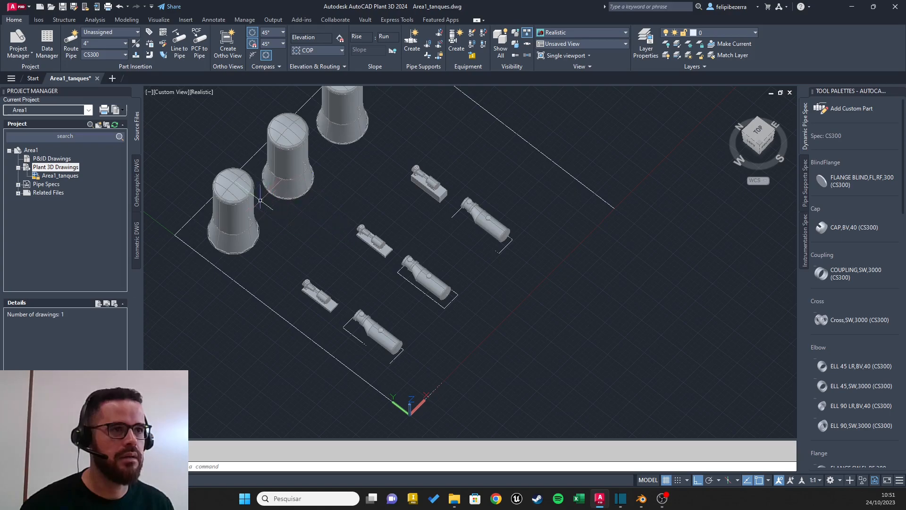
Step: Examine the layout of tanks, pumps and horizontal vessels in the existing plant model from several angles
{"action": "middle_click_drag", "start_coordinate": [420, 185], "coordinate": [421, 295], "text": "shift"}
{"action": "scroll", "coordinate": [449, 257], "scroll_direction": "up", "scroll_amount": 3}
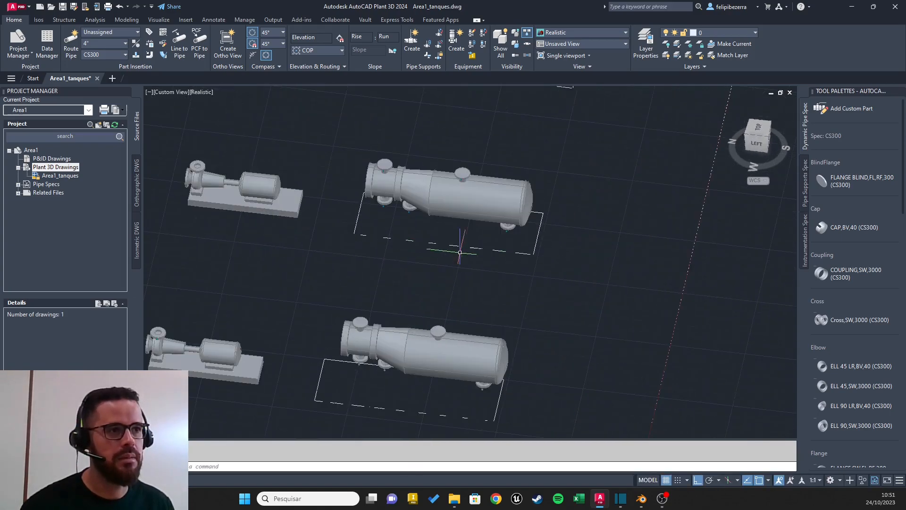
{"action": "middle_click_drag", "start_coordinate": [543, 178], "coordinate": [425, 208], "text": "shift"}
{"action": "scroll", "coordinate": [475, 208], "scroll_direction": "down", "scroll_amount": 3}
{"action": "scroll", "coordinate": [496, 195], "scroll_direction": "down", "scroll_amount": 5}
{"action": "middle_click_drag", "start_coordinate": [496, 196], "coordinate": [495, 256], "text": "shift"}
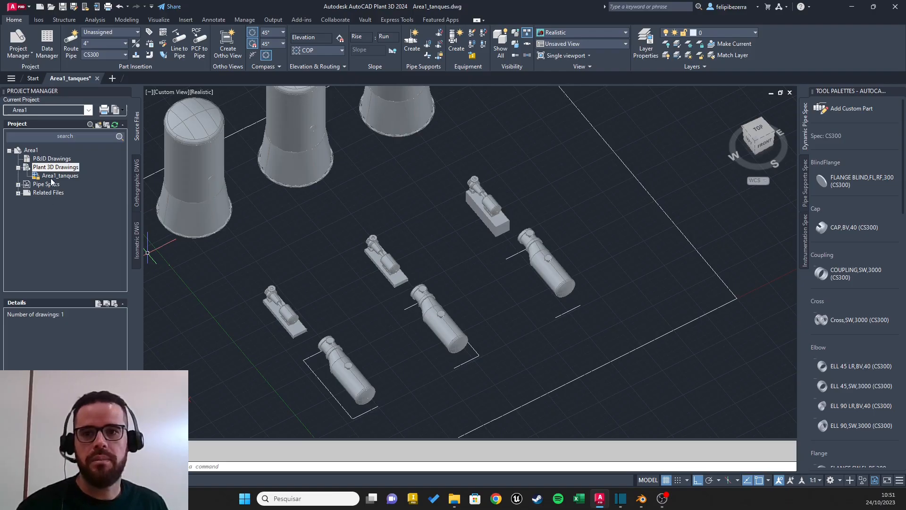
Step: Create a new Plant 3D drawing named Area1_3D.dwg in the Area1 project
{"action": "left_click", "coordinate": [56, 169]}
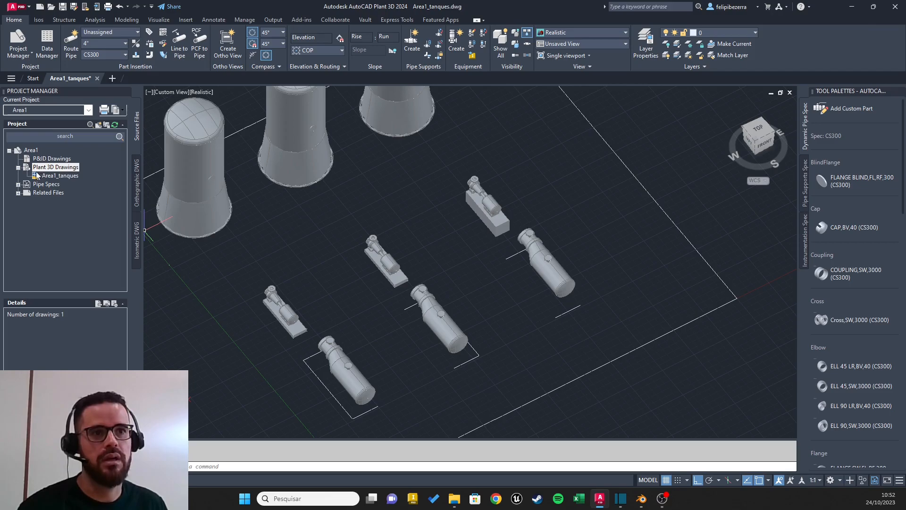
{"action": "right_click", "coordinate": [51, 171]}
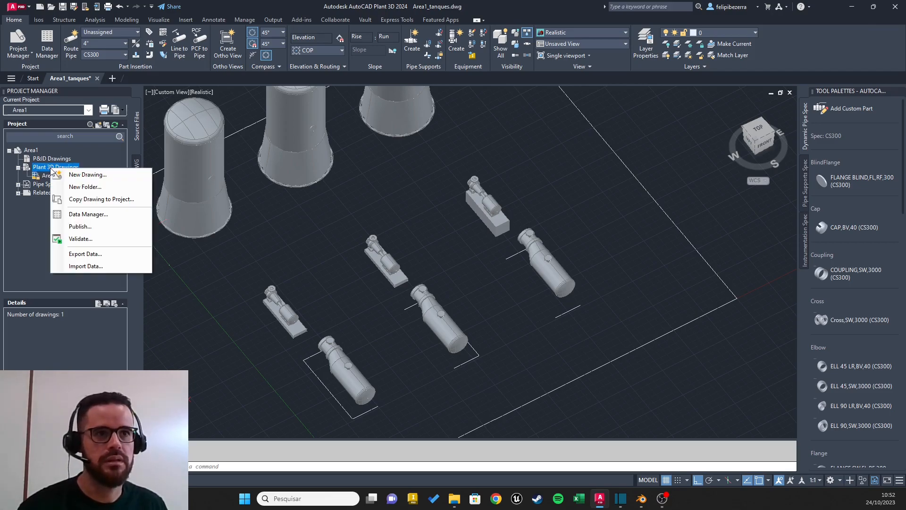
{"action": "left_click", "coordinate": [87, 174]}
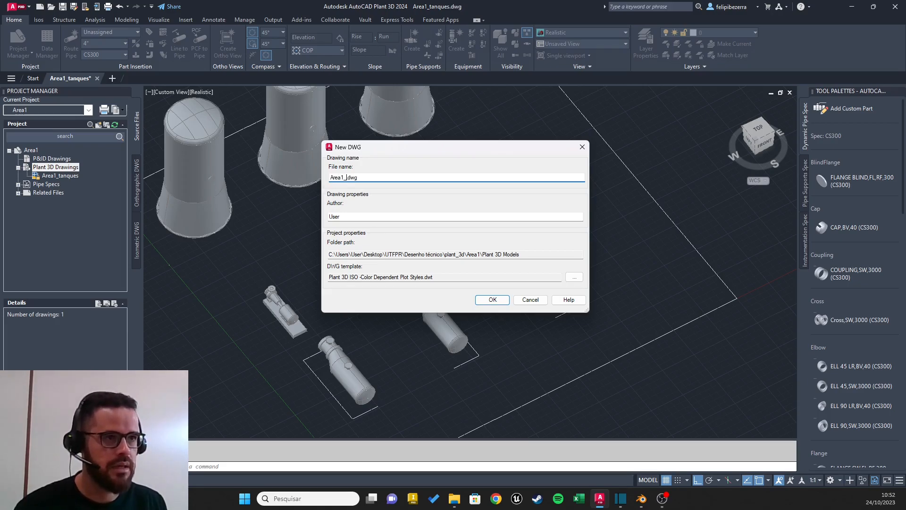
{"action": "type", "text": "D"}
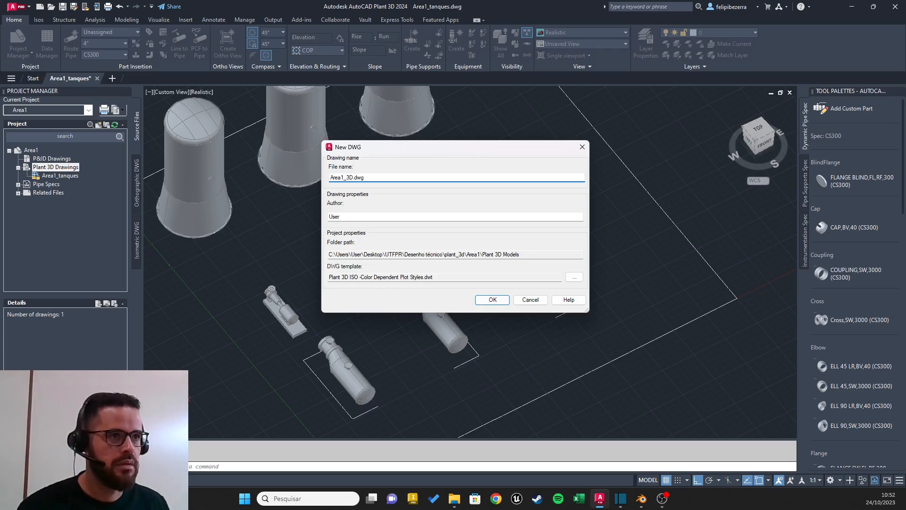
{"action": "left_click", "coordinate": [502, 300]}
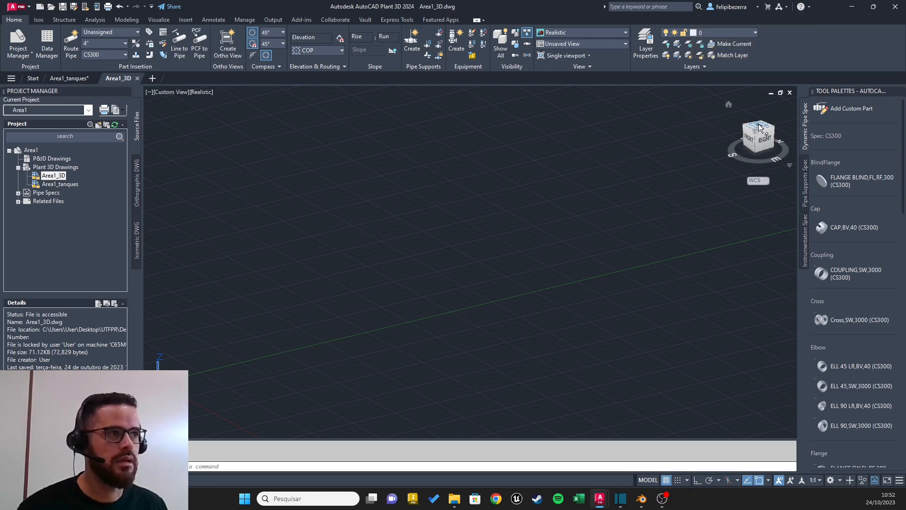
Step: Set the new drawing to the Top view with north facing up
{"action": "left_click", "coordinate": [760, 127]}
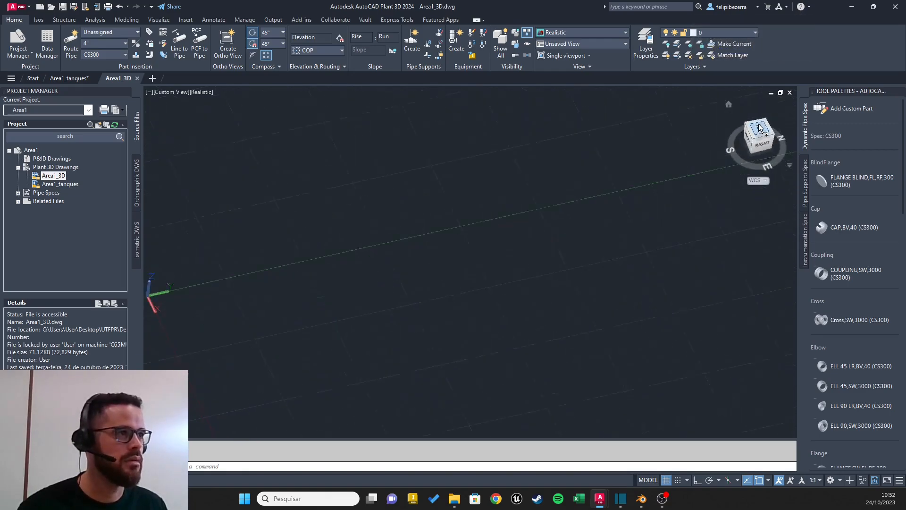
{"action": "left_click", "coordinate": [781, 104]}
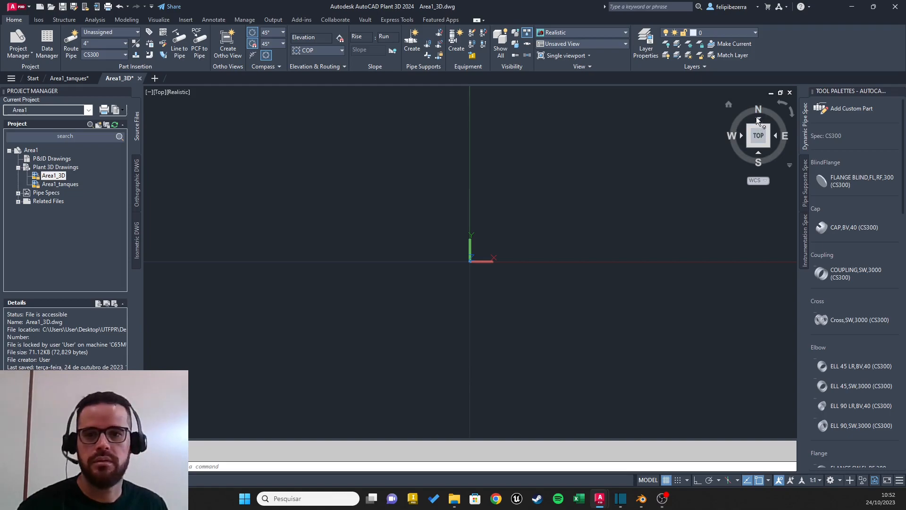
{"action": "middle_click_drag", "start_coordinate": [647, 208], "coordinate": [440, 255]}
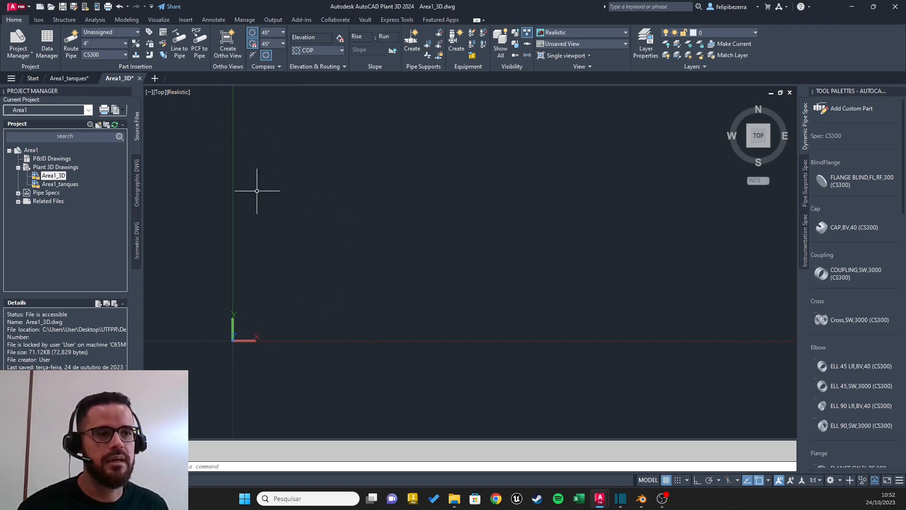
Step: Draw a 15000 by 15000 rectangle with its first corner at 0,0
{"action": "left_click", "coordinate": [128, 22]}
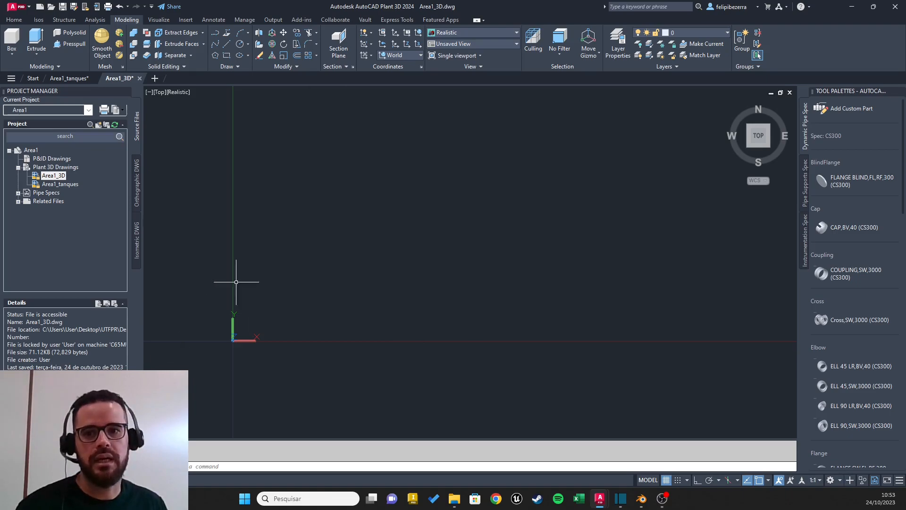
{"action": "left_click", "coordinate": [227, 56]}
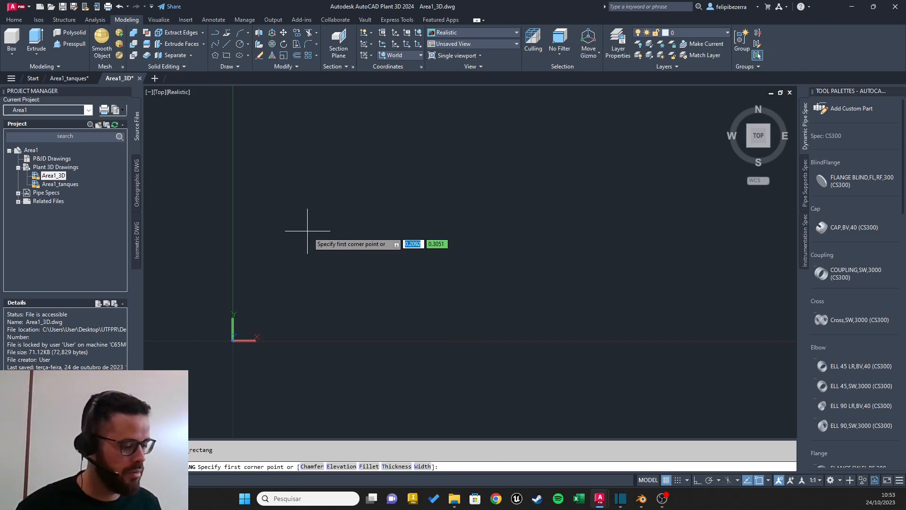
{"action": "type", "text": "0,0"}
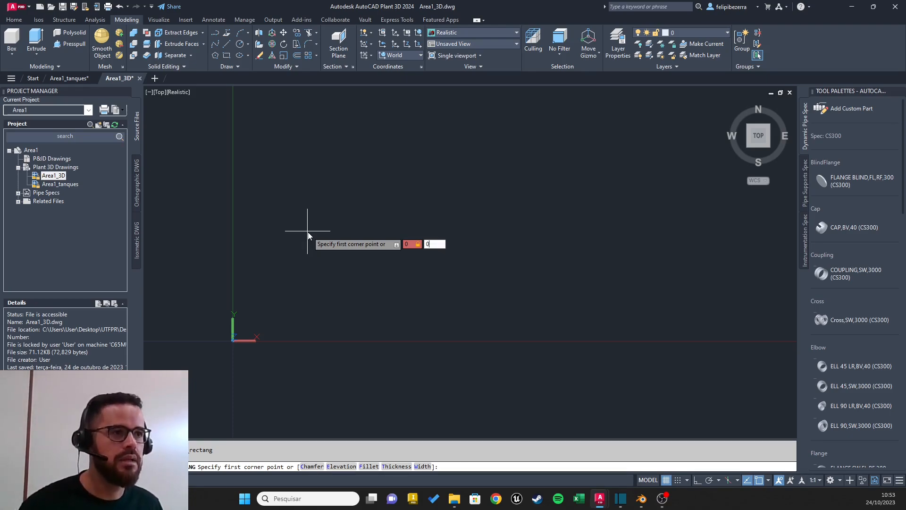
{"action": "key", "text": "Return"}
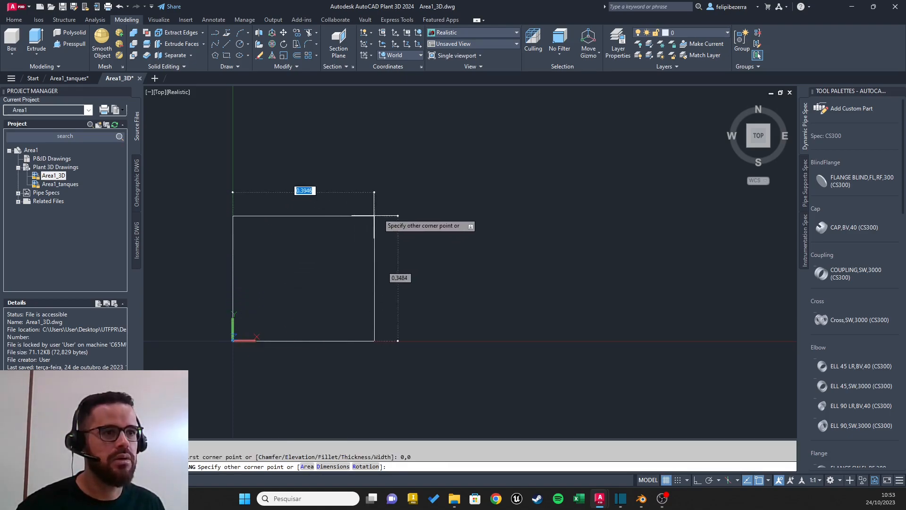
{"action": "middle_click_drag", "start_coordinate": [423, 146], "coordinate": [449, 227]}
{"action": "scroll", "coordinate": [448, 221], "scroll_direction": "down", "scroll_amount": 3}
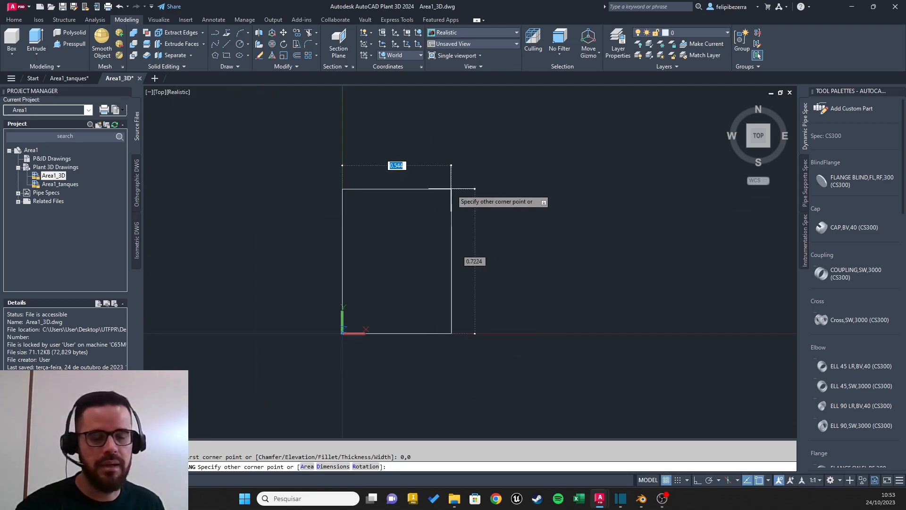
{"action": "type", "text": "15"}
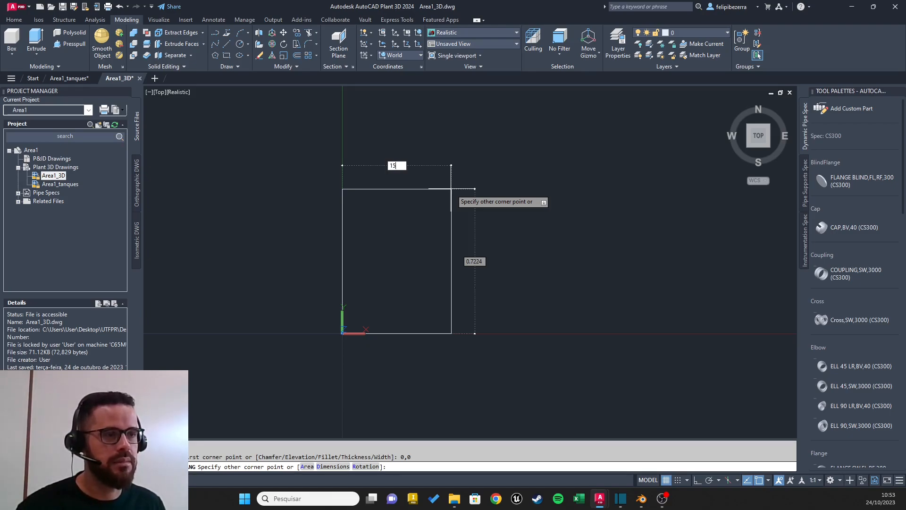
{"action": "type", "text": "000"}
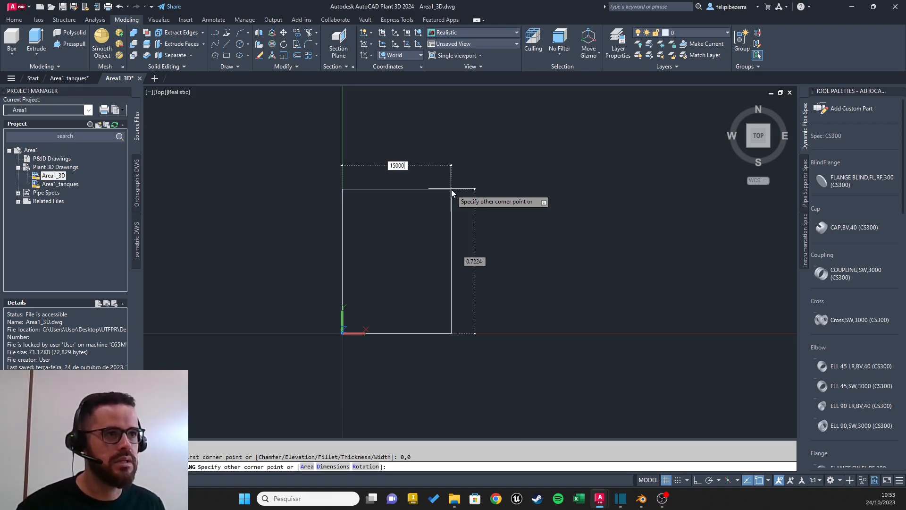
{"action": "key", "text": "Tab"}
{"action": "type", "text": "1500"}
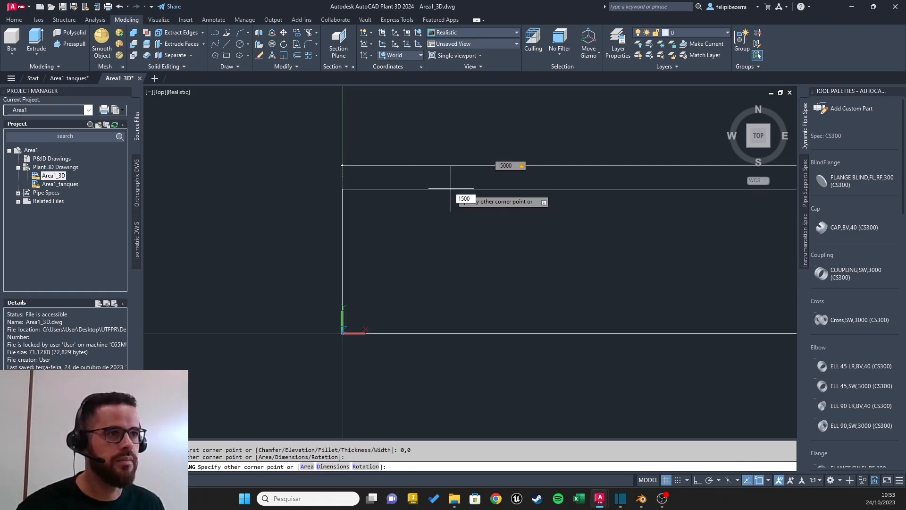
{"action": "type", "text": "0"}
{"action": "key", "text": "Return"}
Step: Draw a circle of radius 1000 inside the rectangle near its upper-left corner
{"action": "mouse_move", "coordinate": [433, 239]}
{"action": "middle_mouse_down"}
{"action": "mouse_move", "coordinate": [524, 150]}
{"action": "mouse_move", "coordinate": [253, 309]}
{"action": "mouse_move", "coordinate": [575, 160]}
{"action": "mouse_move", "coordinate": [312, 325]}
{"action": "middle_mouse_up"}
{"action": "scroll", "coordinate": [463, 231], "scroll_direction": "down", "scroll_amount": 10}
{"action": "middle_click_drag", "start_coordinate": [533, 182], "coordinate": [310, 343]}
{"action": "scroll", "coordinate": [454, 228], "scroll_direction": "down", "scroll_amount": 10}
{"action": "middle_click_drag", "start_coordinate": [454, 228], "coordinate": [533, 179]}
{"action": "scroll", "coordinate": [585, 150], "scroll_direction": "down", "scroll_amount": 10}
{"action": "mouse_move", "coordinate": [586, 150]}
{"action": "middle_mouse_down"}
{"action": "mouse_move", "coordinate": [441, 242]}
{"action": "mouse_move", "coordinate": [459, 249]}
{"action": "mouse_move", "coordinate": [468, 283]}
{"action": "mouse_move", "coordinate": [480, 293]}
{"action": "middle_mouse_up"}
{"action": "scroll", "coordinate": [434, 246], "scroll_direction": "up", "scroll_amount": 10}
{"action": "scroll", "coordinate": [453, 261], "scroll_direction": "down", "scroll_amount": 2}
{"action": "scroll", "coordinate": [451, 259], "scroll_direction": "up", "scroll_amount": 2}
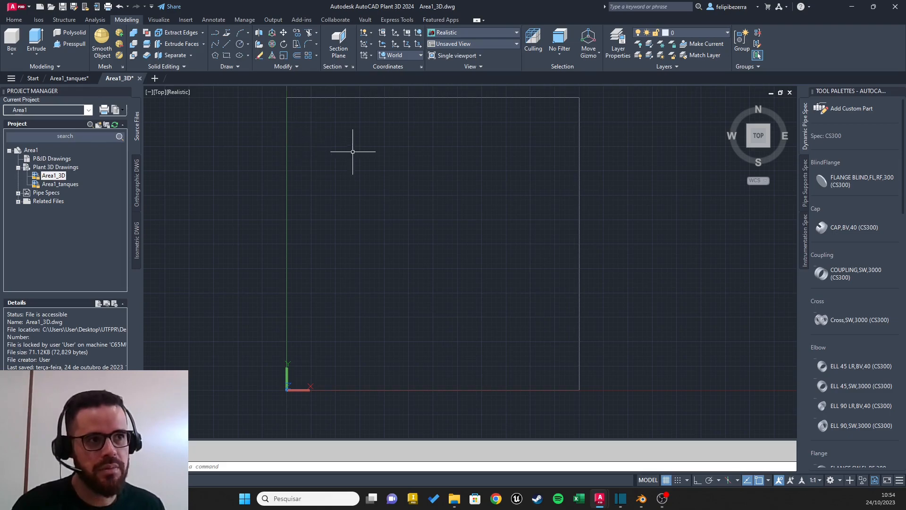
{"action": "left_click", "coordinate": [240, 46]}
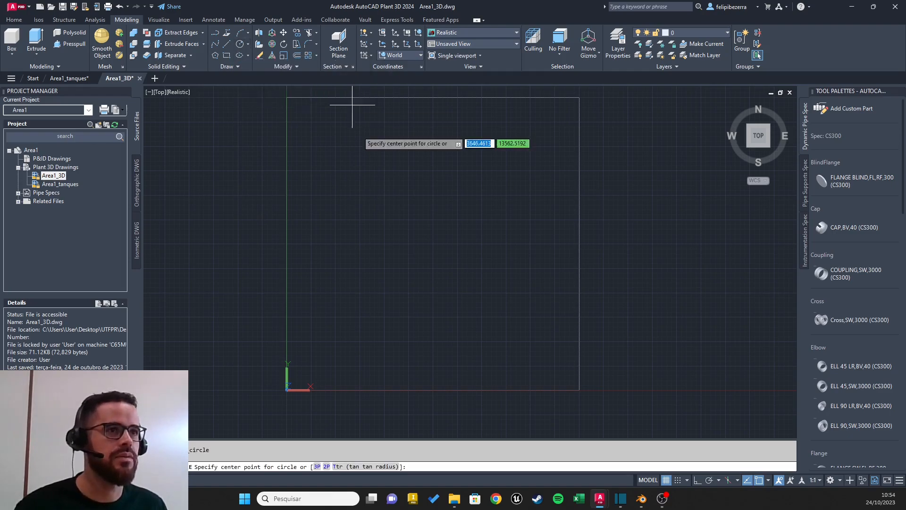
{"action": "left_click", "coordinate": [349, 137]}
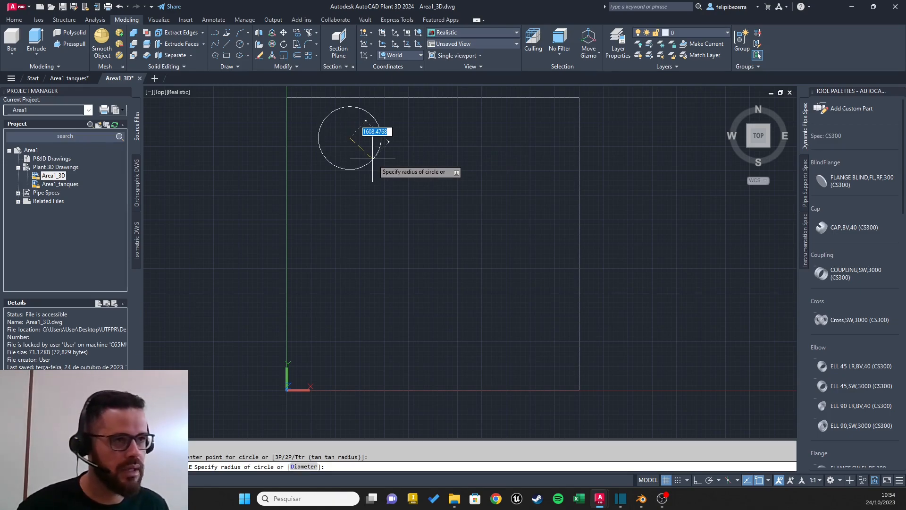
{"action": "type", "text": "1000"}
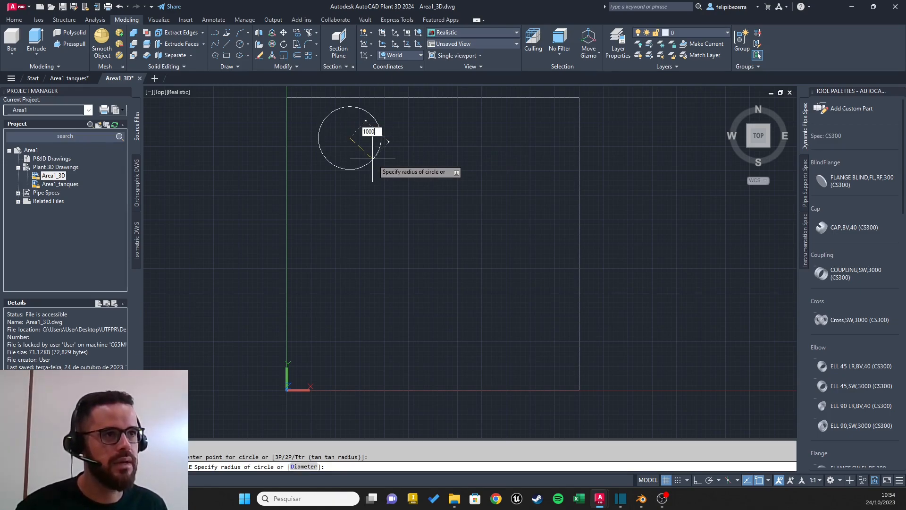
{"action": "key", "text": "Return"}
{"action": "key", "text": "Escape"}
Step: Move the circle by its centre slightly farther right from the rectangle's left edge
{"action": "scroll", "coordinate": [364, 149], "scroll_direction": "up", "scroll_amount": 2}
{"action": "middle_click_drag", "start_coordinate": [381, 124], "coordinate": [391, 225]}
{"action": "scroll", "coordinate": [391, 225], "scroll_direction": "up", "scroll_amount": 1}
{"action": "scroll", "coordinate": [465, 230], "scroll_direction": "up", "scroll_amount": 3}
{"action": "middle_click_drag", "start_coordinate": [492, 227], "coordinate": [432, 226]}
{"action": "scroll", "coordinate": [436, 223], "scroll_direction": "down", "scroll_amount": 4}
{"action": "left_click", "coordinate": [360, 194]}
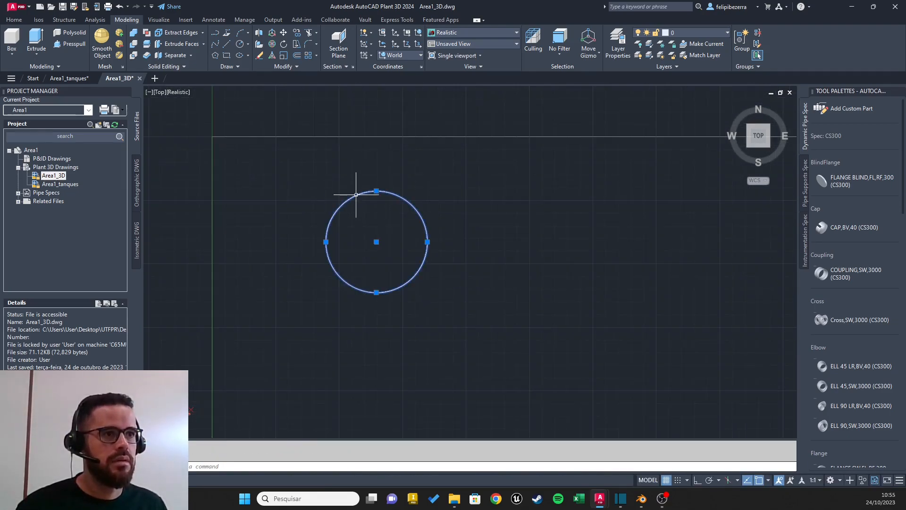
{"action": "left_click", "coordinate": [380, 242]}
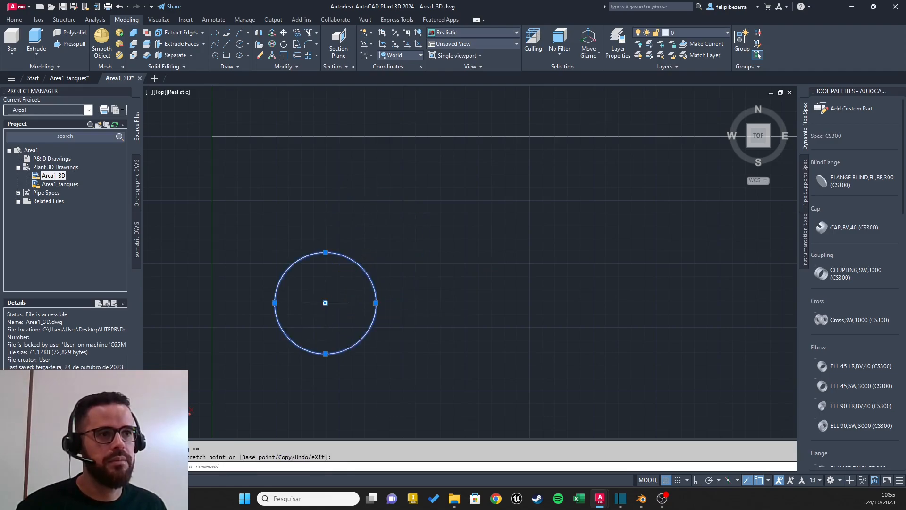
{"action": "left_click", "coordinate": [426, 243]}
Step: Copy the circle twice from its centre, placing the copies in a row to its right
{"action": "scroll", "coordinate": [441, 253], "scroll_direction": "down", "scroll_amount": 5}
{"action": "scroll", "coordinate": [375, 260], "scroll_direction": "up", "scroll_amount": 5}
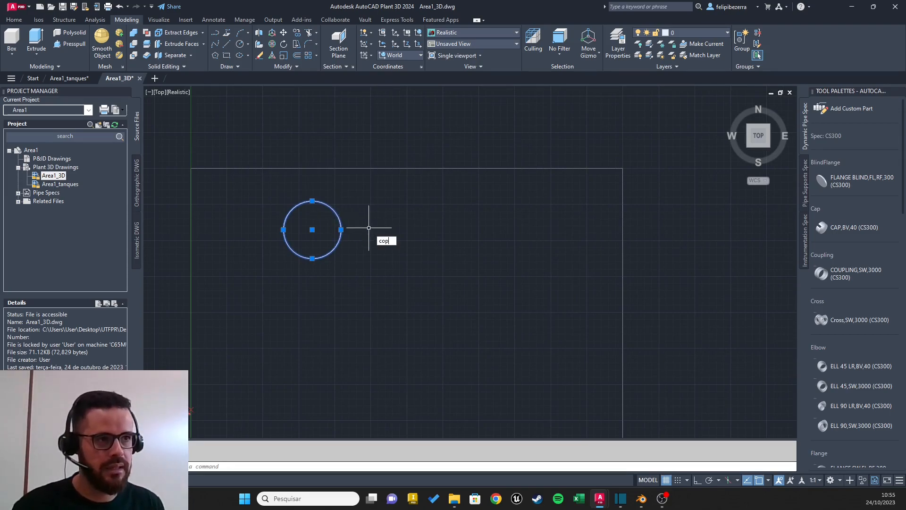
{"action": "key", "text": "Return"}
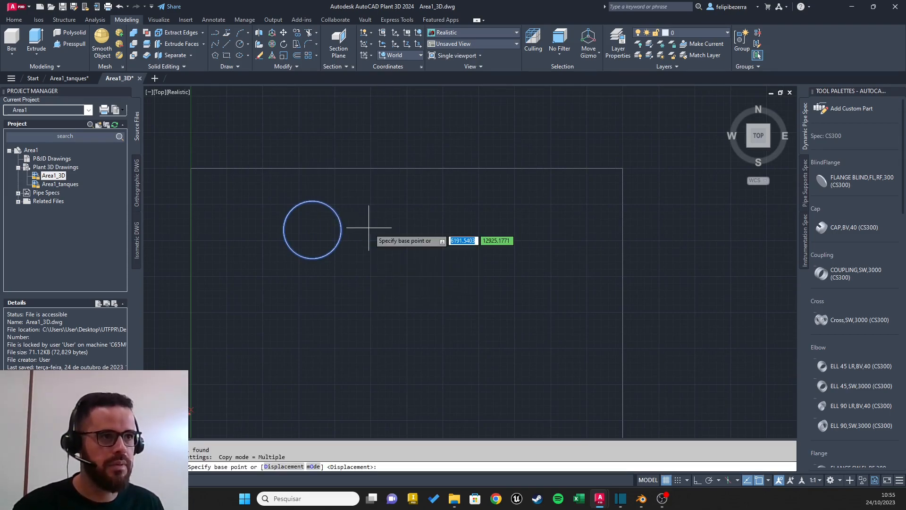
{"action": "left_click", "coordinate": [312, 230]}
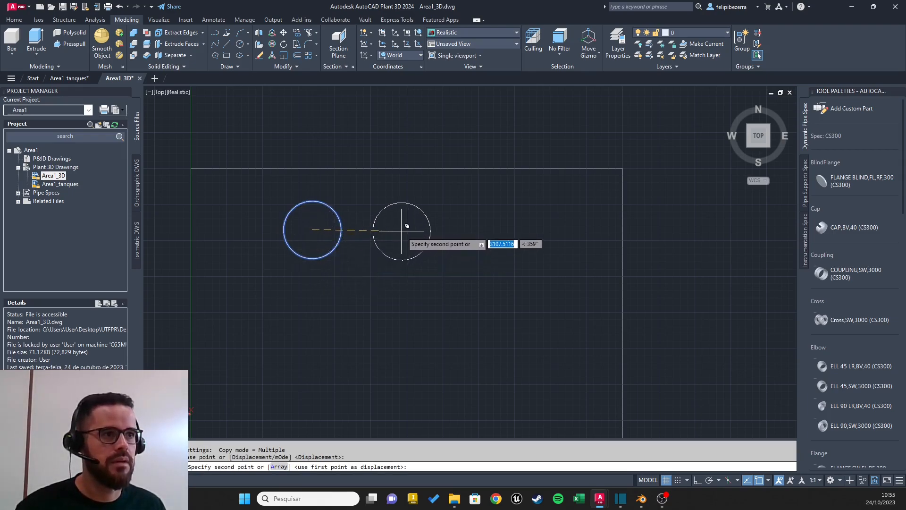
{"action": "left_click", "coordinate": [404, 230]}
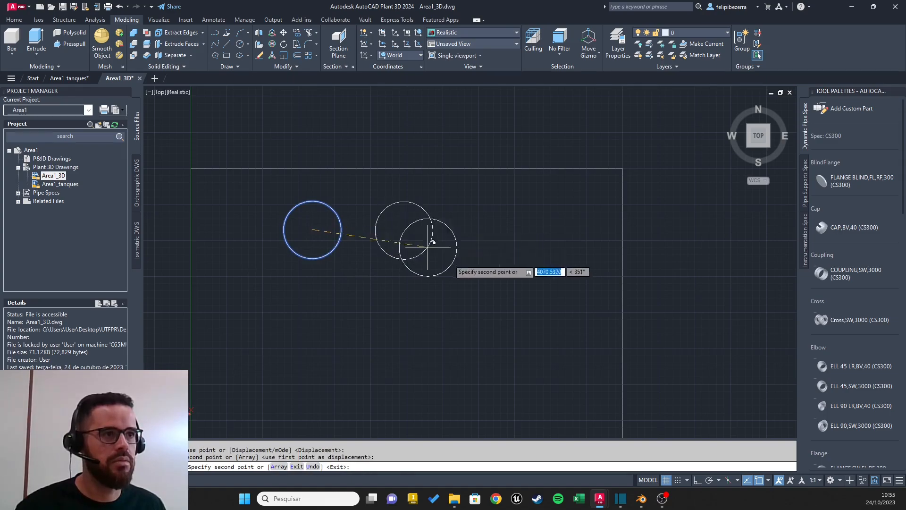
{"action": "left_click", "coordinate": [488, 228]}
{"action": "key", "text": "Escape"}
Step: Review which object snap modes are enabled for the drawing
{"action": "scroll", "coordinate": [505, 250], "scroll_direction": "up", "scroll_amount": 2}
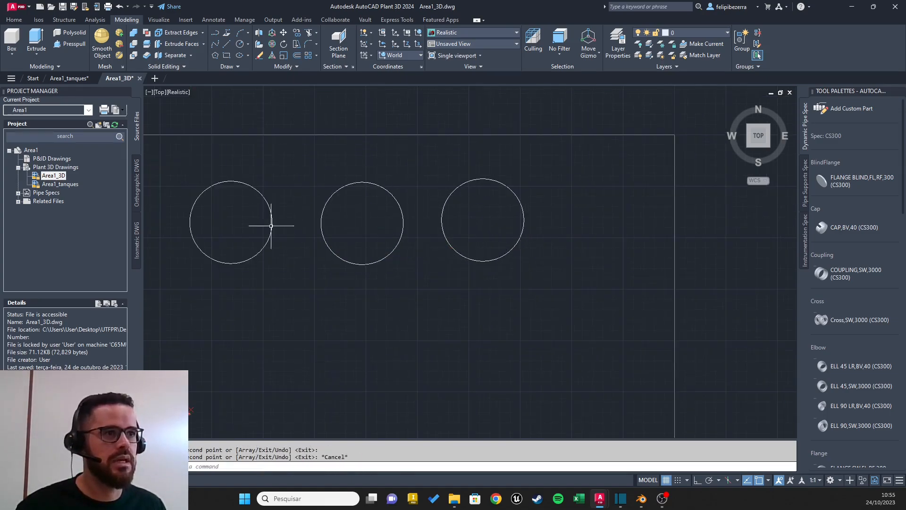
{"action": "middle_click_drag", "start_coordinate": [397, 229], "coordinate": [508, 228]}
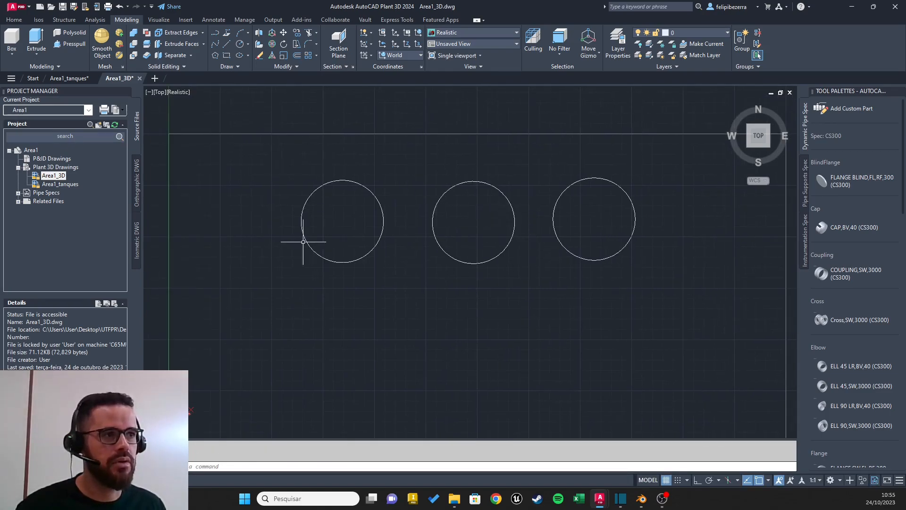
{"action": "scroll", "coordinate": [472, 221], "scroll_direction": "down", "scroll_amount": 5}
{"action": "scroll", "coordinate": [476, 220], "scroll_direction": "up", "scroll_amount": 3}
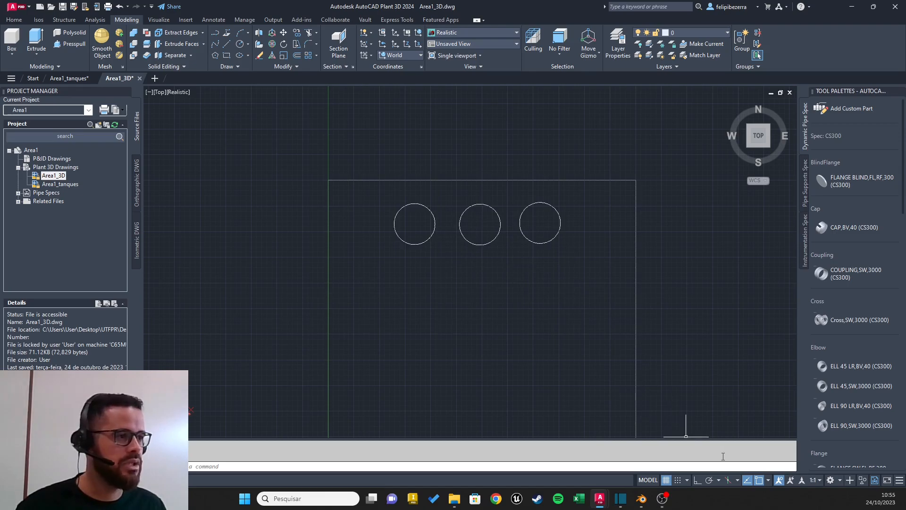
{"action": "left_click", "coordinate": [768, 479]}
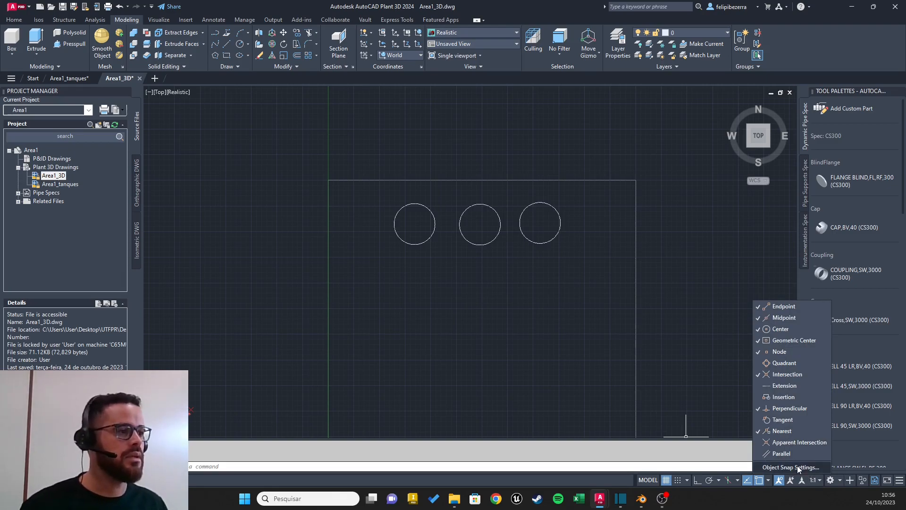
{"action": "left_click", "coordinate": [767, 481]}
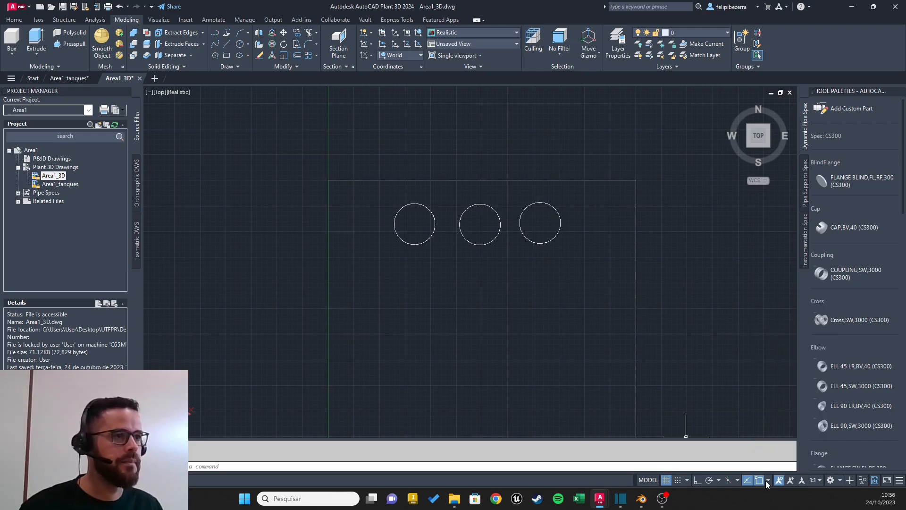
Step: Draw a 2000 line from the rectangle's upper-left corner down along its left edge
{"action": "scroll", "coordinate": [426, 208], "scroll_direction": "up", "scroll_amount": 4}
{"action": "middle_click_drag", "start_coordinate": [426, 208], "coordinate": [393, 206]}
{"action": "scroll", "coordinate": [378, 219], "scroll_direction": "up", "scroll_amount": 3}
{"action": "scroll", "coordinate": [378, 221], "scroll_direction": "down", "scroll_amount": 5}
{"action": "scroll", "coordinate": [360, 243], "scroll_direction": "up", "scroll_amount": 3}
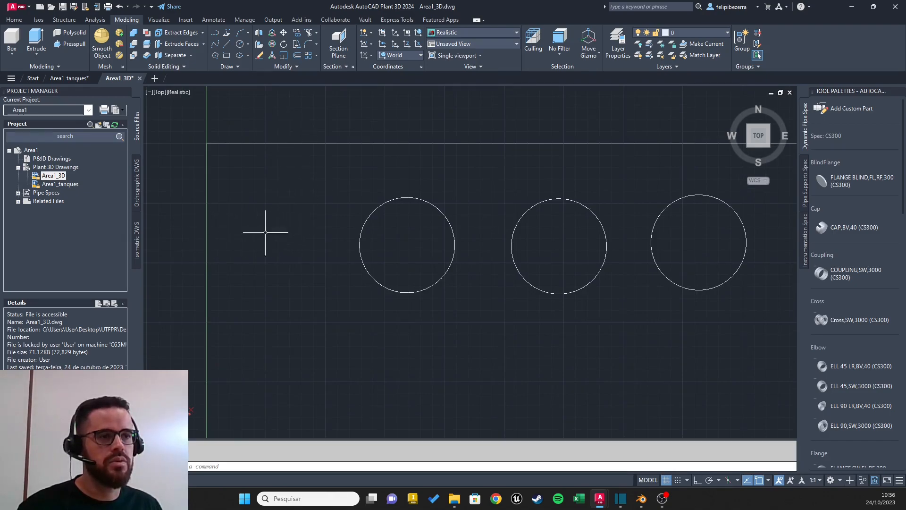
{"action": "left_click", "coordinate": [226, 47]}
{"action": "left_click", "coordinate": [206, 143]}
{"action": "type", "text": "2000"}
{"action": "key", "text": "Return"}
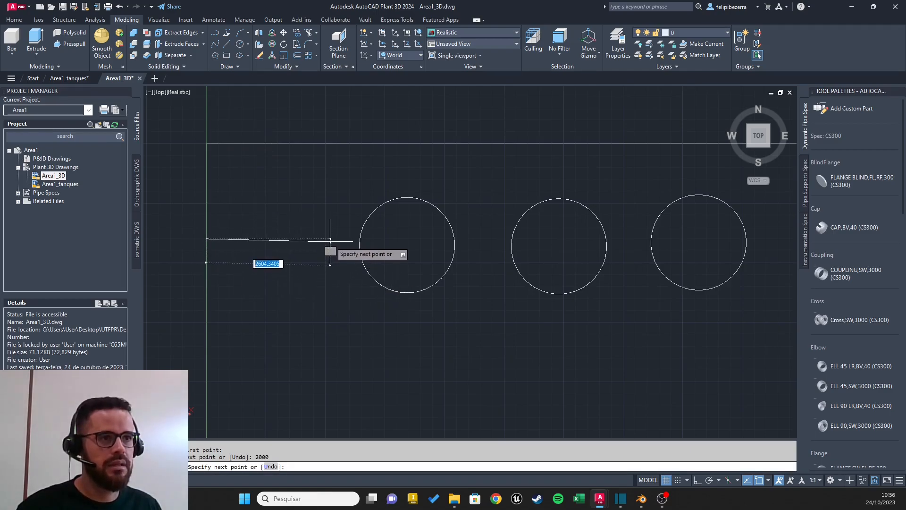
{"action": "key", "text": "Escape"}
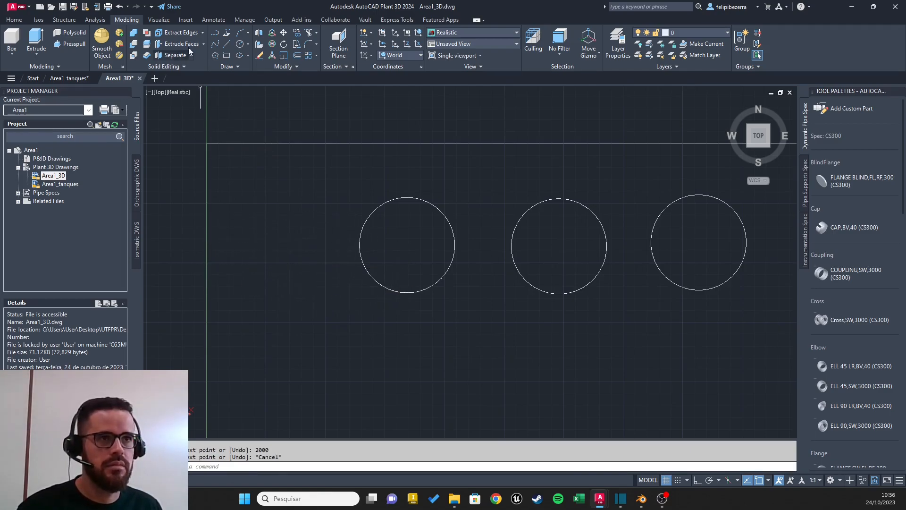
{"action": "left_click", "coordinate": [227, 44]}
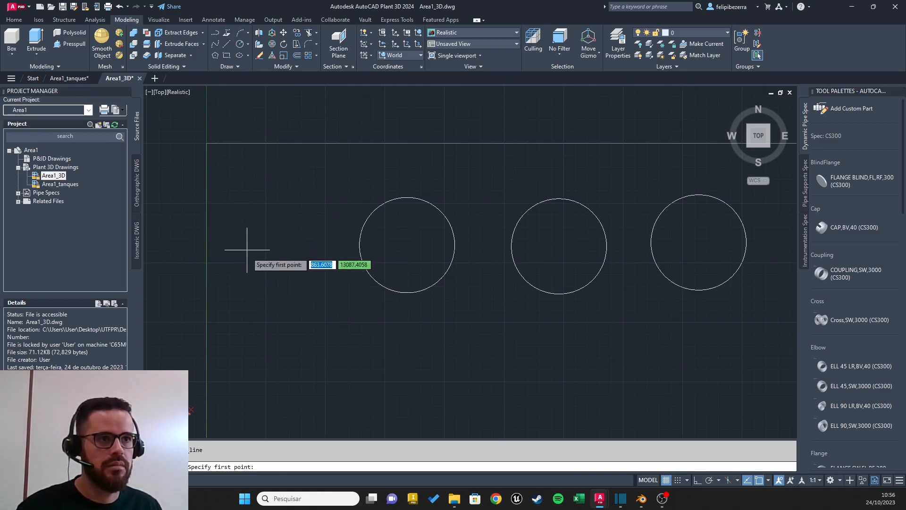
{"action": "left_click", "coordinate": [206, 246]}
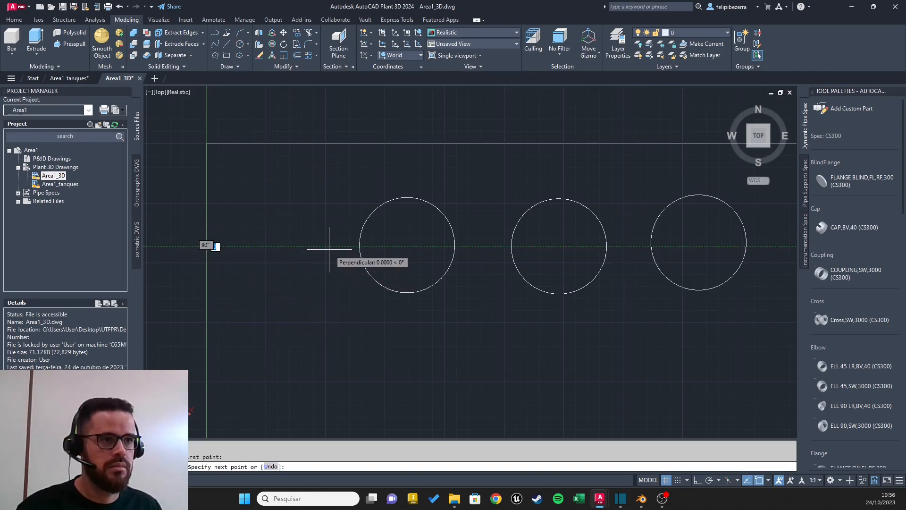
{"action": "key", "text": "Escape"}
{"action": "mouse_move", "coordinate": [398, 263]}
{"action": "middle_mouse_down", "text": "shift"}
{"action": "mouse_move", "coordinate": [463, 251]}
{"action": "mouse_move", "coordinate": [415, 257]}
{"action": "middle_mouse_up", "text": "shift"}
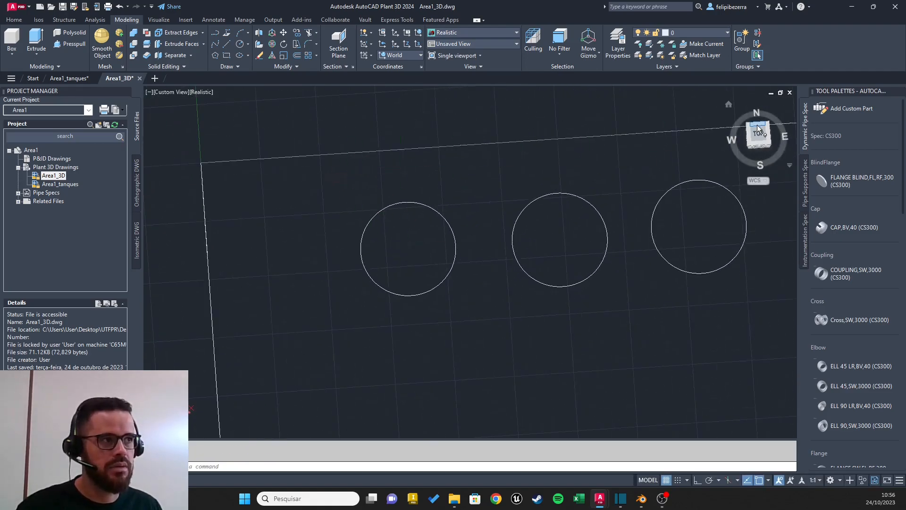
{"action": "left_click", "coordinate": [765, 144]}
{"action": "scroll", "coordinate": [324, 141], "scroll_direction": "up", "scroll_amount": 3}
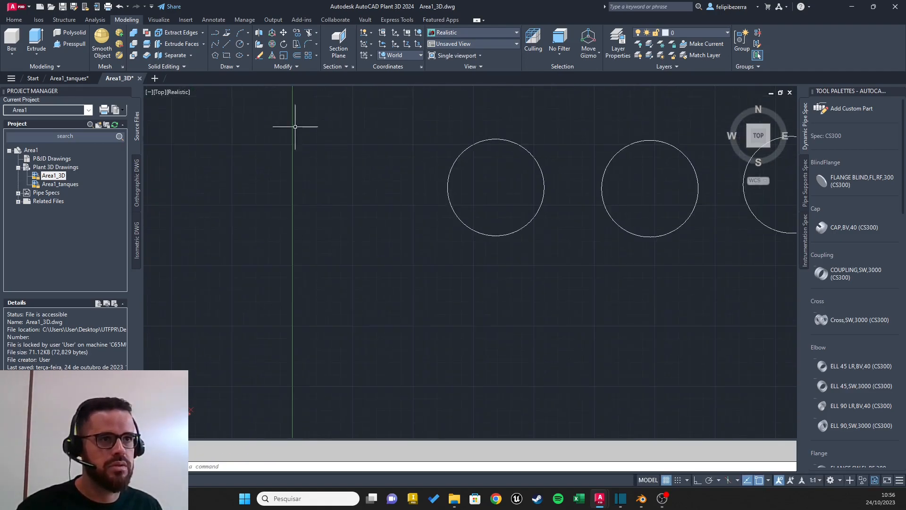
Step: Draw a horizontal 2000 guide line from the lower end of the edge line towards the first circle
{"action": "left_click", "coordinate": [227, 44]}
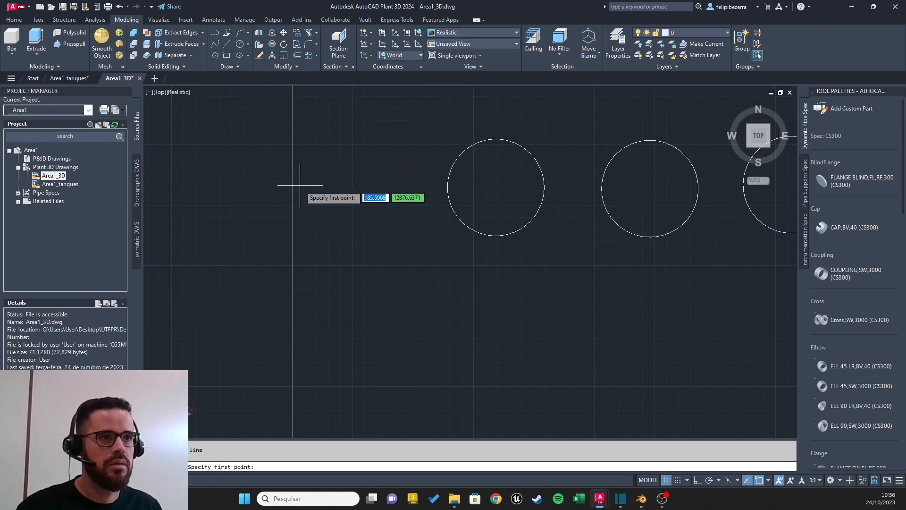
{"action": "left_click", "coordinate": [293, 181]}
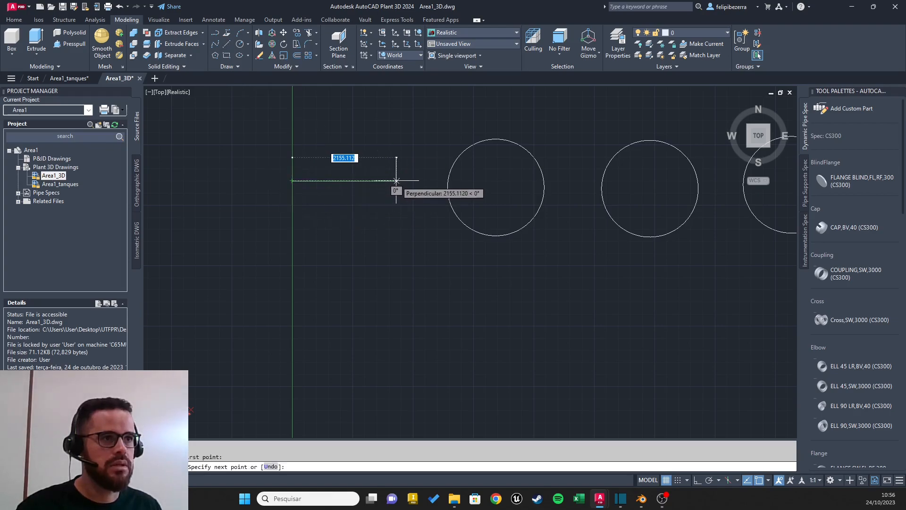
{"action": "type", "text": "2000"}
{"action": "key", "text": "Return"}
{"action": "key", "text": "Escape"}
Step: Move the first circle by its centre onto the free end of the 2000 guide line
{"action": "left_click", "coordinate": [484, 140]}
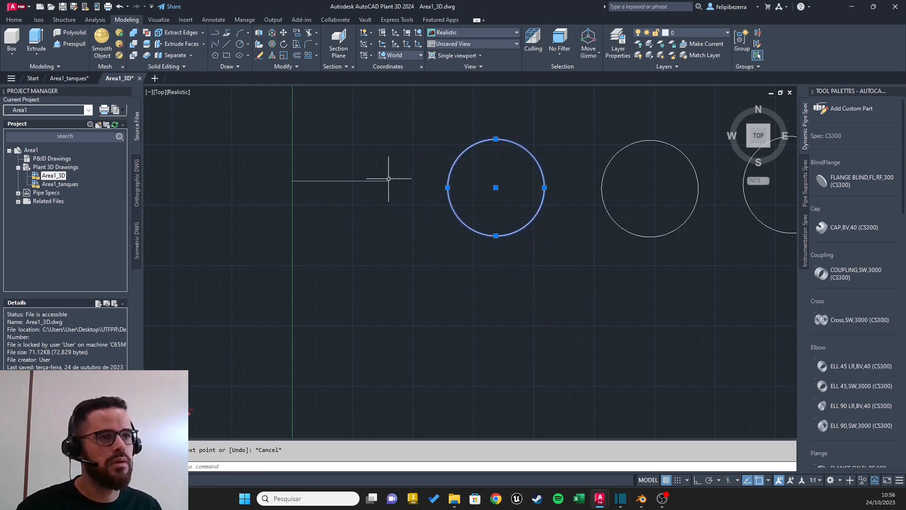
{"action": "left_click", "coordinate": [495, 187]}
{"action": "left_click", "coordinate": [388, 181]}
{"action": "key", "text": "Escape"}
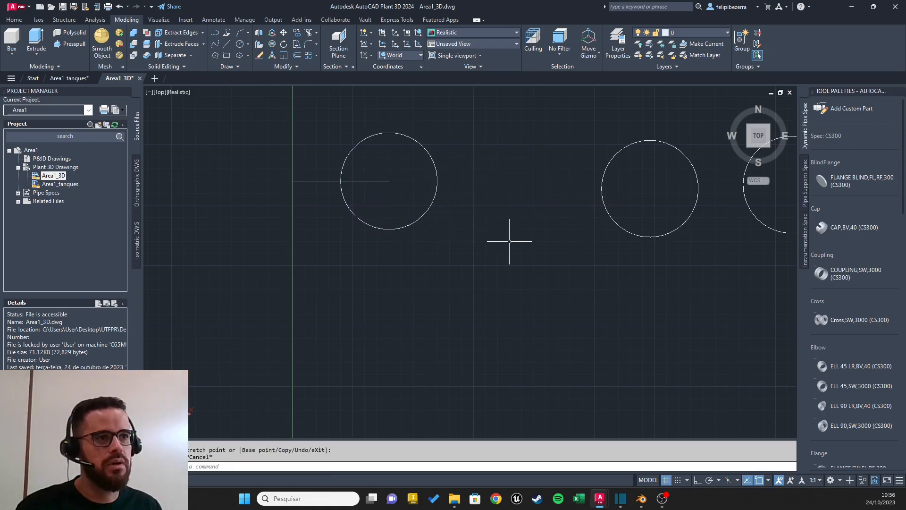
Step: Draw a horizontal 3000 guide line from the first circle's centre towards the second circle
{"action": "scroll", "coordinate": [509, 241], "scroll_direction": "down", "scroll_amount": 3}
{"action": "scroll", "coordinate": [457, 253], "scroll_direction": "up", "scroll_amount": 2}
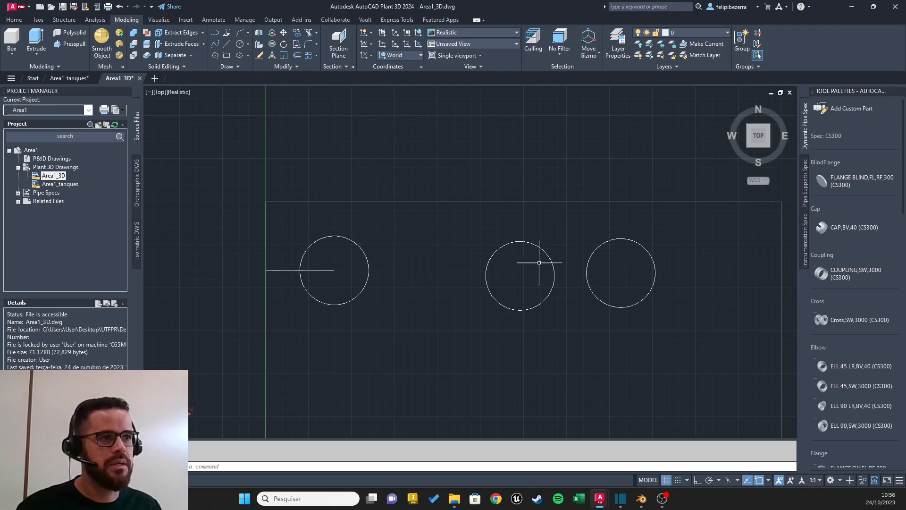
{"action": "left_click", "coordinate": [226, 44]}
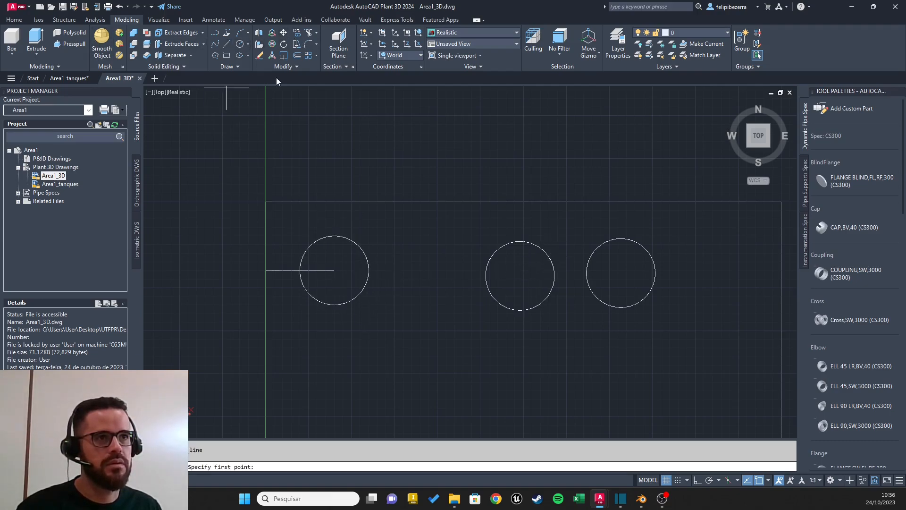
{"action": "left_click", "coordinate": [334, 270]}
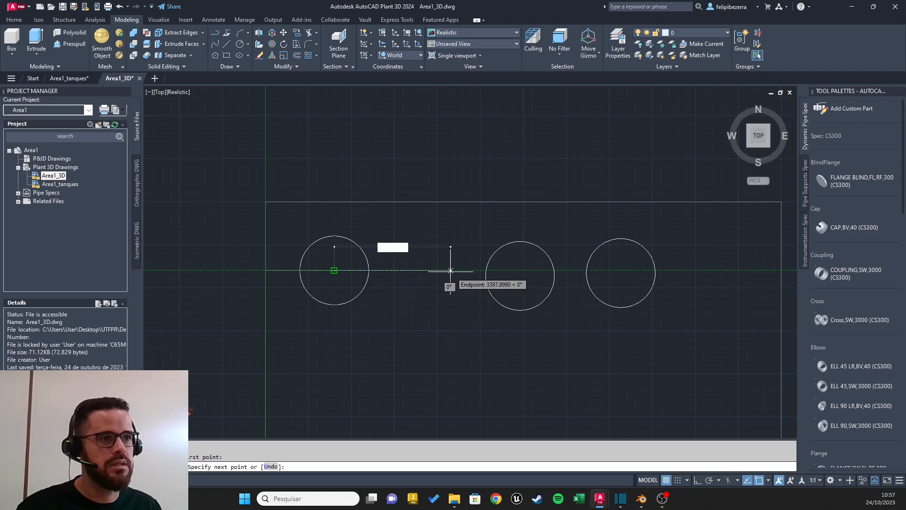
{"action": "type", "text": "300"}
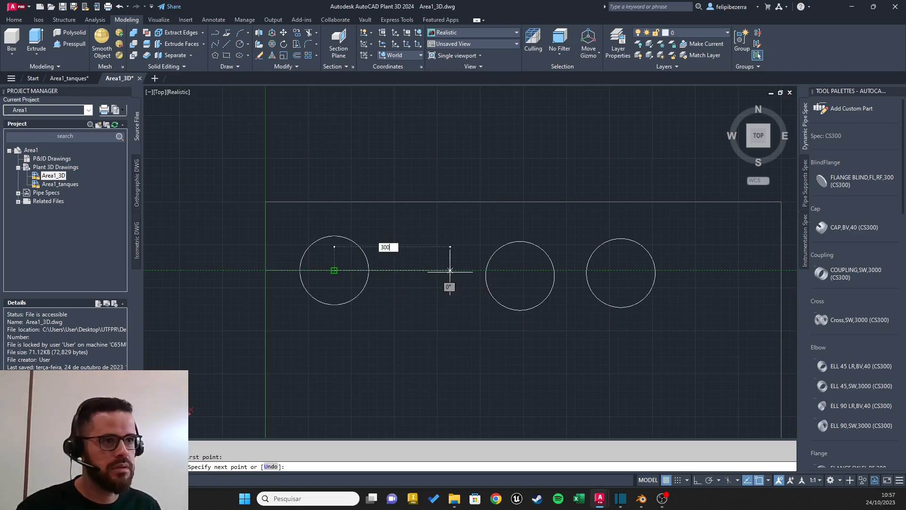
{"action": "type", "text": "0"}
{"action": "key", "text": "Return"}
{"action": "key", "text": "Escape"}
Step: Move the second circle by its centre onto the free end of the 3000 guide line
{"action": "left_click", "coordinate": [529, 258]}
{"action": "left_click", "coordinate": [519, 275]}
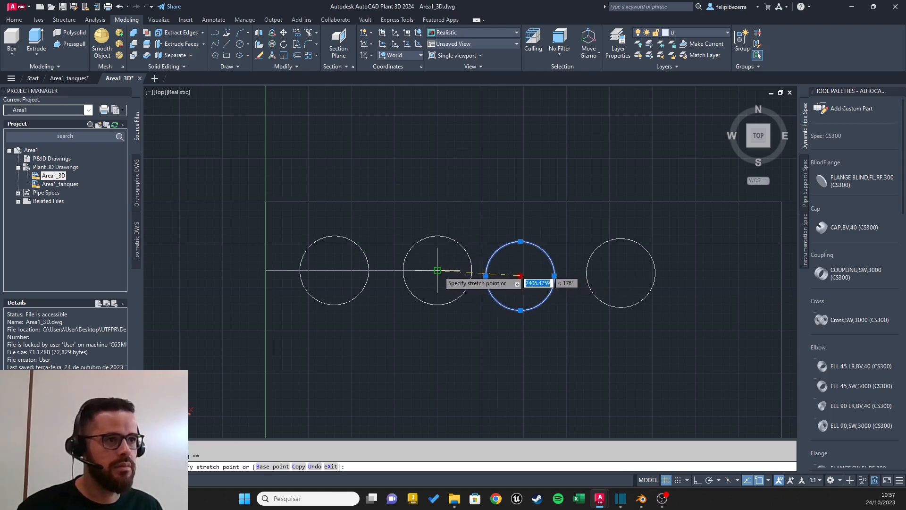
{"action": "left_click", "coordinate": [437, 270]}
{"action": "key", "text": "Escape"}
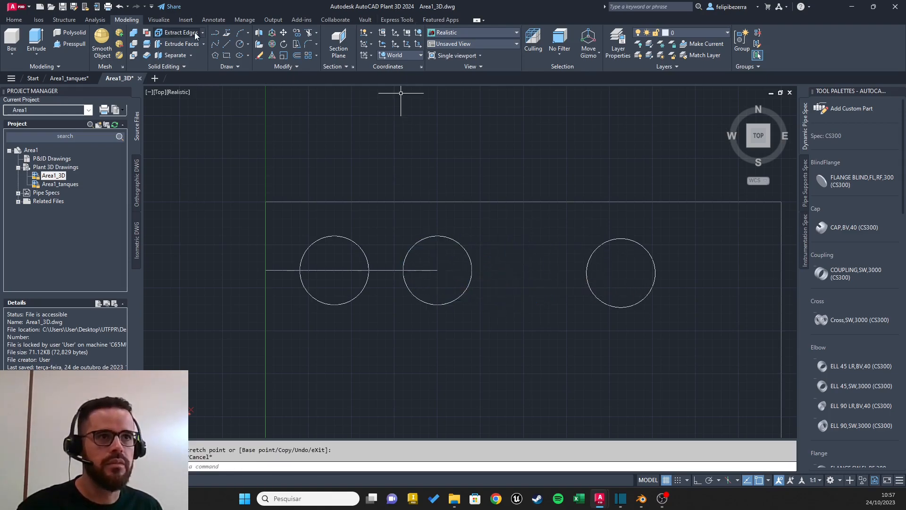
Step: Draw another horizontal 3000 guide line from the second circle's centre towards the third circle
{"action": "left_click", "coordinate": [227, 44]}
{"action": "left_click", "coordinate": [437, 270]}
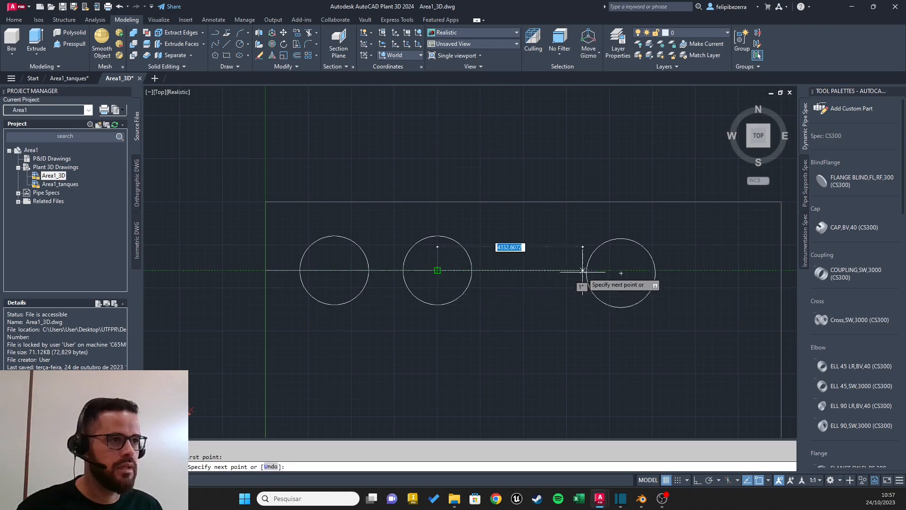
{"action": "type", "text": "3200"}
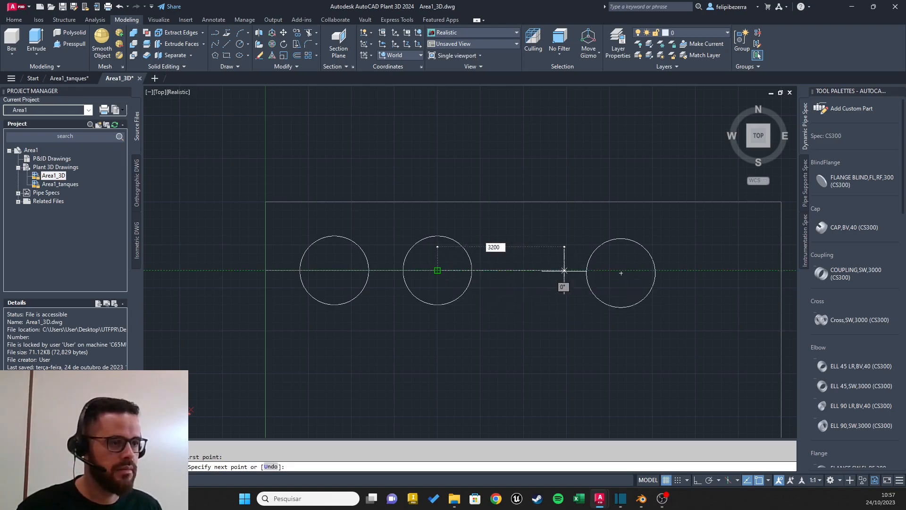
{"action": "key", "text": "Return"}
{"action": "key", "text": "Escape"}
Step: Move the third circle by its centre onto the free end of the last guide line
{"action": "left_click", "coordinate": [632, 240]}
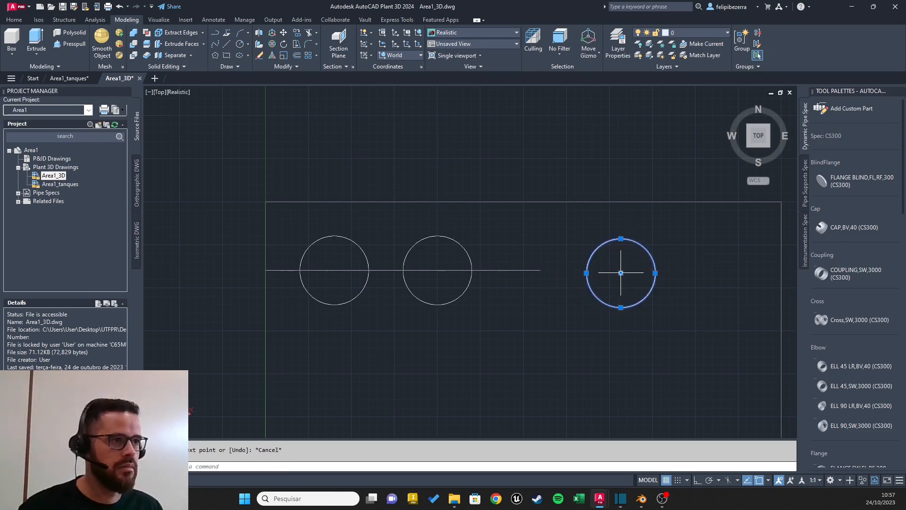
{"action": "left_click", "coordinate": [620, 272]}
{"action": "left_click", "coordinate": [540, 270]}
{"action": "key", "text": "Escape"}
Step: Delete the horizontal guide lines running through the three circles
{"action": "scroll", "coordinate": [448, 304], "scroll_direction": "up", "scroll_amount": 2}
{"action": "scroll", "coordinate": [462, 302], "scroll_direction": "down", "scroll_amount": 5}
{"action": "scroll", "coordinate": [496, 301], "scroll_direction": "up", "scroll_amount": 3}
{"action": "left_click", "coordinate": [485, 249]}
{"action": "key", "text": "Delete"}
{"action": "left_click", "coordinate": [384, 250]}
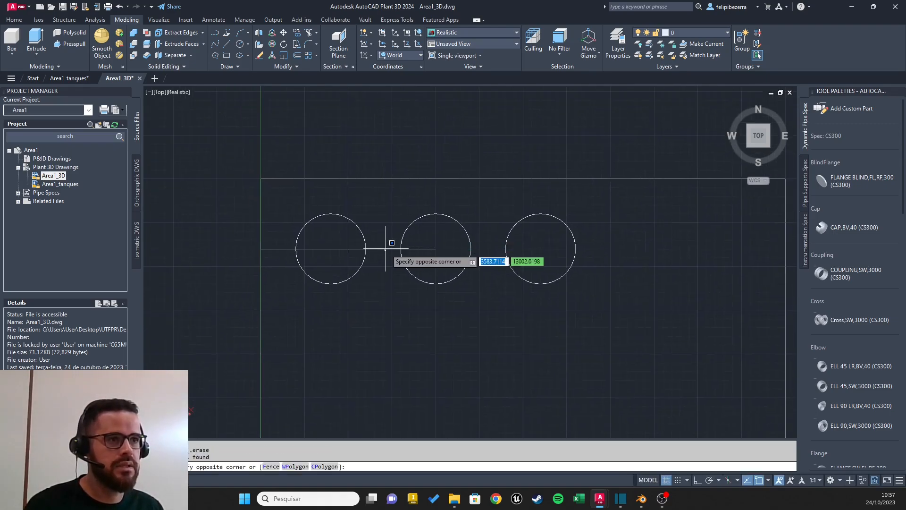
{"action": "left_click", "coordinate": [316, 248]}
{"action": "key", "text": "Delete"}
Step: Draw a 600 by 600 square inside the large rectangle, below the first circle
{"action": "scroll", "coordinate": [419, 293], "scroll_direction": "down", "scroll_amount": 5}
{"action": "scroll", "coordinate": [504, 254], "scroll_direction": "down", "scroll_amount": 4}
{"action": "scroll", "coordinate": [504, 285], "scroll_direction": "up", "scroll_amount": 6}
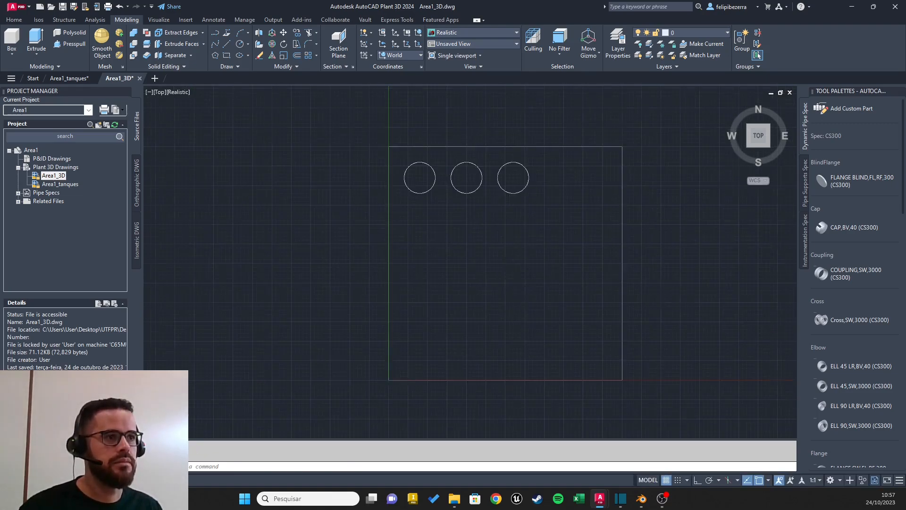
{"action": "middle_click_drag", "start_coordinate": [495, 254], "coordinate": [465, 277]}
{"action": "scroll", "coordinate": [465, 278], "scroll_direction": "up", "scroll_amount": 2}
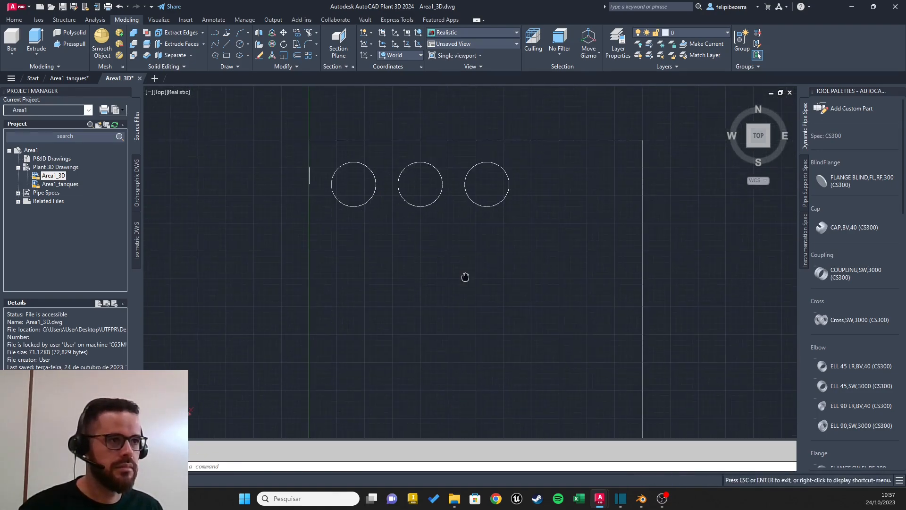
{"action": "scroll", "coordinate": [351, 254], "scroll_direction": "up", "scroll_amount": 2}
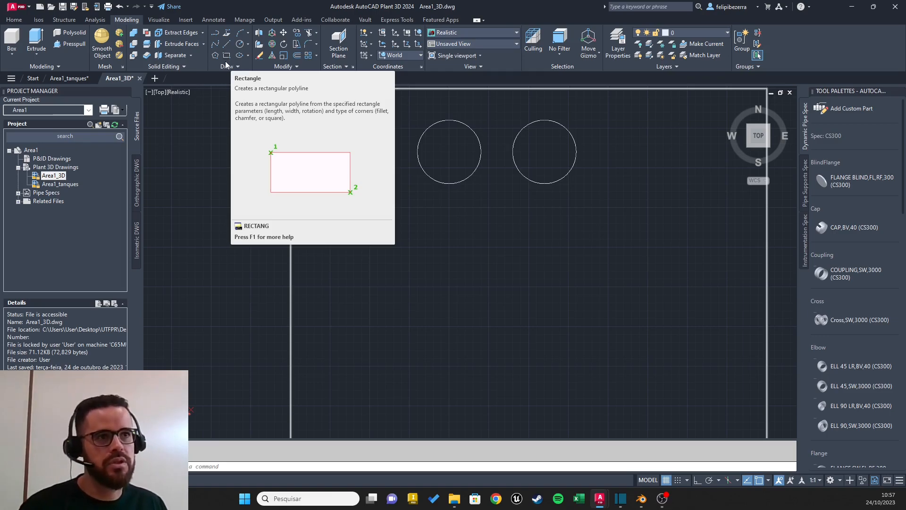
{"action": "left_click", "coordinate": [227, 59]}
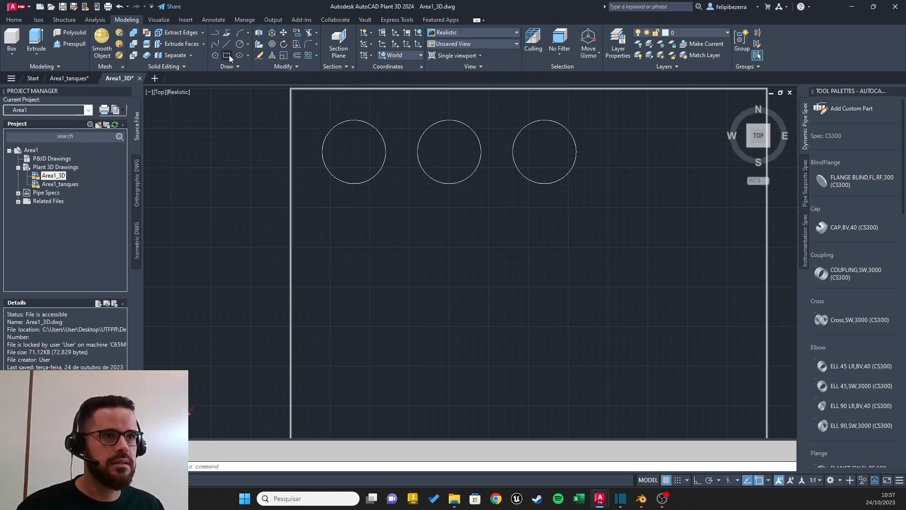
{"action": "left_click", "coordinate": [337, 274]}
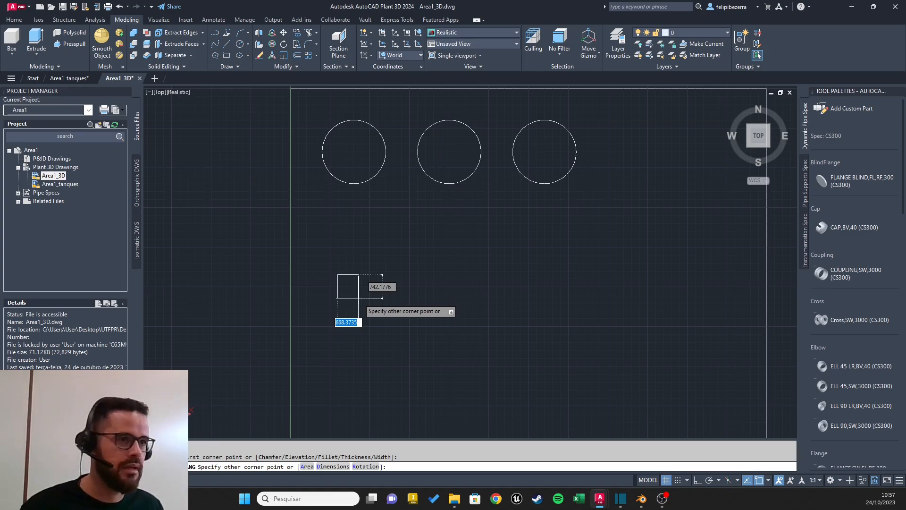
{"action": "type", "text": "60"}
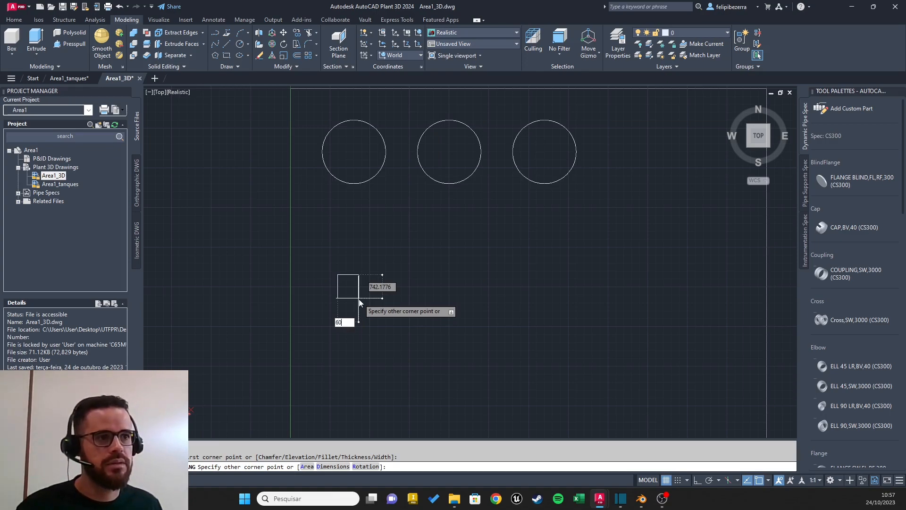
{"action": "key", "text": "Tab"}
{"action": "type", "text": "6"}
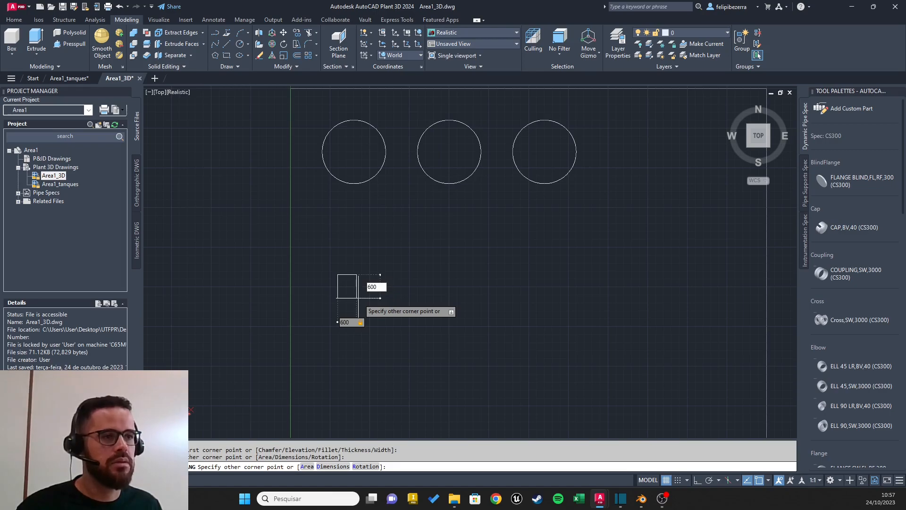
{"action": "key", "text": "Return"}
{"action": "key", "text": "Escape"}
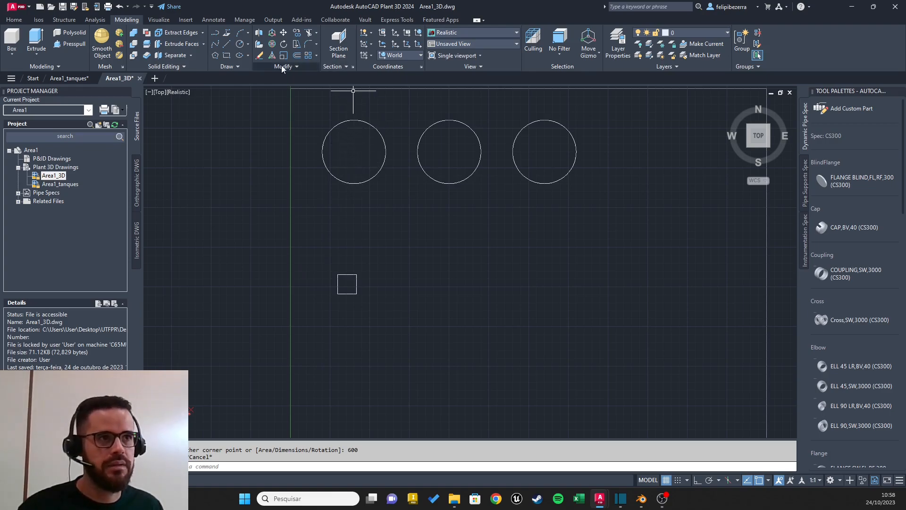
{"action": "left_click", "coordinate": [224, 46]}
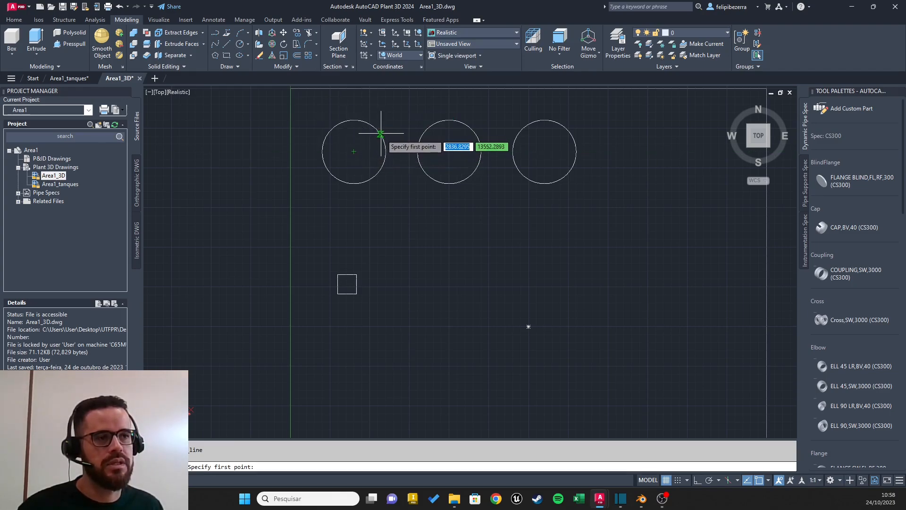
{"action": "left_click", "coordinate": [353, 151]}
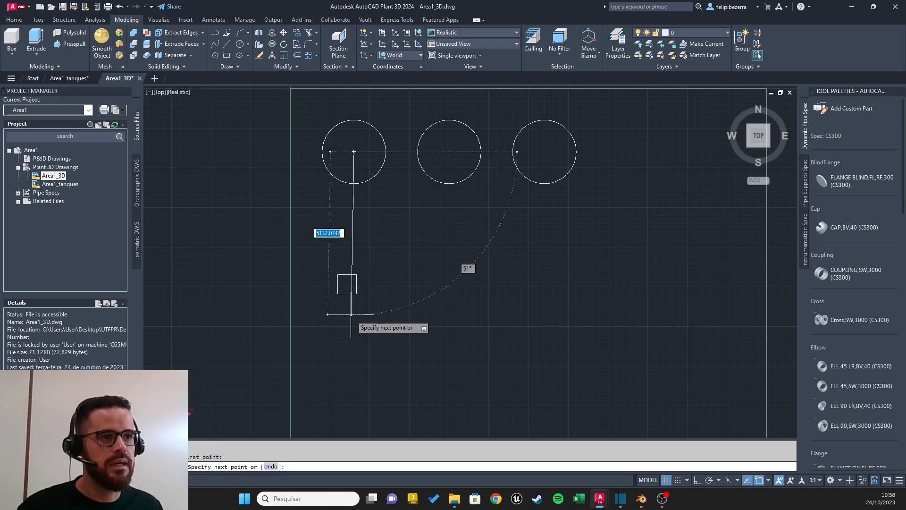
{"action": "key", "text": "Escape"}
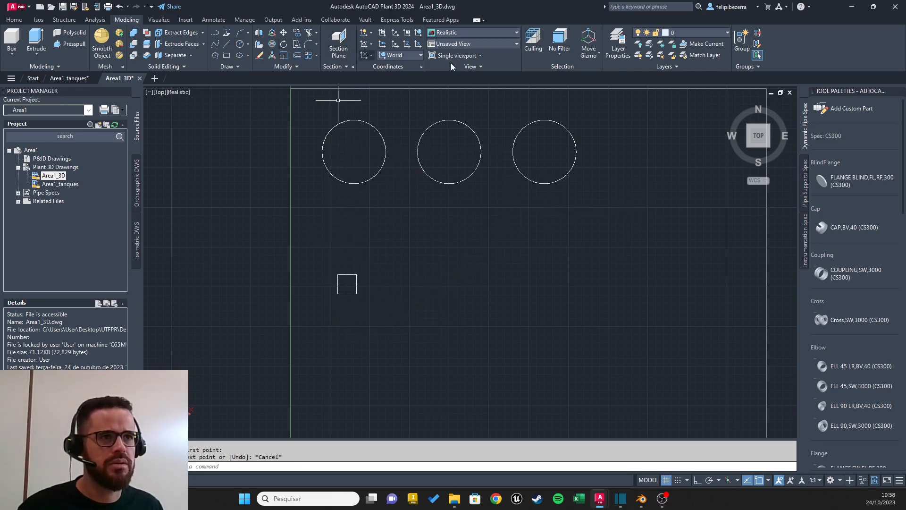
{"action": "middle_click_drag", "start_coordinate": [598, 202], "coordinate": [778, 140], "text": "shift"}
{"action": "left_click", "coordinate": [764, 134]}
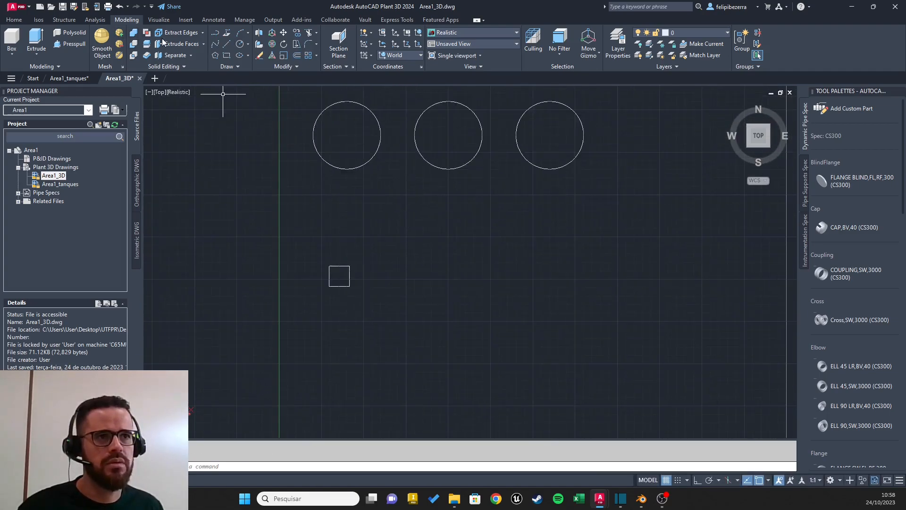
{"action": "left_click", "coordinate": [227, 45]}
{"action": "left_click", "coordinate": [347, 135]}
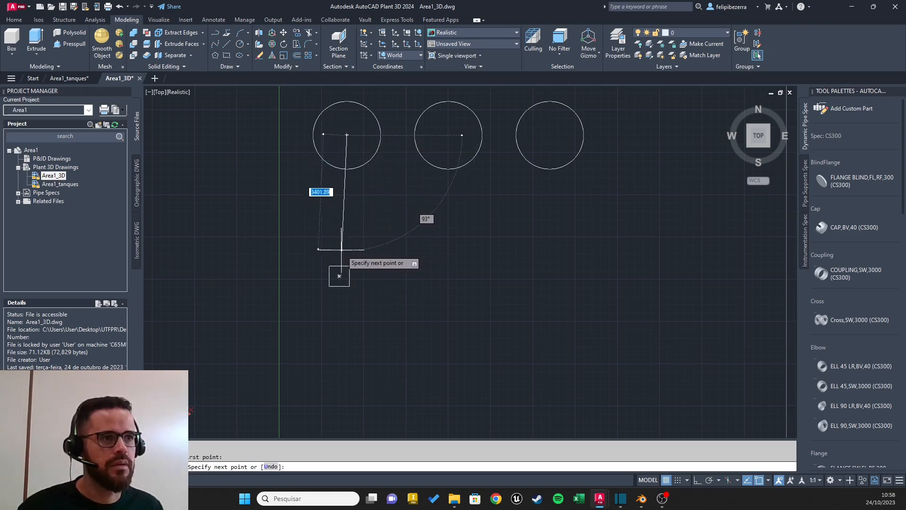
{"action": "key", "text": "Escape"}
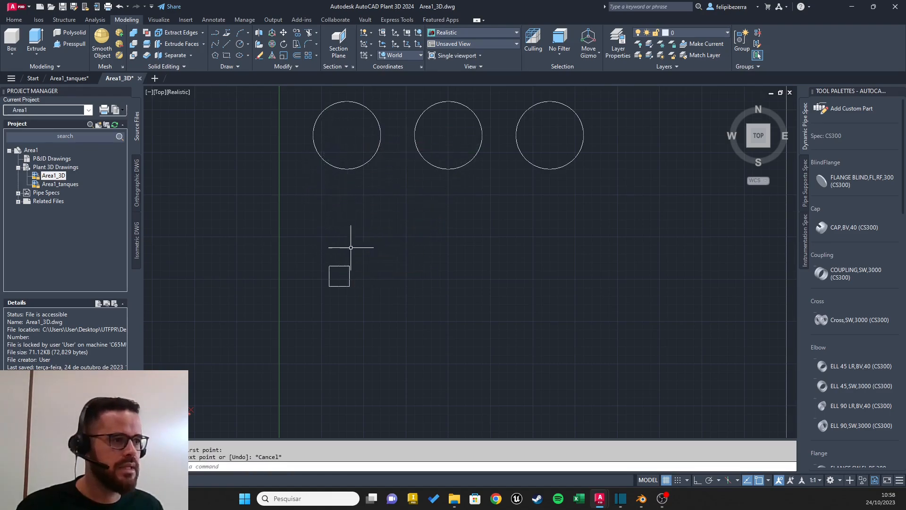
{"action": "left_click", "coordinate": [769, 481]}
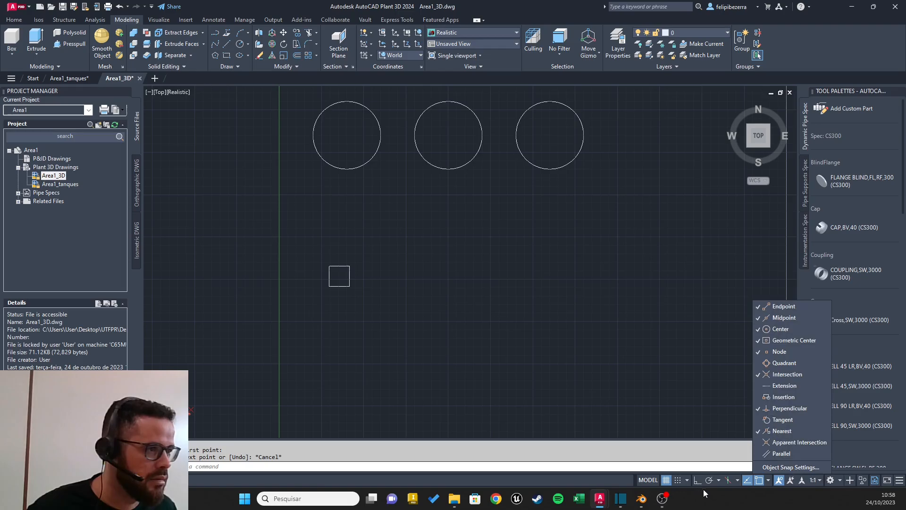
{"action": "left_click", "coordinate": [717, 481]}
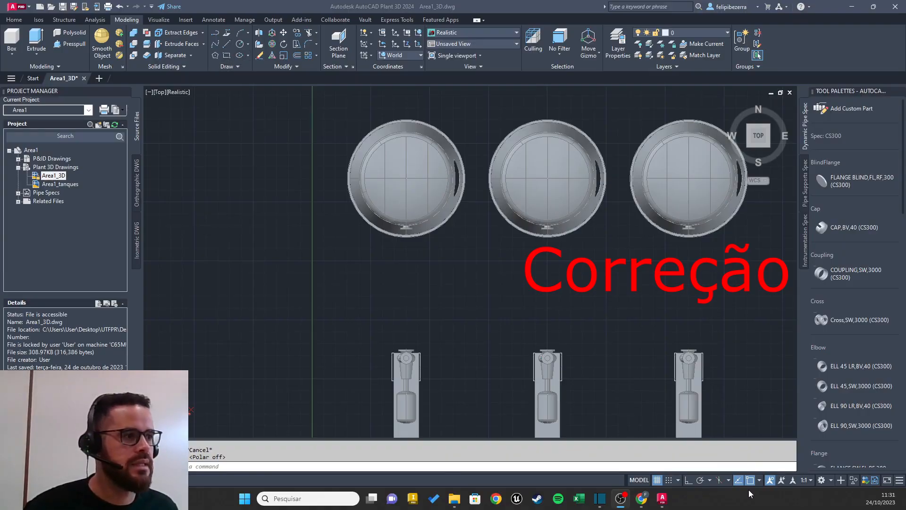
{"action": "left_click", "coordinate": [228, 45]}
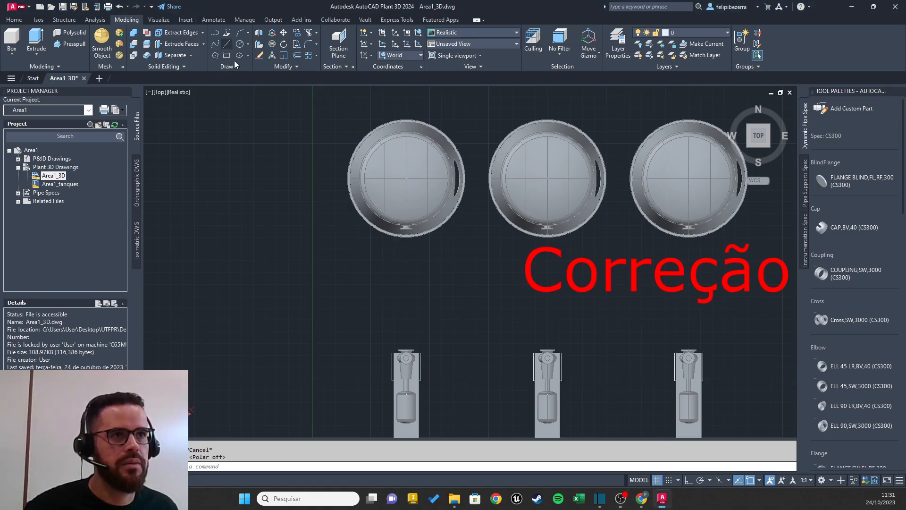
{"action": "left_click", "coordinate": [227, 44]}
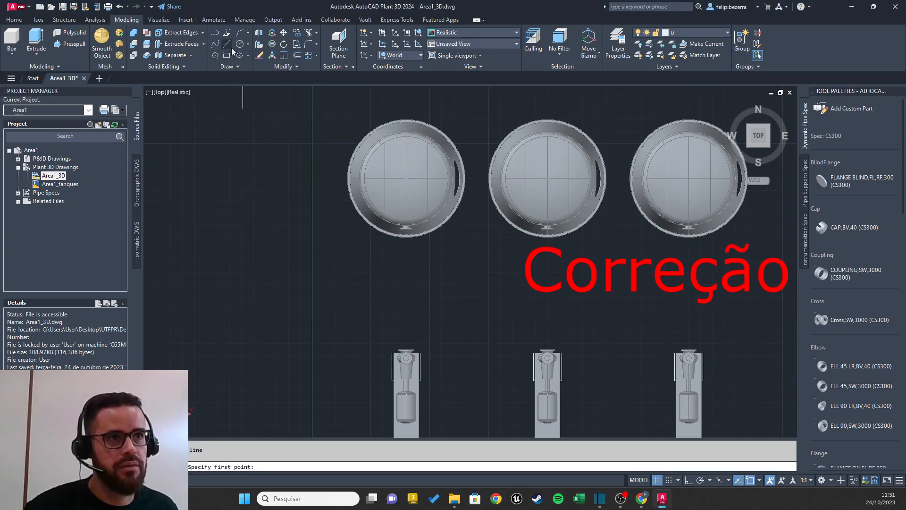
{"action": "left_click", "coordinate": [258, 181]}
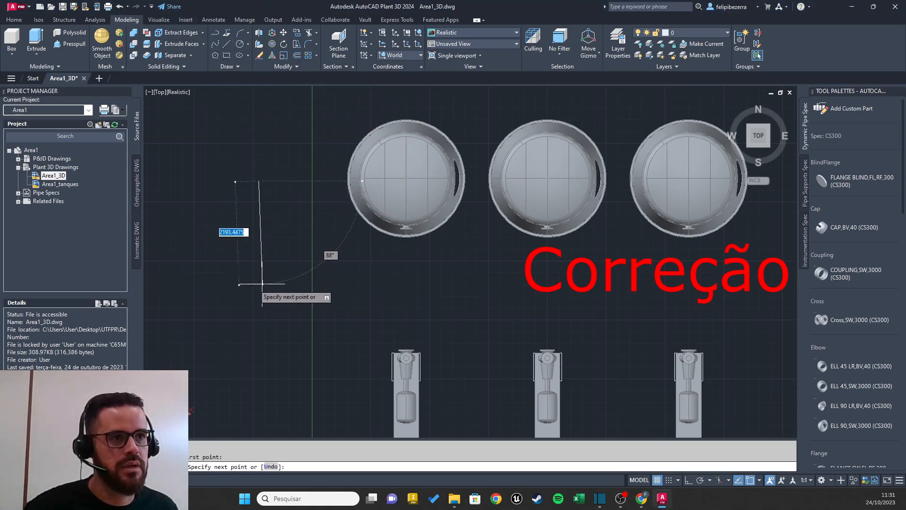
{"action": "key", "text": "Escape"}
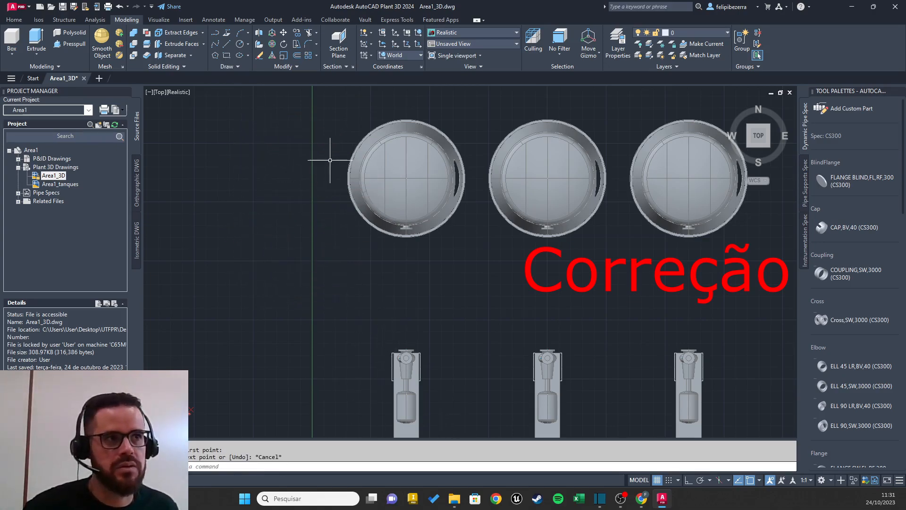
Step: Turn on polar tracking and review its available angle increments
{"action": "left_click", "coordinate": [700, 480]}
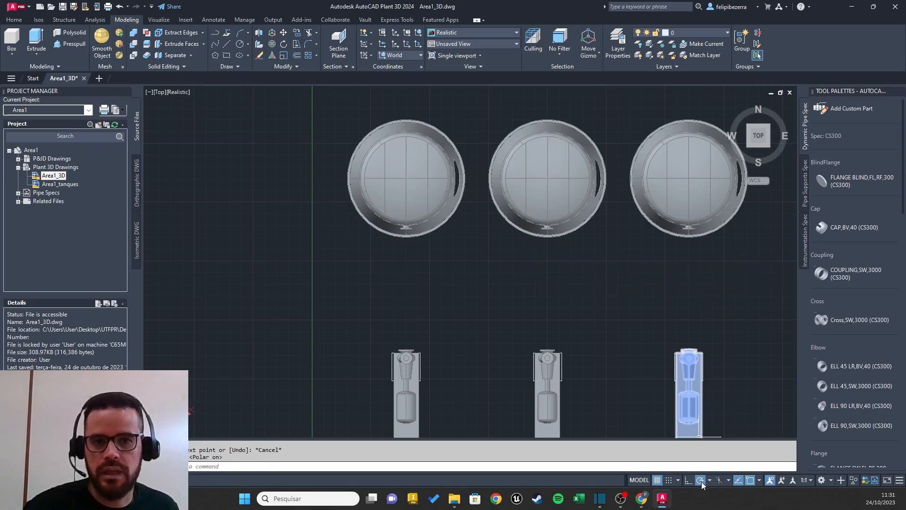
{"action": "left_click", "coordinate": [709, 480]}
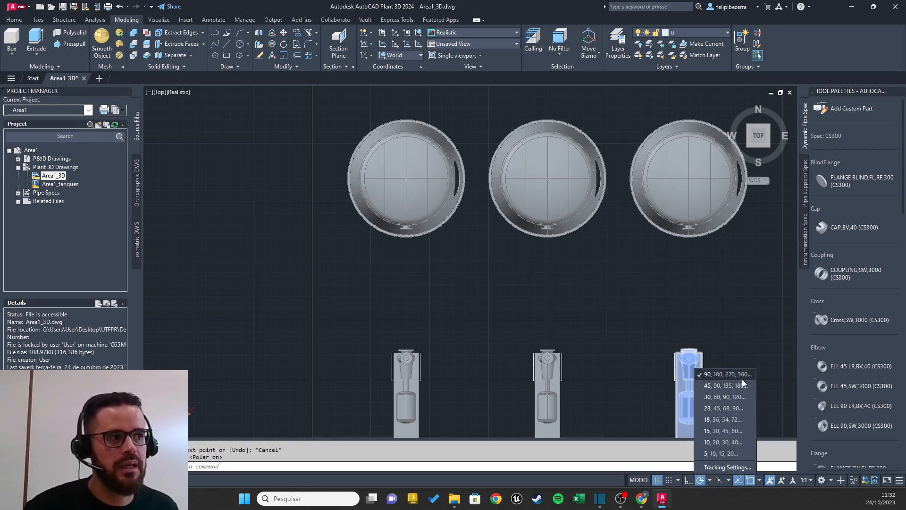
{"action": "key", "text": "Escape"}
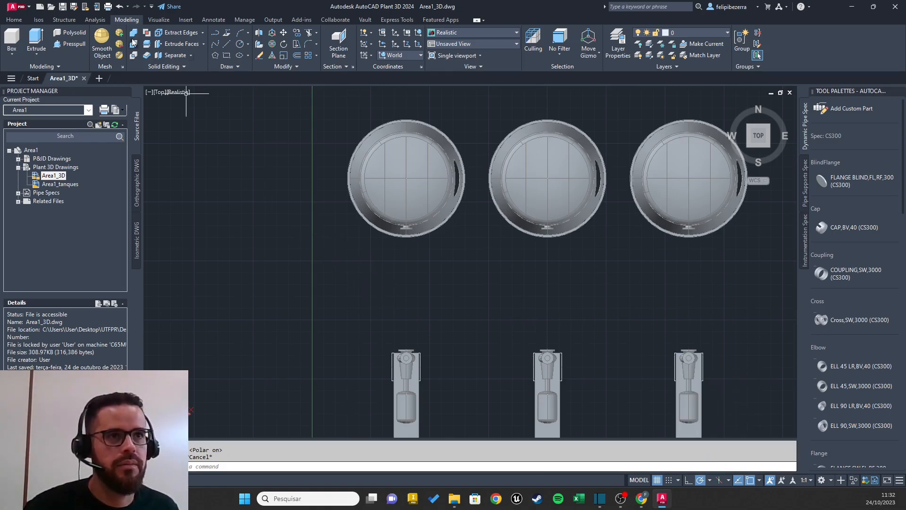
{"action": "left_click", "coordinate": [226, 43]}
{"action": "left_click", "coordinate": [236, 169]}
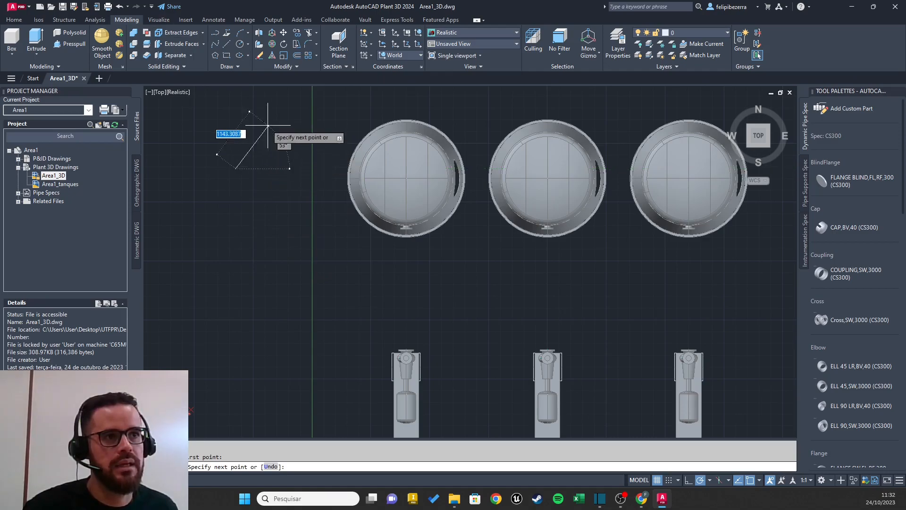
{"action": "key", "text": "Escape"}
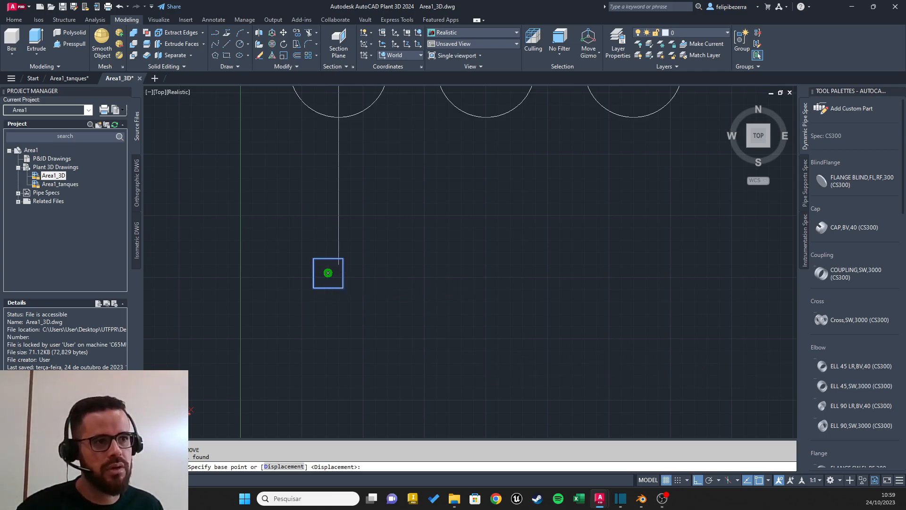
Step: Move the square by its geometric centre onto the lower end of the first circle's vertical guide line
{"action": "left_click", "coordinate": [328, 273]}
{"action": "key", "text": "Escape"}
{"action": "scroll", "coordinate": [509, 255], "scroll_direction": "up", "scroll_amount": 2}
{"action": "middle_click_drag", "start_coordinate": [515, 255], "coordinate": [406, 278]}
{"action": "scroll", "coordinate": [385, 238], "scroll_direction": "down", "scroll_amount": 3}
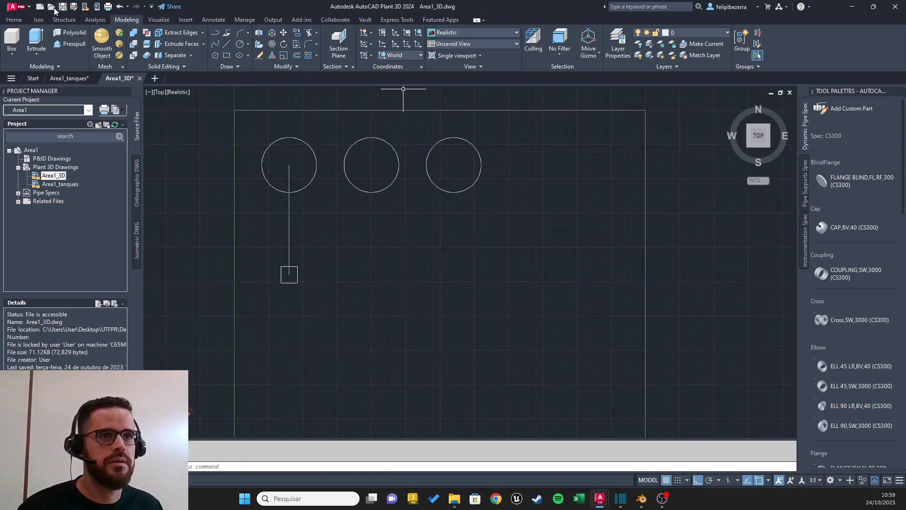
Step: Draw a vertical guide line 4000 long downward from the second circle's centre
{"action": "left_click", "coordinate": [227, 46]}
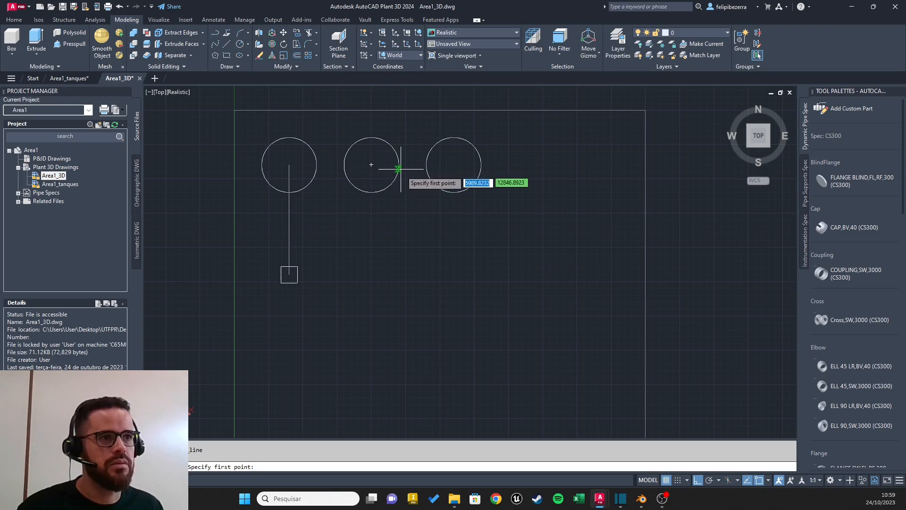
{"action": "left_click", "coordinate": [371, 164]}
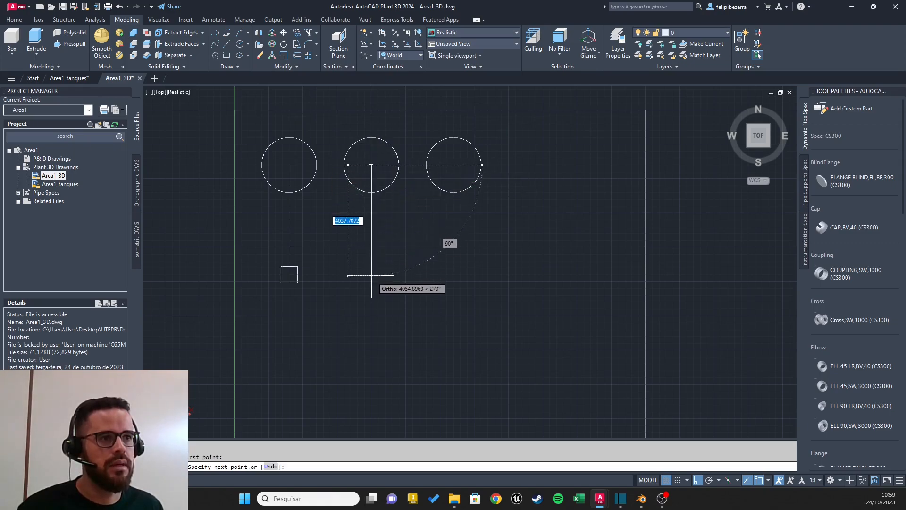
{"action": "type", "text": "400"}
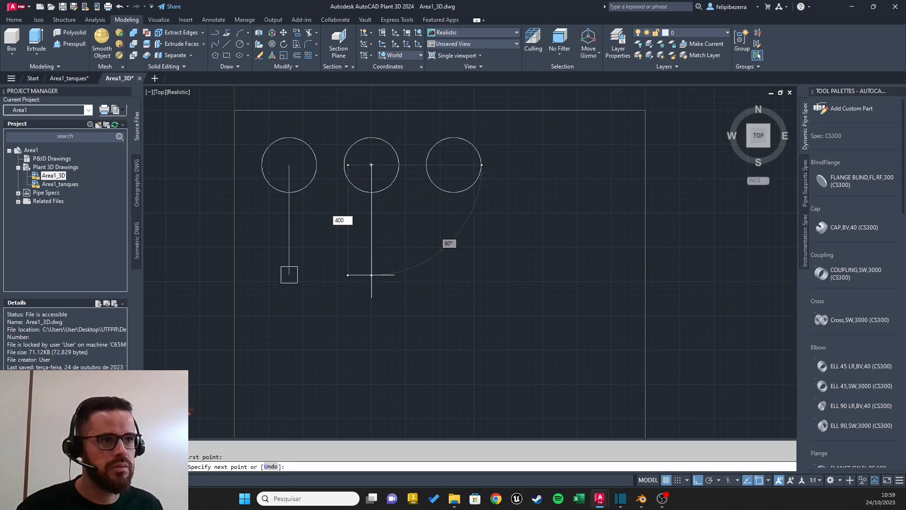
{"action": "type", "text": "0"}
{"action": "key", "text": "Return"}
{"action": "key", "text": "Escape"}
Step: Copy the square from its centre to the lower end of the second circle's guide line
{"action": "scroll", "coordinate": [369, 264], "scroll_direction": "up", "scroll_amount": 2}
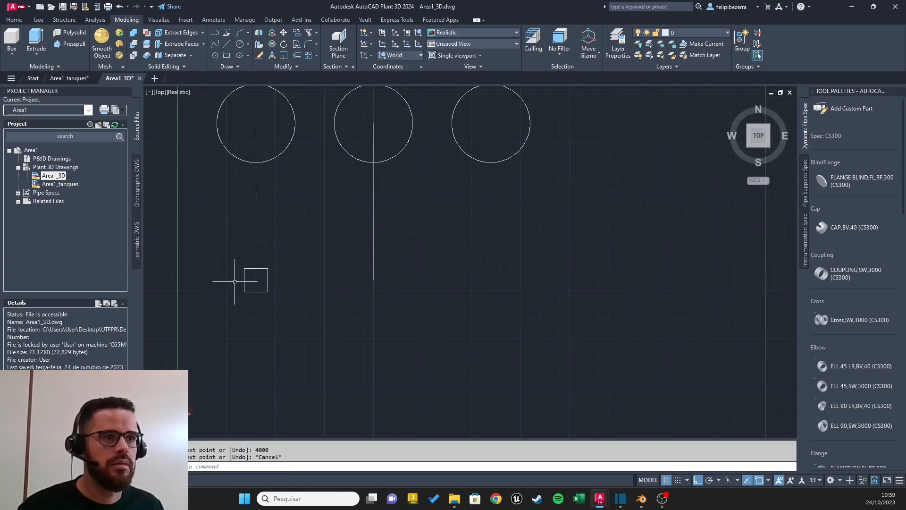
{"action": "left_click", "coordinate": [261, 292]}
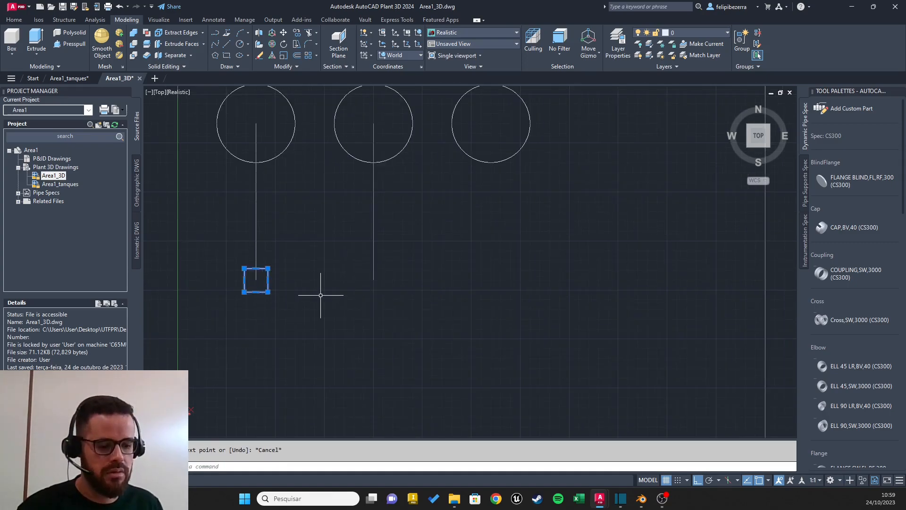
{"action": "type", "text": "copy"}
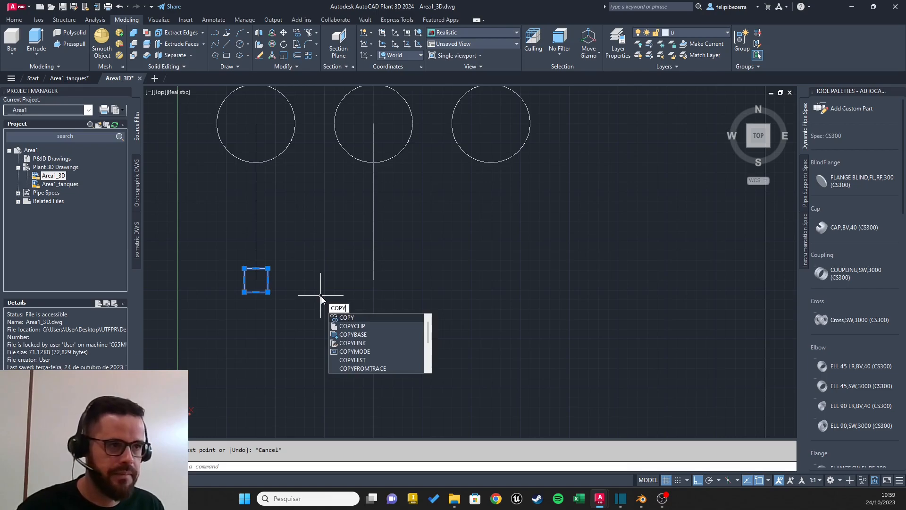
{"action": "key", "text": "Return"}
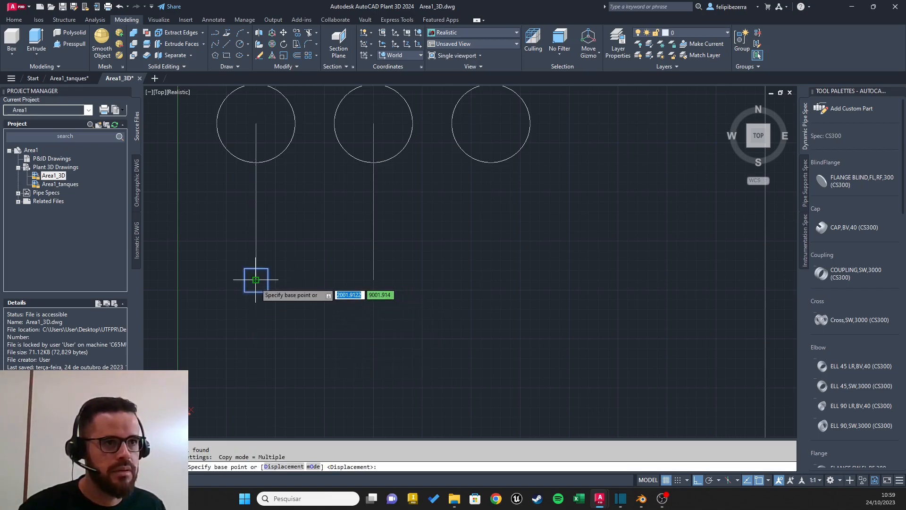
{"action": "left_click", "coordinate": [256, 280]}
{"action": "left_click", "coordinate": [373, 280]}
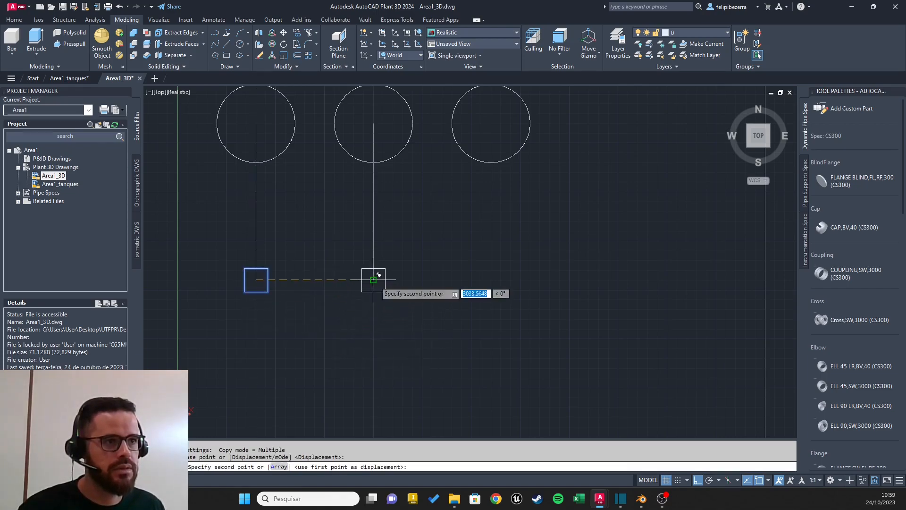
{"action": "key", "text": "Escape"}
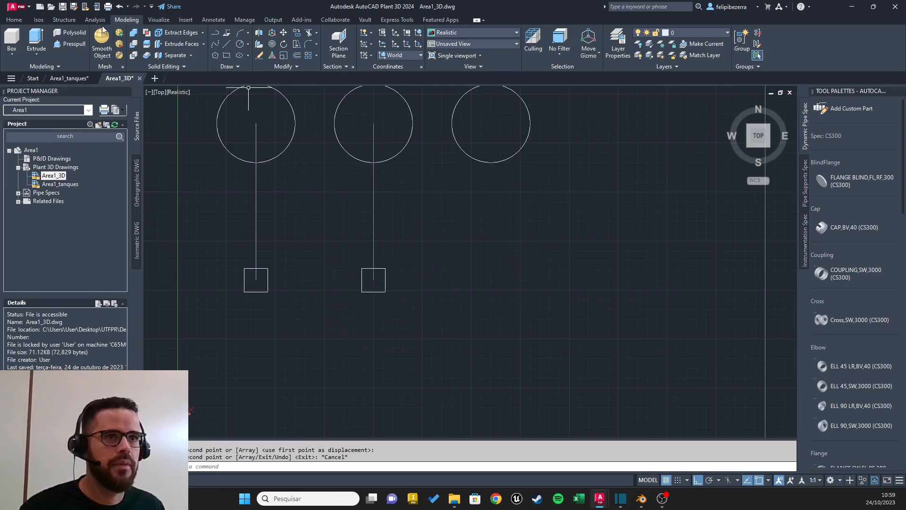
Step: Draw a vertical guide line 4000 long downward from the third circle's centre
{"action": "left_click", "coordinate": [227, 43]}
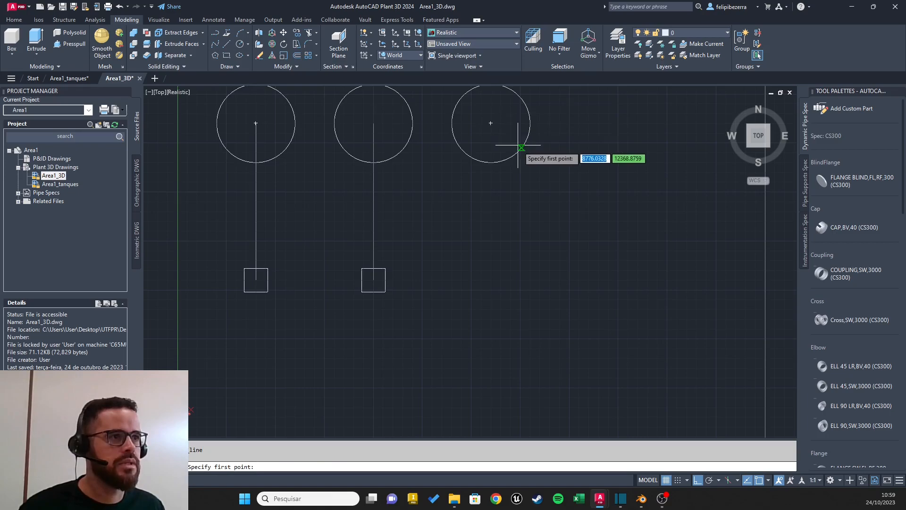
{"action": "left_click", "coordinate": [490, 124]}
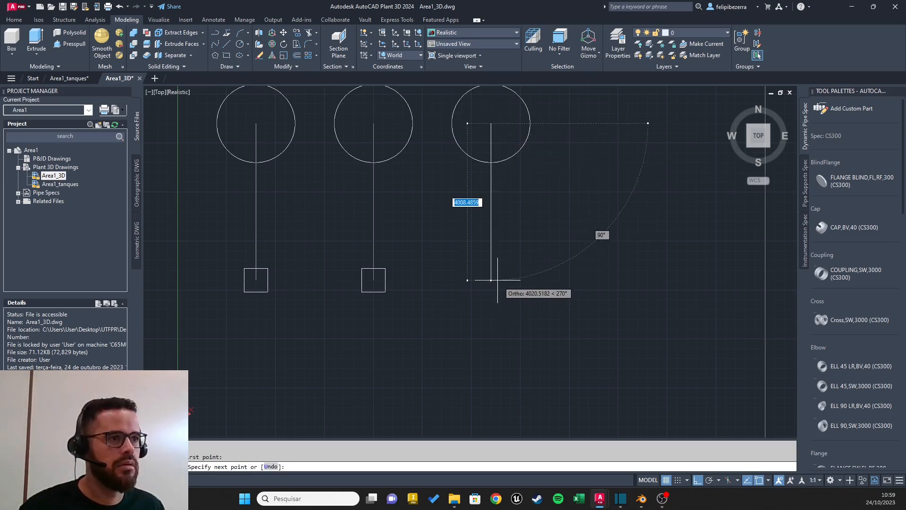
{"action": "type", "text": "40"}
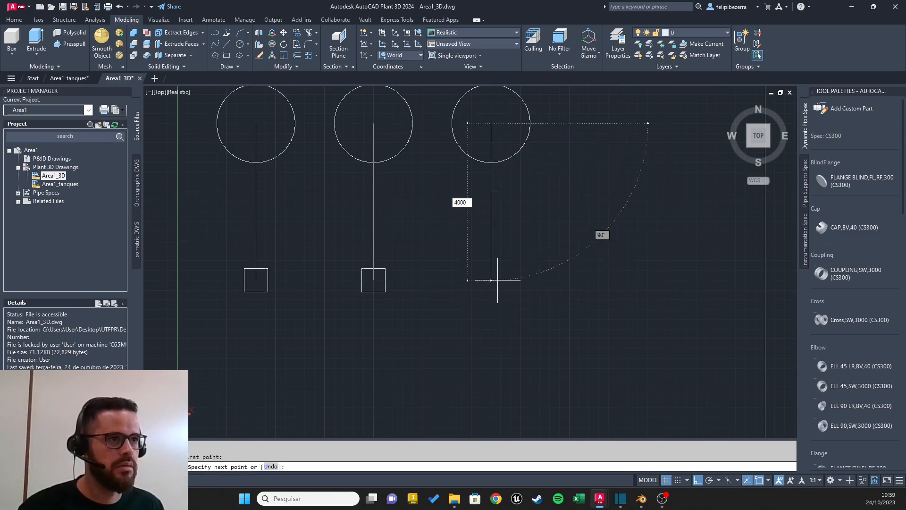
{"action": "type", "text": "00"}
{"action": "key", "text": "Return"}
{"action": "key", "text": "Escape"}
Step: Copy the second square from its centre to the lower end of the third circle's guide line
{"action": "left_click", "coordinate": [385, 291]}
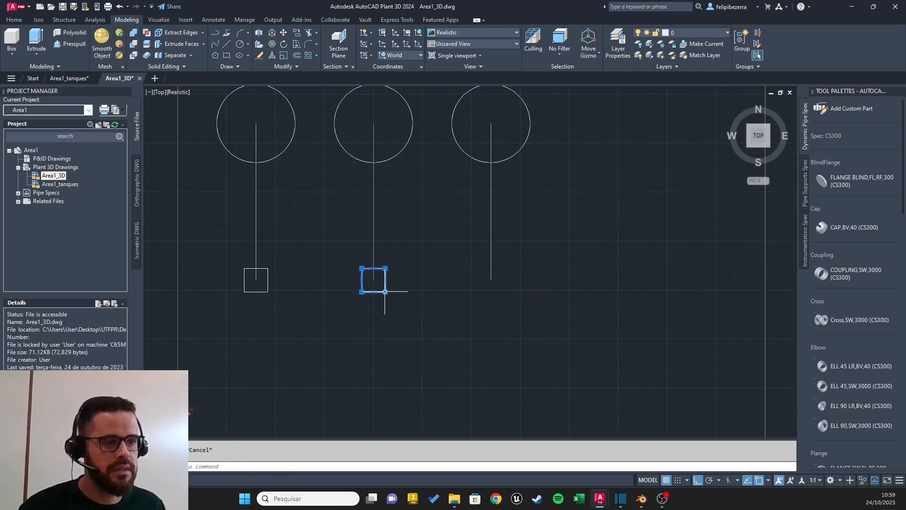
{"action": "mouse_move", "coordinate": [385, 292]}
{"action": "key", "text": "Escape"}
{"action": "left_click", "coordinate": [380, 291]}
{"action": "type", "text": "copy"}
{"action": "key", "text": "Return"}
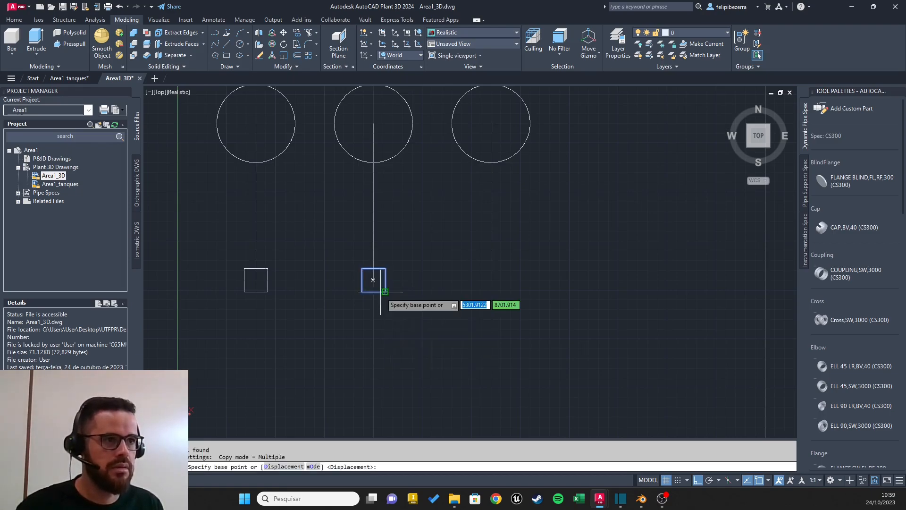
{"action": "left_click", "coordinate": [373, 279]}
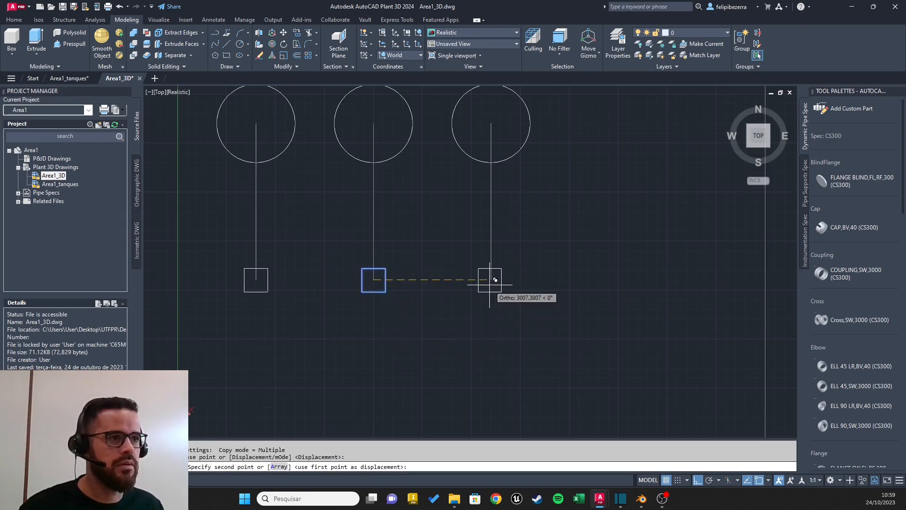
{"action": "left_click", "coordinate": [491, 280]}
{"action": "key", "text": "Escape"}
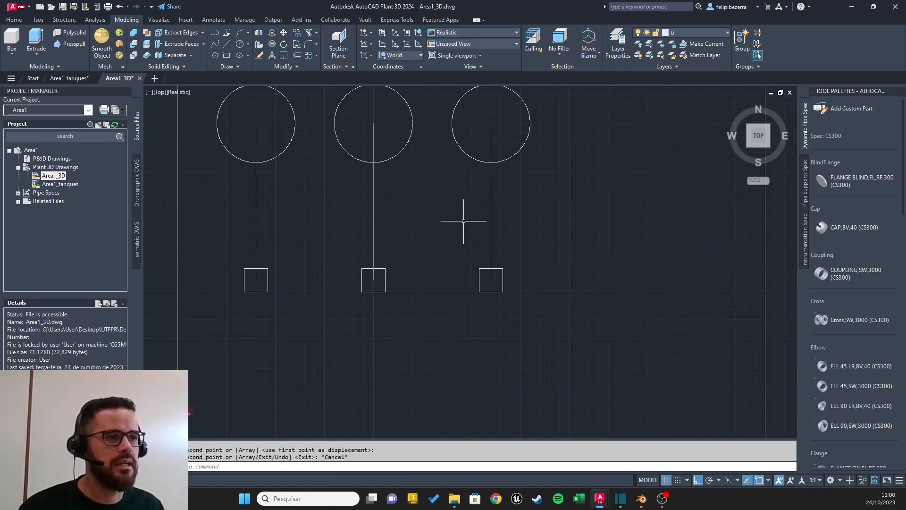
{"action": "key", "text": "Escape"}
Step: Delete the three vertical guide lines between the circles and the squares
{"action": "scroll", "coordinate": [470, 235], "scroll_direction": "down", "scroll_amount": 5}
{"action": "mouse_move", "coordinate": [436, 229]}
{"action": "middle_mouse_down"}
{"action": "mouse_move", "coordinate": [463, 265]}
{"action": "mouse_move", "coordinate": [465, 207]}
{"action": "middle_mouse_up"}
{"action": "scroll", "coordinate": [462, 264], "scroll_direction": "up", "scroll_amount": 3}
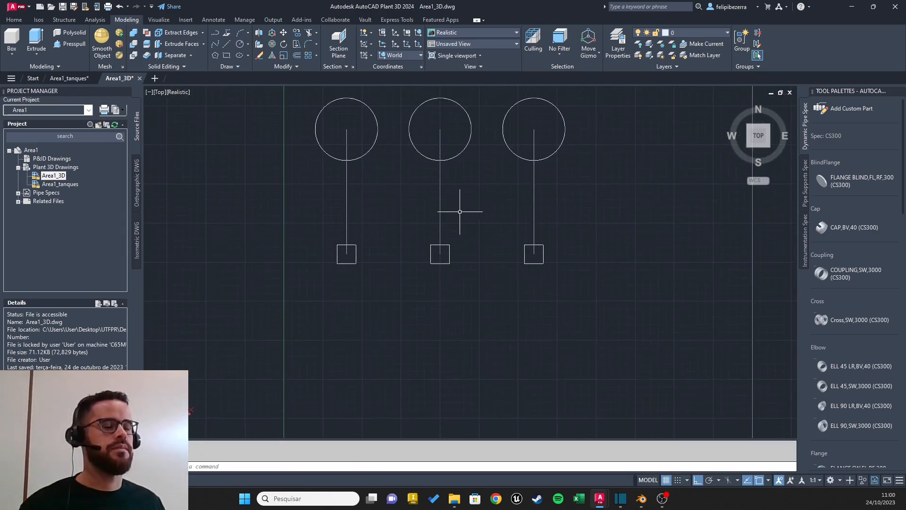
{"action": "left_click", "coordinate": [576, 189]}
{"action": "left_click", "coordinate": [325, 220]}
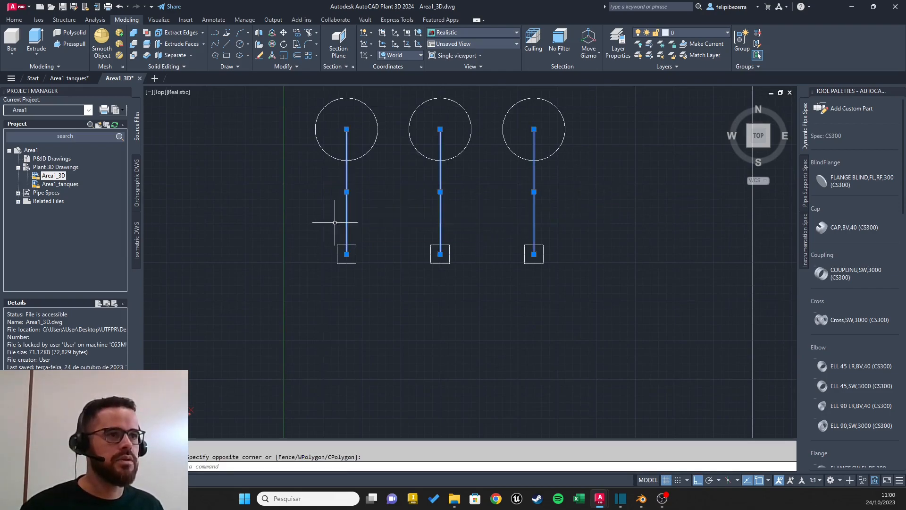
{"action": "key", "text": "Delete"}
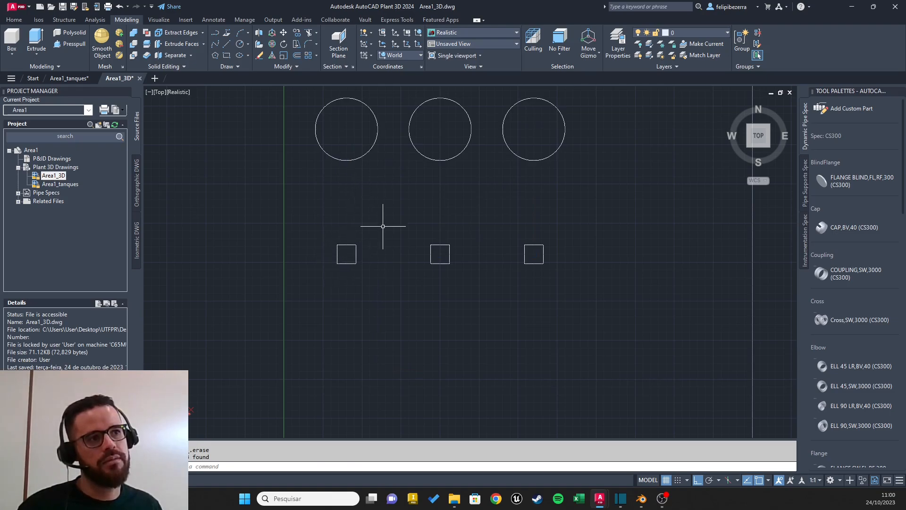
Step: Draw a rectangle 1000 wide and 3000 high in the free area below the first square
{"action": "middle_click_drag", "start_coordinate": [448, 269], "coordinate": [439, 173]}
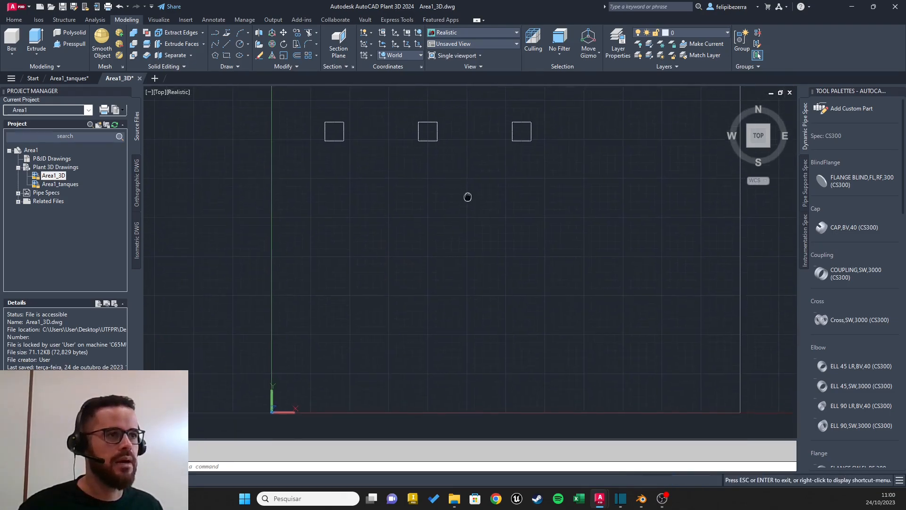
{"action": "middle_click_drag", "start_coordinate": [457, 212], "coordinate": [453, 234]}
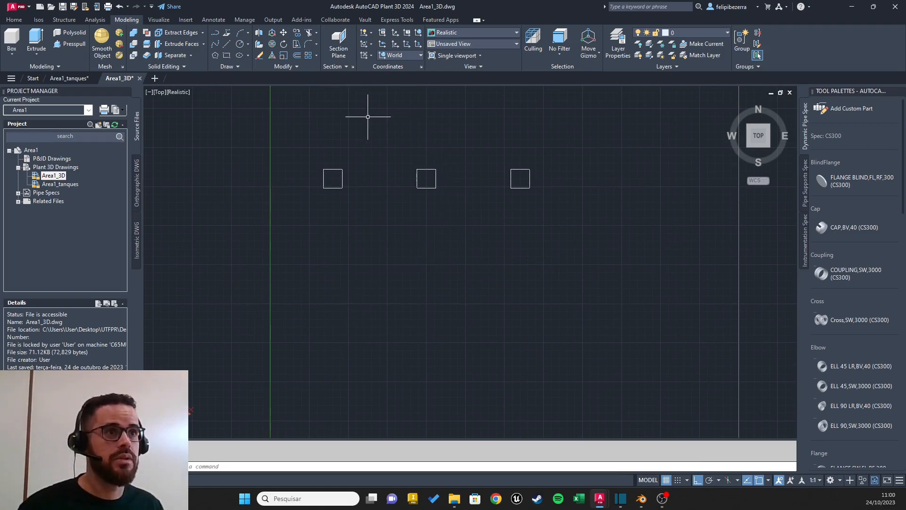
{"action": "left_click", "coordinate": [227, 56]}
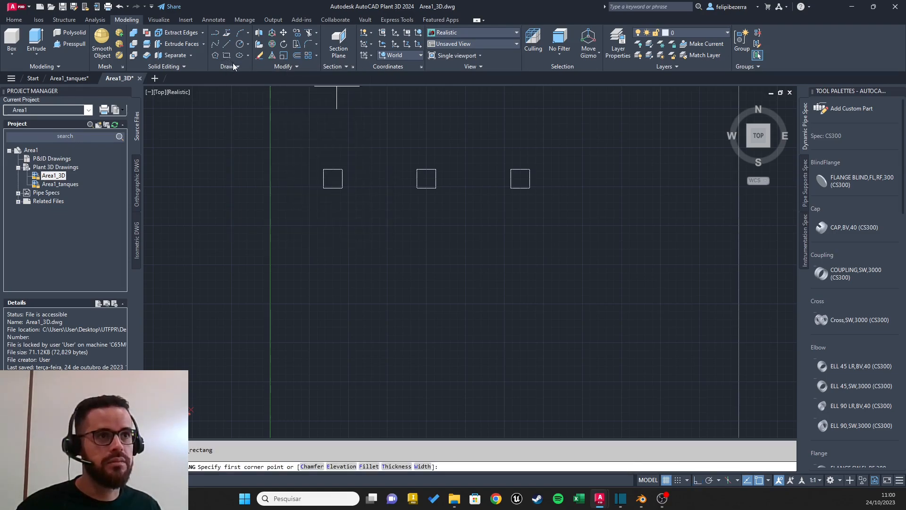
{"action": "left_click", "coordinate": [309, 241]}
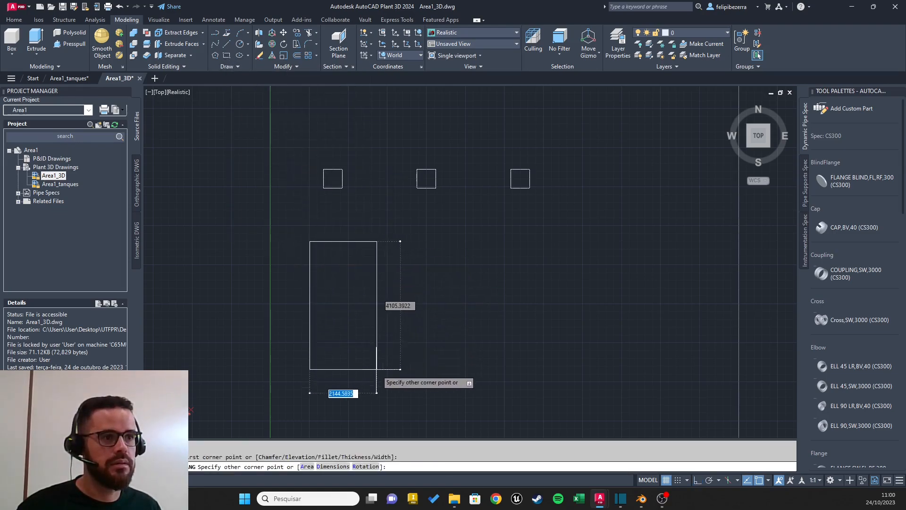
{"action": "type", "text": "100"}
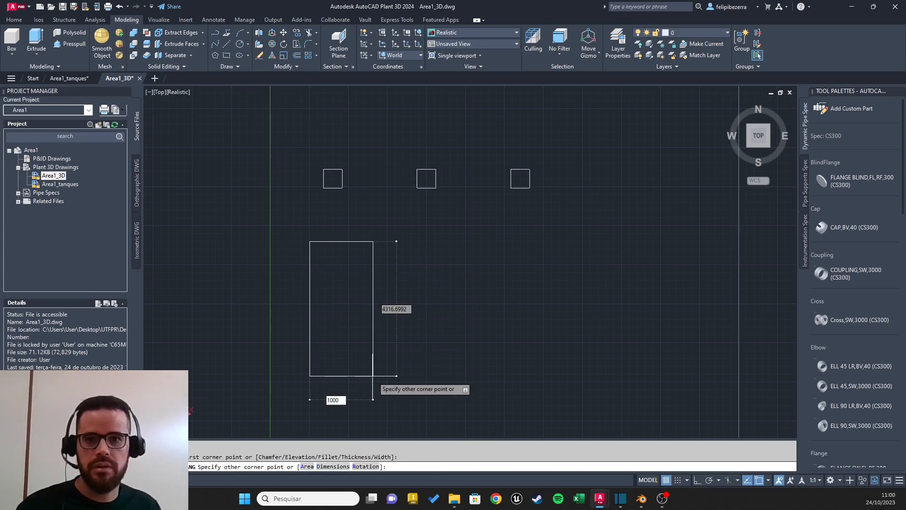
{"action": "type", "text": "0"}
{"action": "key", "text": "Tab"}
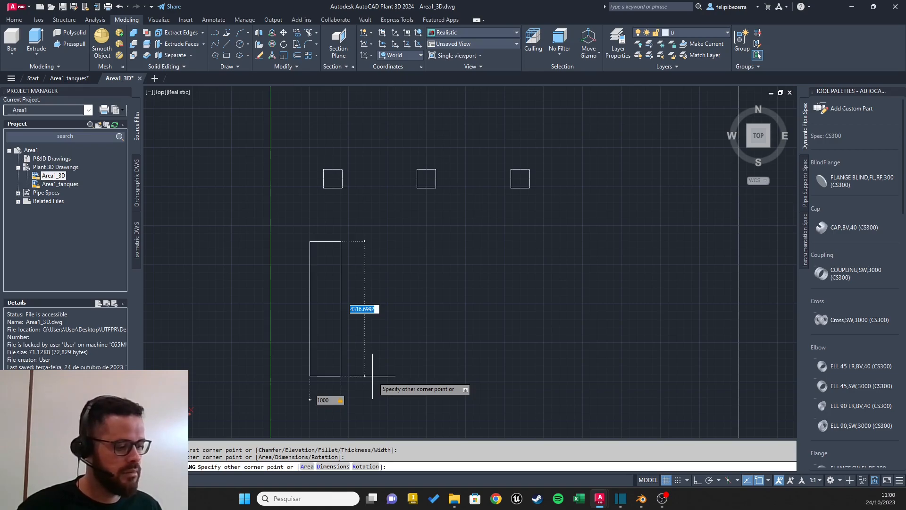
{"action": "type", "text": "400"}
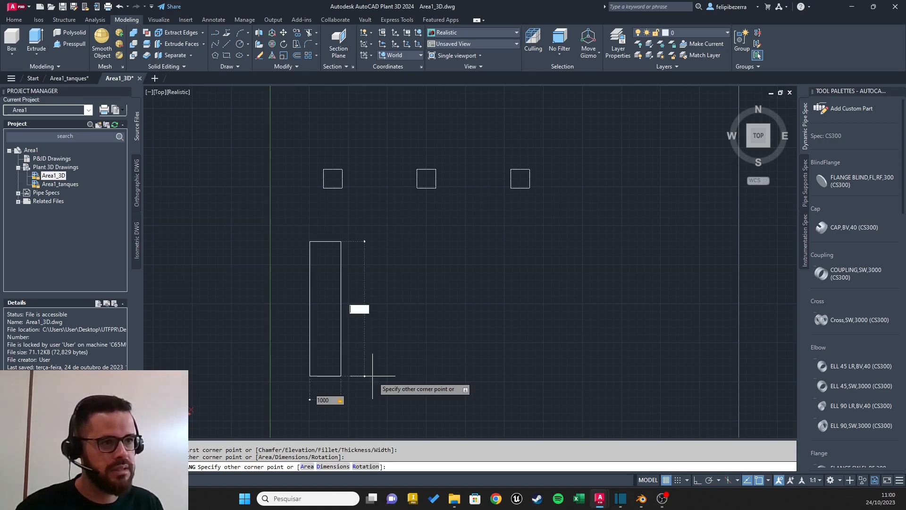
{"action": "key", "text": "Return"}
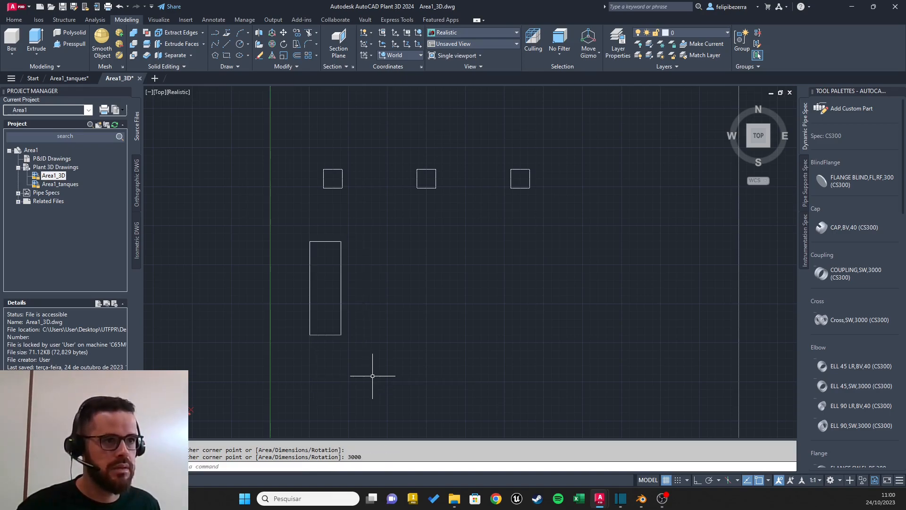
{"action": "left_click", "coordinate": [364, 221]}
{"action": "left_click", "coordinate": [289, 369]}
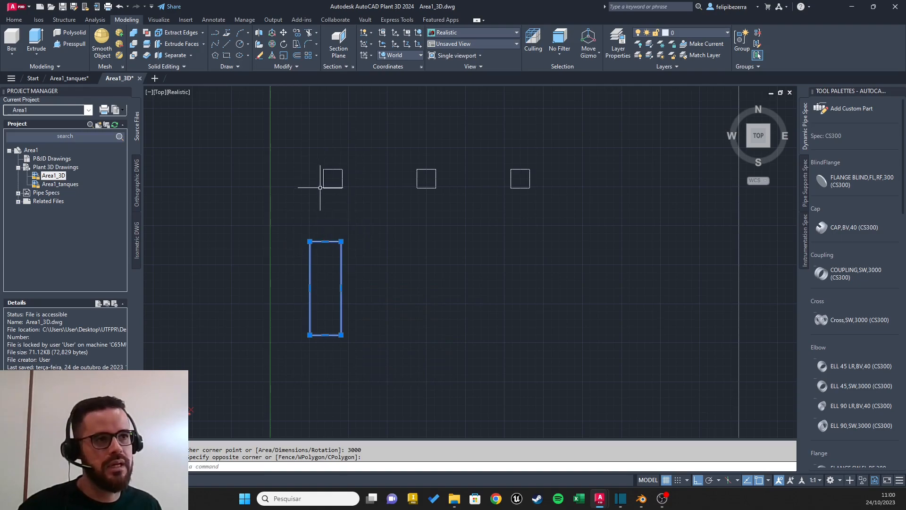
{"action": "key", "text": "Escape"}
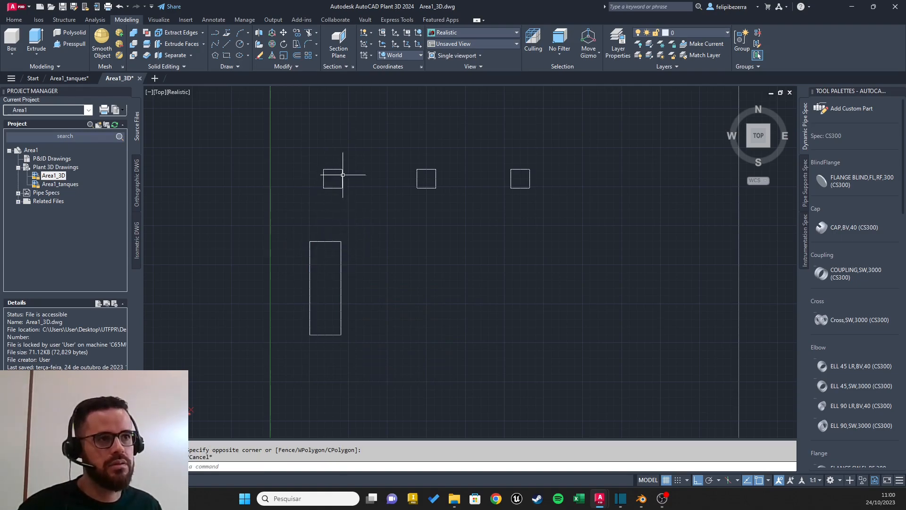
Step: Draw a vertical guide line 4000 long downward from the first square's centre
{"action": "scroll", "coordinate": [333, 178], "scroll_direction": "down", "scroll_amount": 4}
{"action": "scroll", "coordinate": [323, 212], "scroll_direction": "up", "scroll_amount": 3}
{"action": "left_click", "coordinate": [226, 44]}
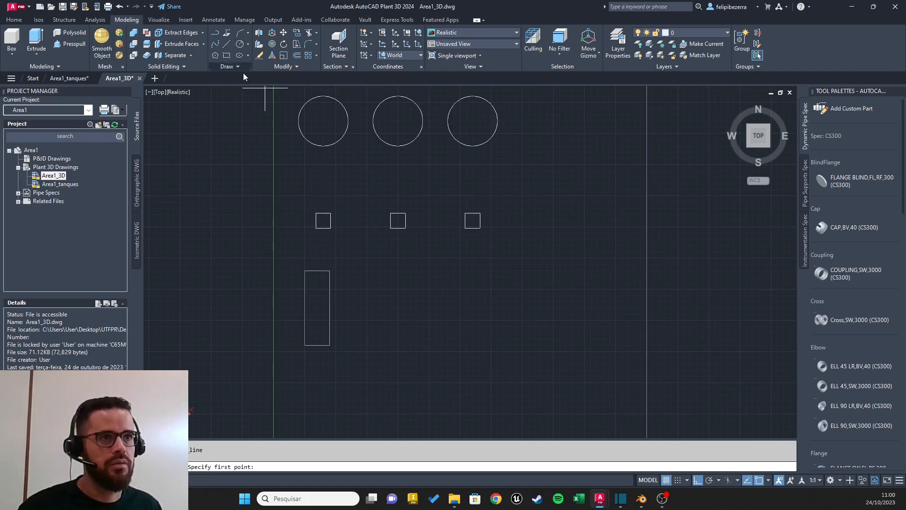
{"action": "left_click", "coordinate": [323, 220]}
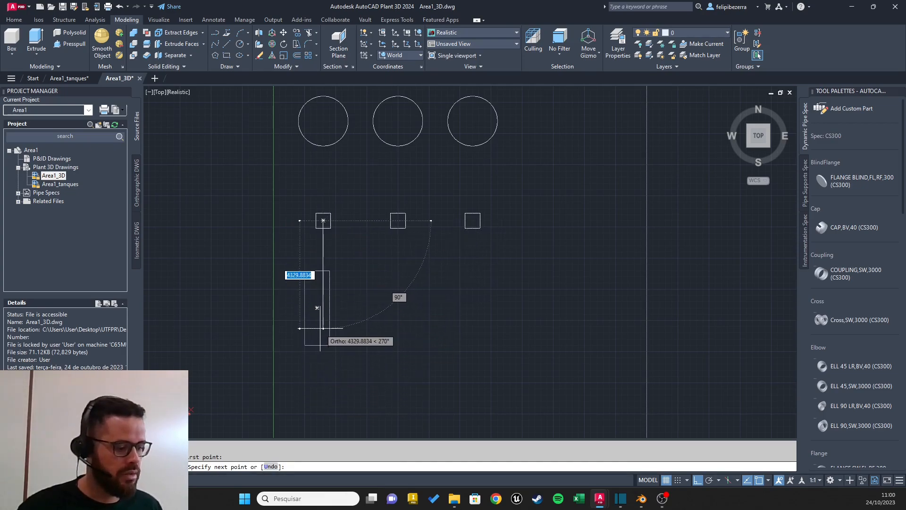
{"action": "type", "text": "400"}
{"action": "key", "text": "Return"}
{"action": "key", "text": "Escape"}
Step: Move the rectangle from its centre to the lower end of the first square's guide line
{"action": "scroll", "coordinate": [333, 312], "scroll_direction": "up", "scroll_amount": 2}
{"action": "left_click", "coordinate": [327, 282]}
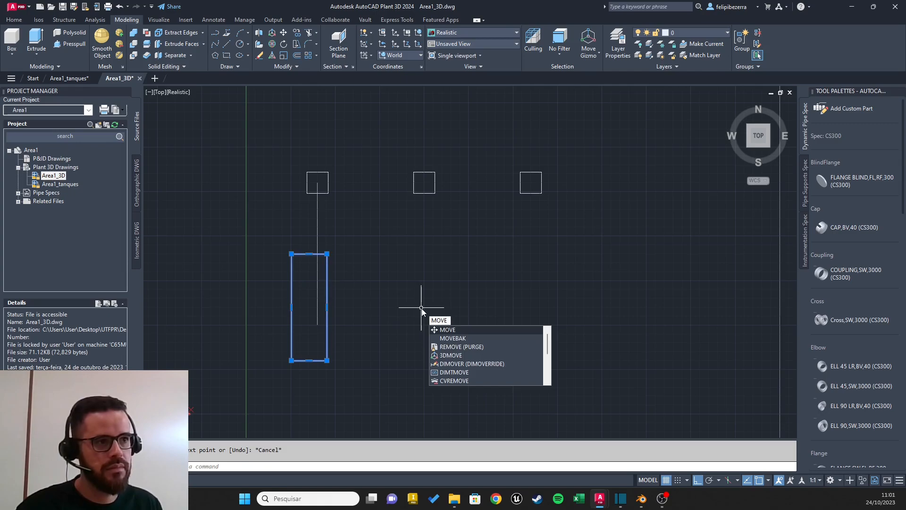
{"action": "key", "text": "Return"}
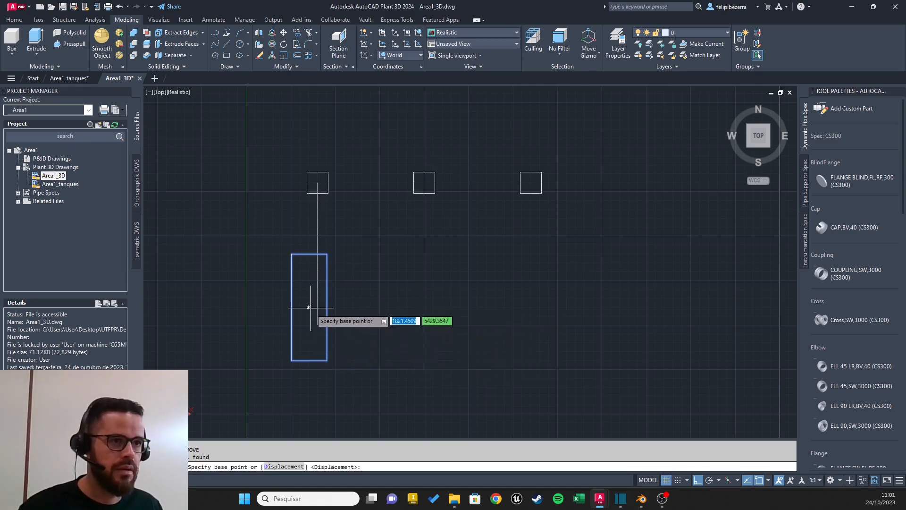
{"action": "left_click", "coordinate": [309, 307]}
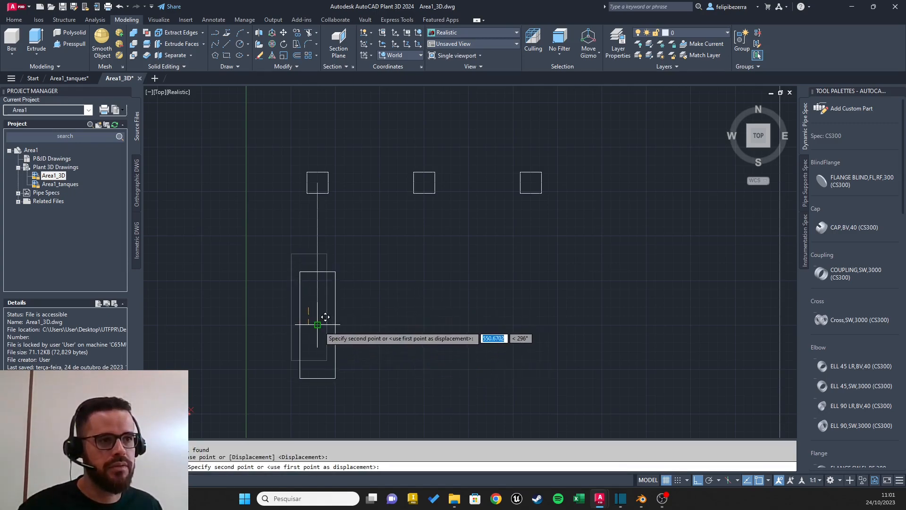
{"action": "key", "text": "Escape"}
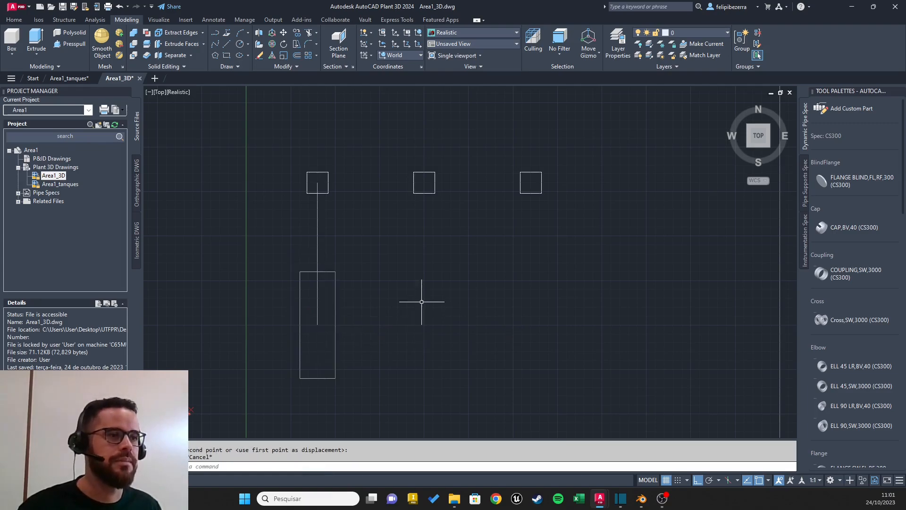
{"action": "left_click", "coordinate": [698, 480]}
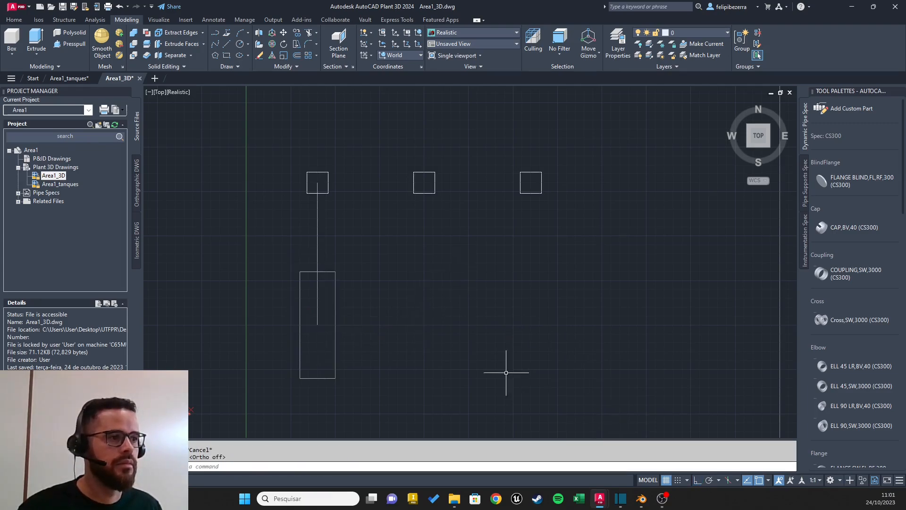
{"action": "left_click", "coordinate": [318, 224]}
{"action": "key", "text": "Escape"}
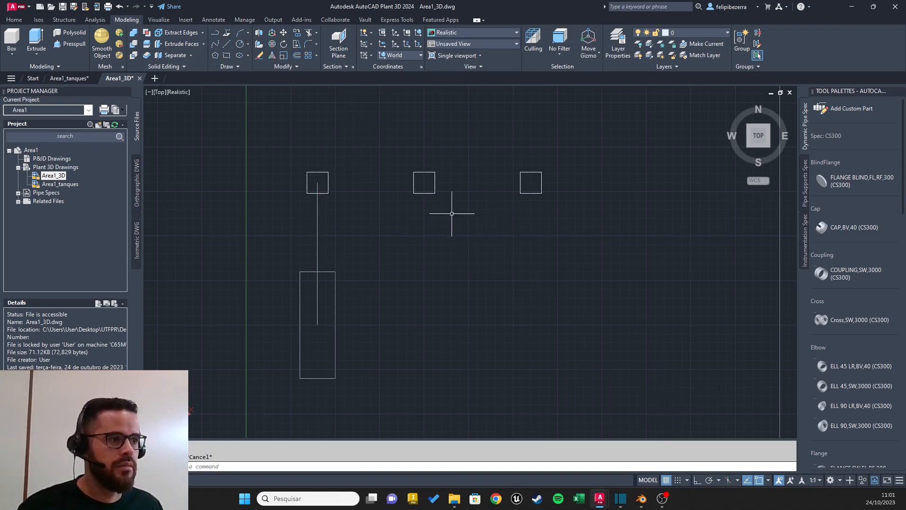
{"action": "left_click", "coordinate": [227, 43]}
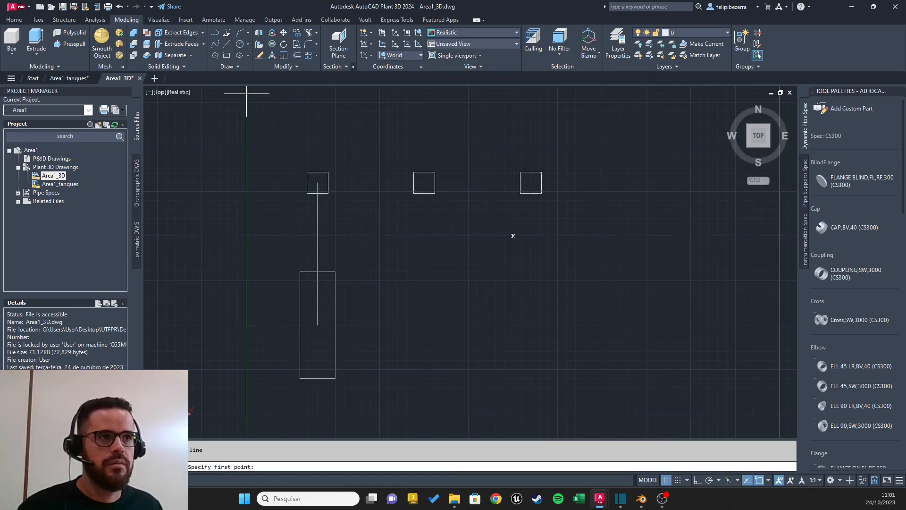
{"action": "left_click", "coordinate": [424, 182]}
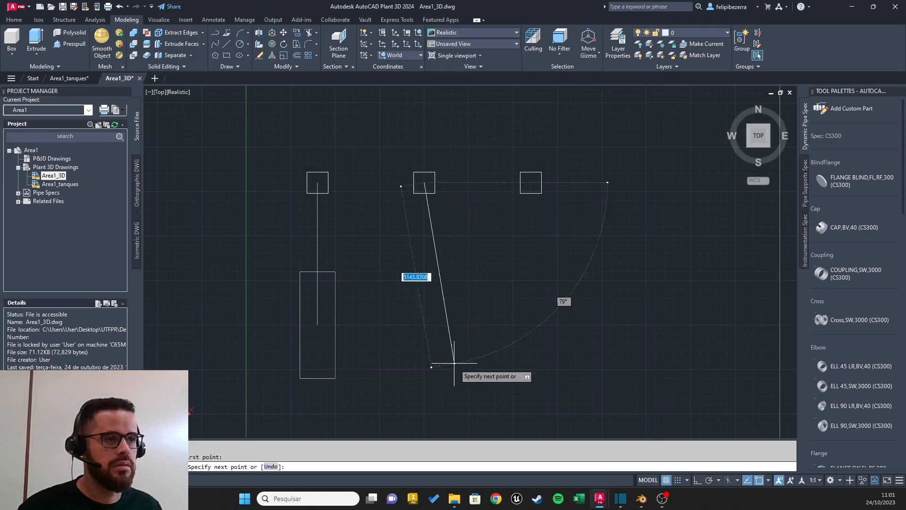
{"action": "key", "text": "Escape"}
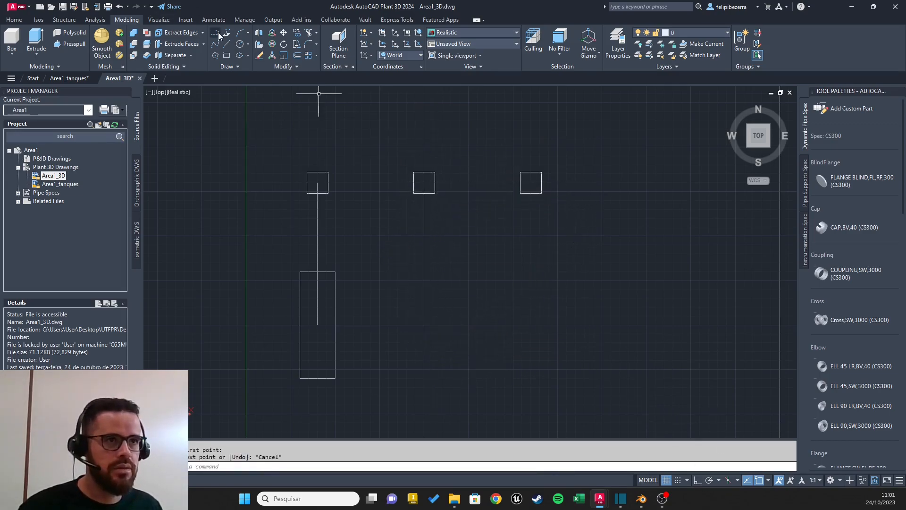
{"action": "left_click", "coordinate": [227, 44]}
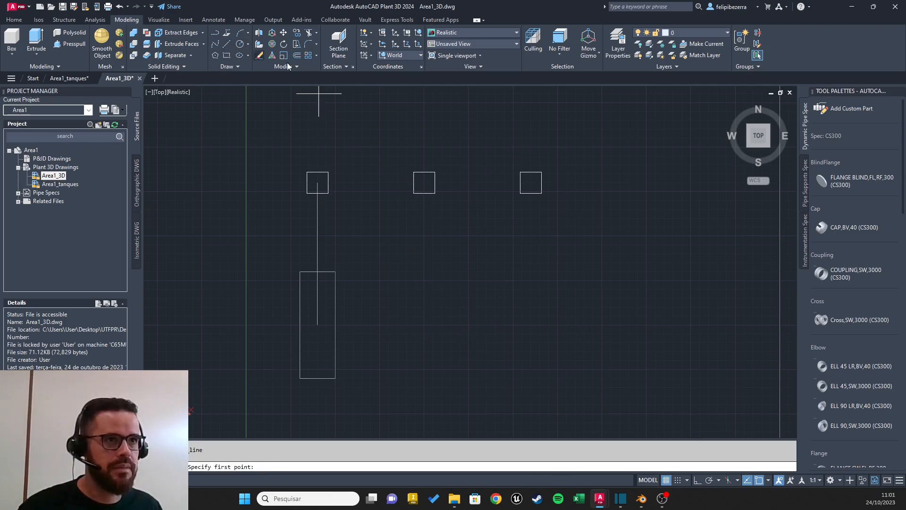
{"action": "left_click", "coordinate": [424, 183]}
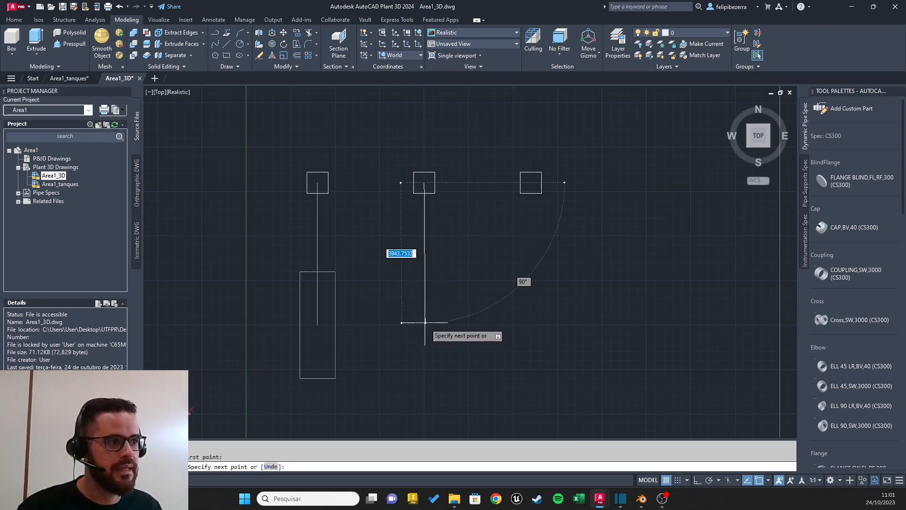
{"action": "key", "text": "Escape"}
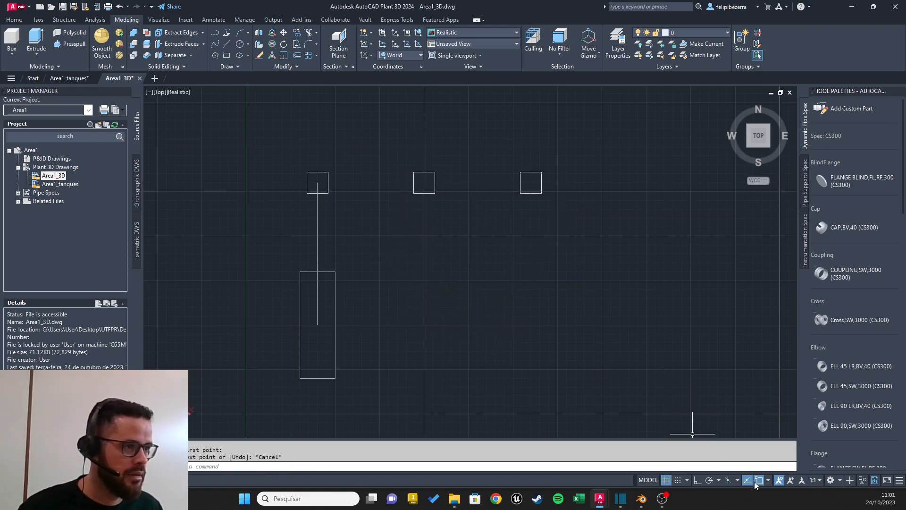
{"action": "left_click", "coordinate": [718, 480]}
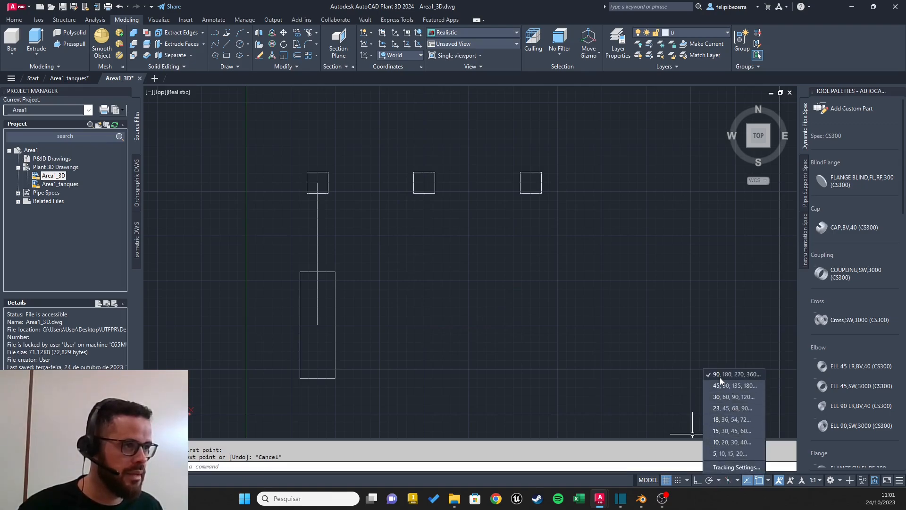
{"action": "left_click", "coordinate": [696, 480]}
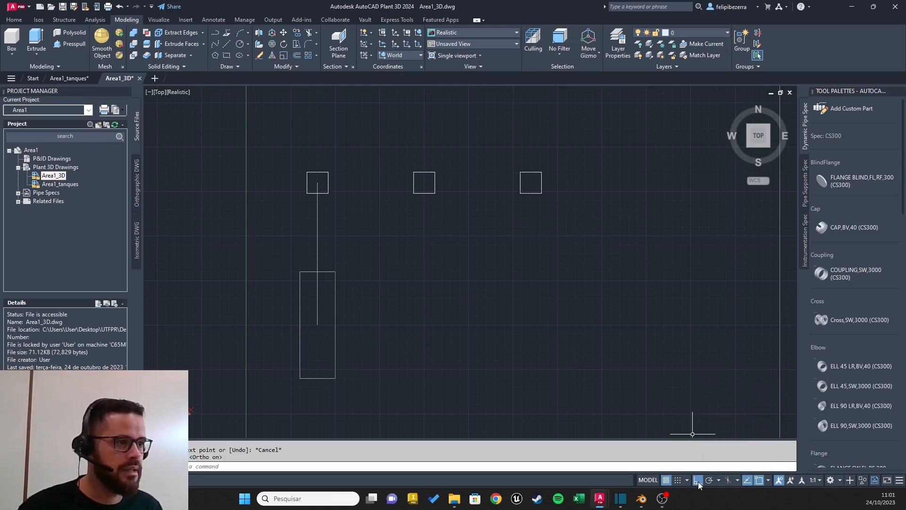
Step: Draw a vertical guide line 4000 long downward from the second square's centre
{"action": "left_click", "coordinate": [225, 46]}
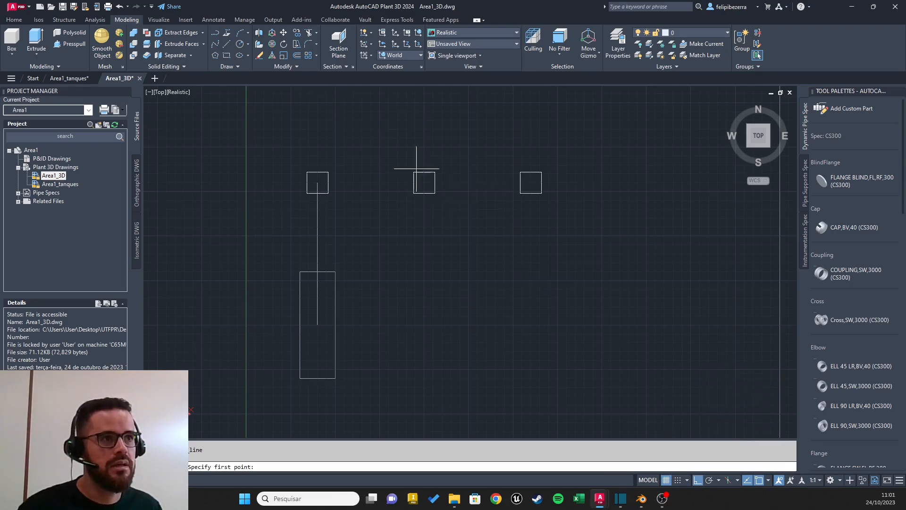
{"action": "left_click", "coordinate": [425, 182]}
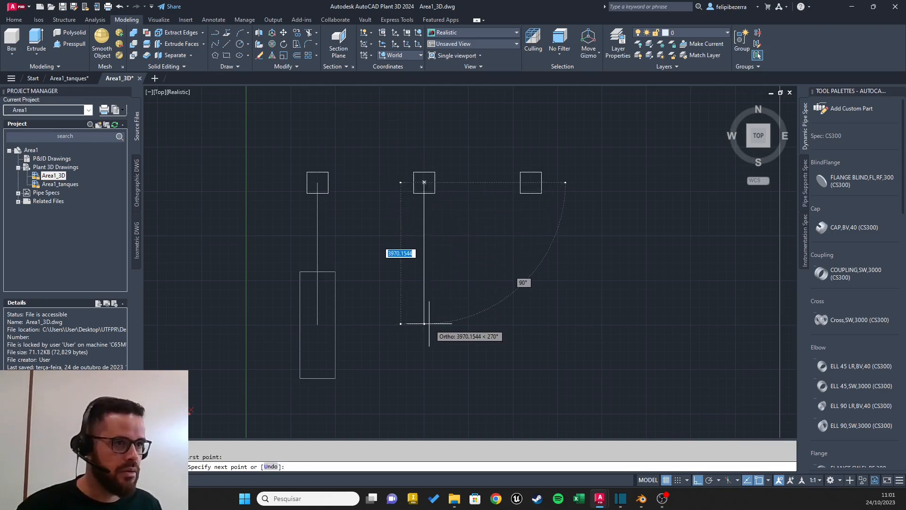
{"action": "type", "text": "4000"}
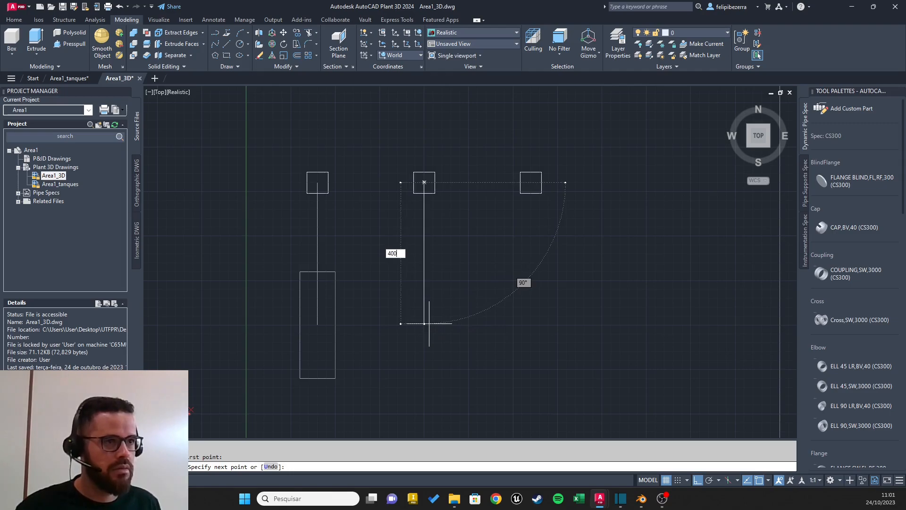
{"action": "key", "text": "Return"}
{"action": "key", "text": "Escape"}
Step: Copy the rectangle from its centre to the lower end of the second square's guide line
{"action": "left_click", "coordinate": [335, 314]}
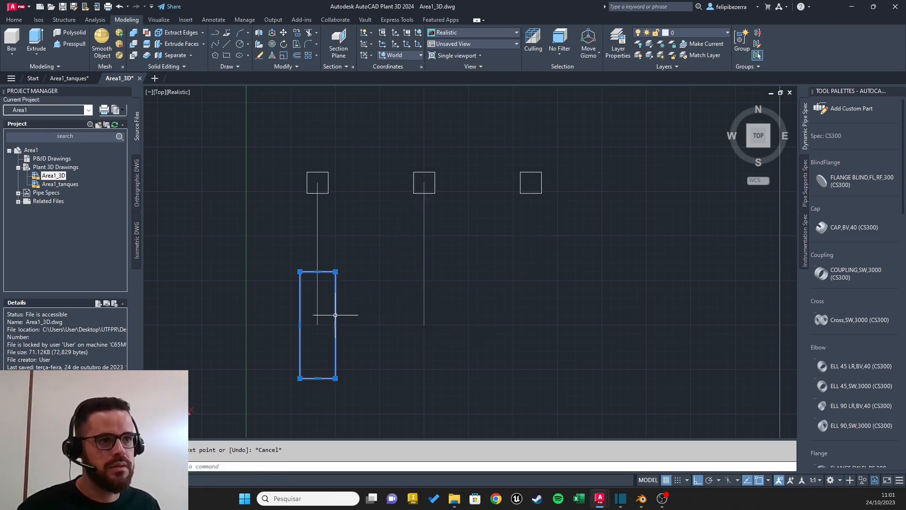
{"action": "type", "text": "coip"}
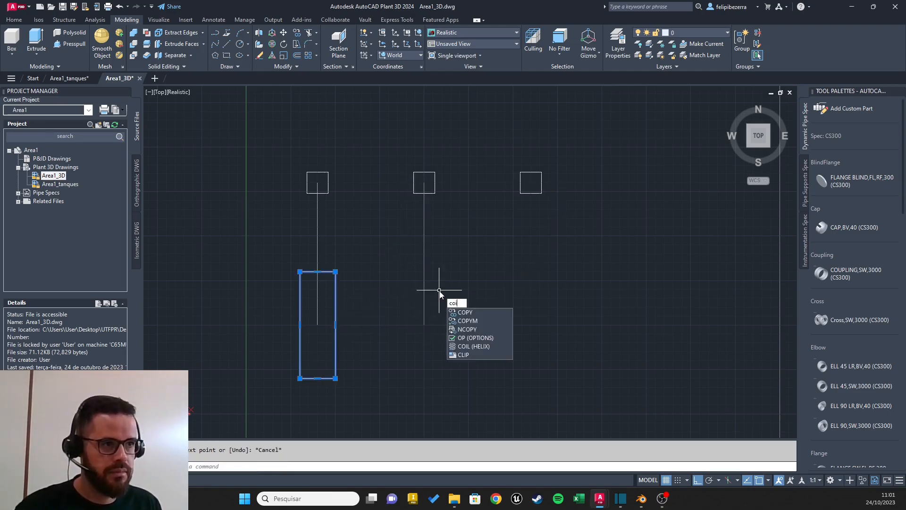
{"action": "key", "text": "BackSpace"}
{"action": "type", "text": "p"}
{"action": "key", "text": "Return"}
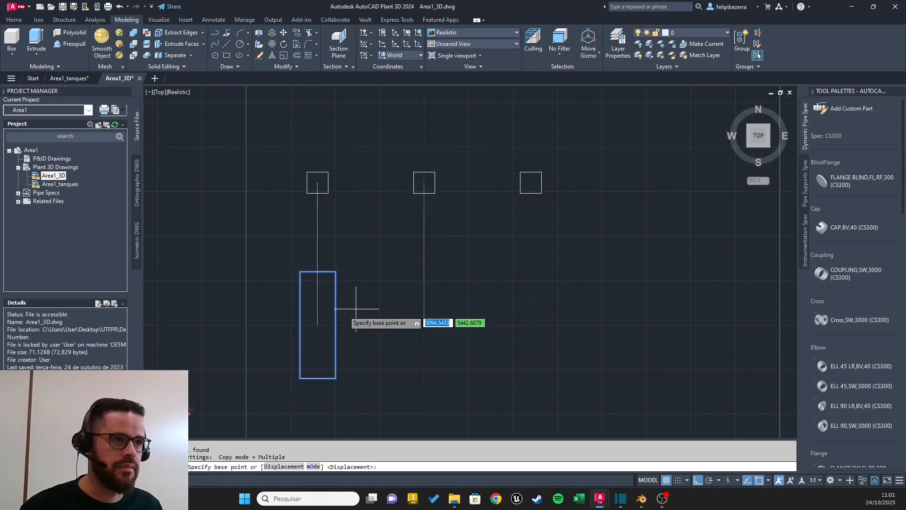
{"action": "left_click", "coordinate": [317, 324]}
{"action": "left_click", "coordinate": [425, 325]}
{"action": "key", "text": "Escape"}
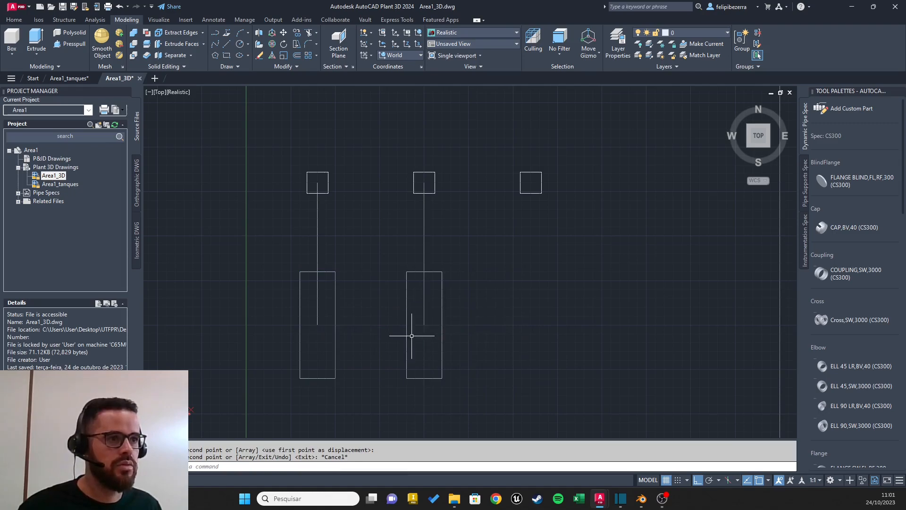
Step: Draw a vertical guide line 4000 long downward from the third square's centre
{"action": "left_click", "coordinate": [227, 44]}
{"action": "left_click", "coordinate": [531, 182]}
{"action": "type", "text": "400"}
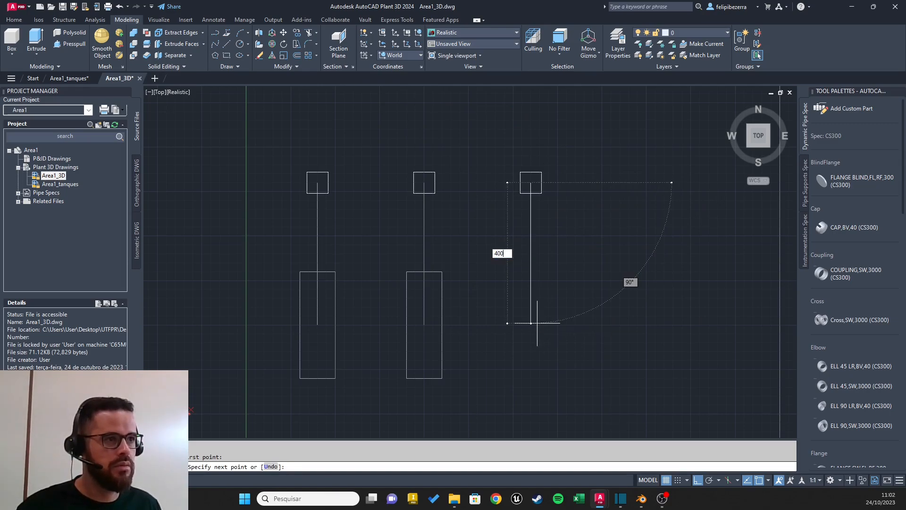
{"action": "type", "text": "0"}
{"action": "key", "text": "Return"}
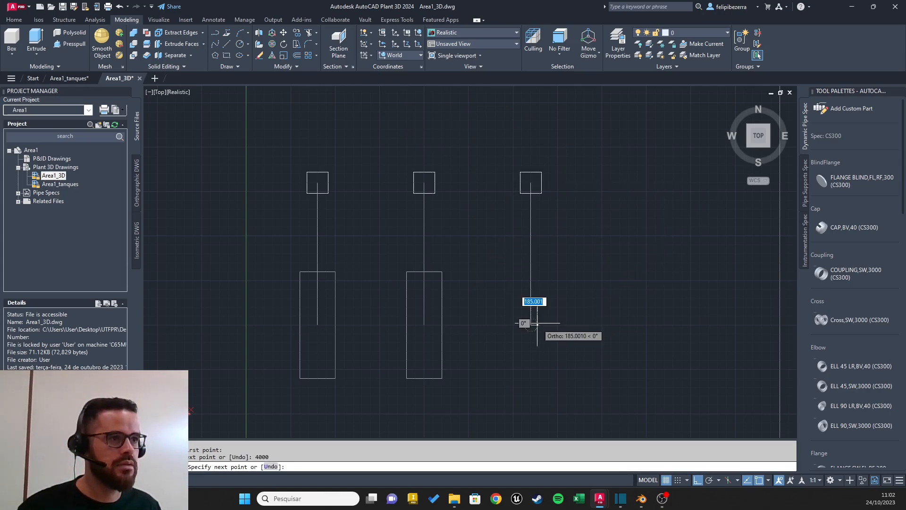
Step: Copy the second rectangle from the lower end of its guide line to the lower end of the third square's guide line
{"action": "key", "text": "Escape"}
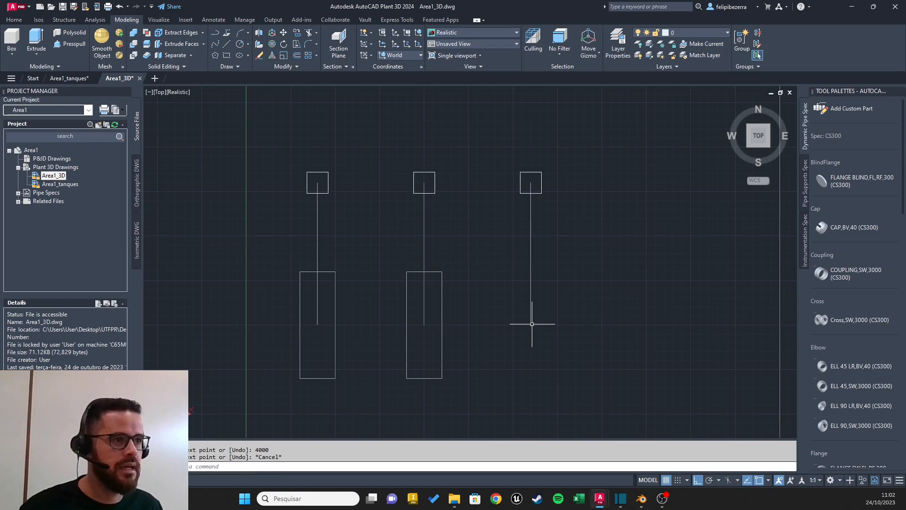
{"action": "left_click", "coordinate": [469, 259]}
{"action": "left_click", "coordinate": [429, 307]}
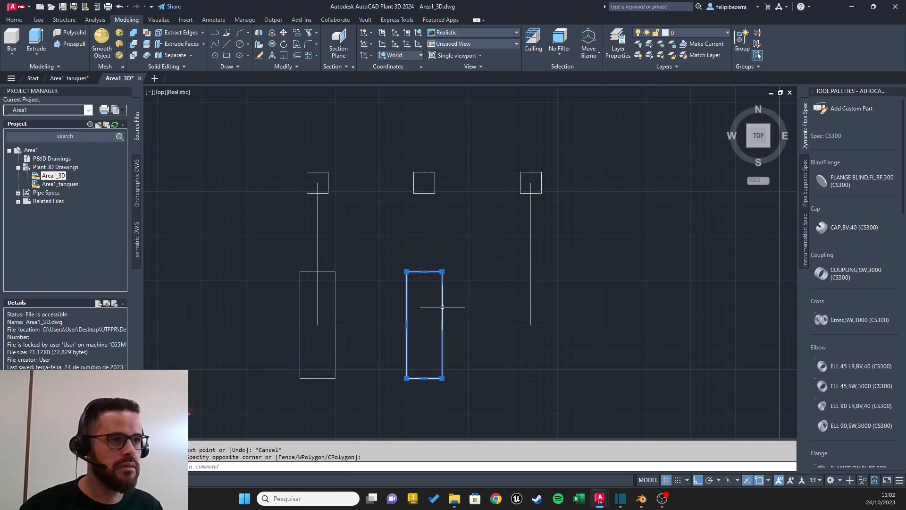
{"action": "type", "text": "cop"}
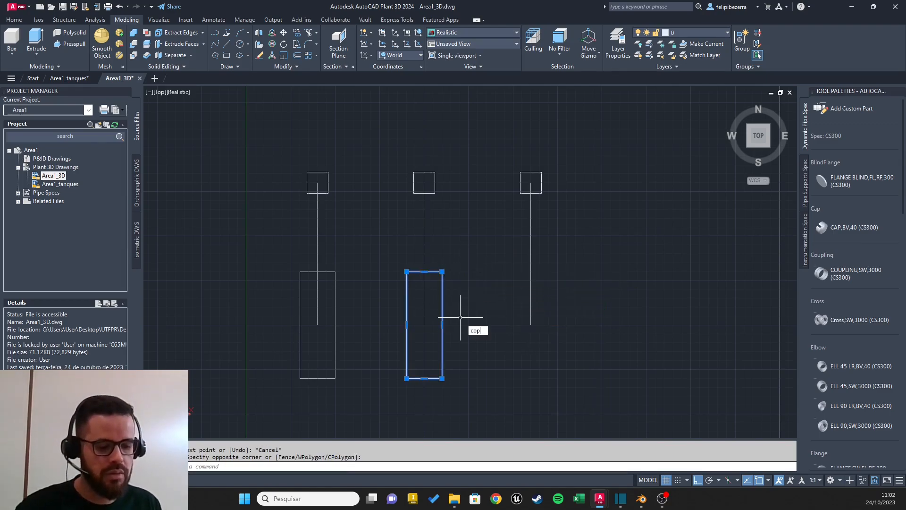
{"action": "key", "text": "Return"}
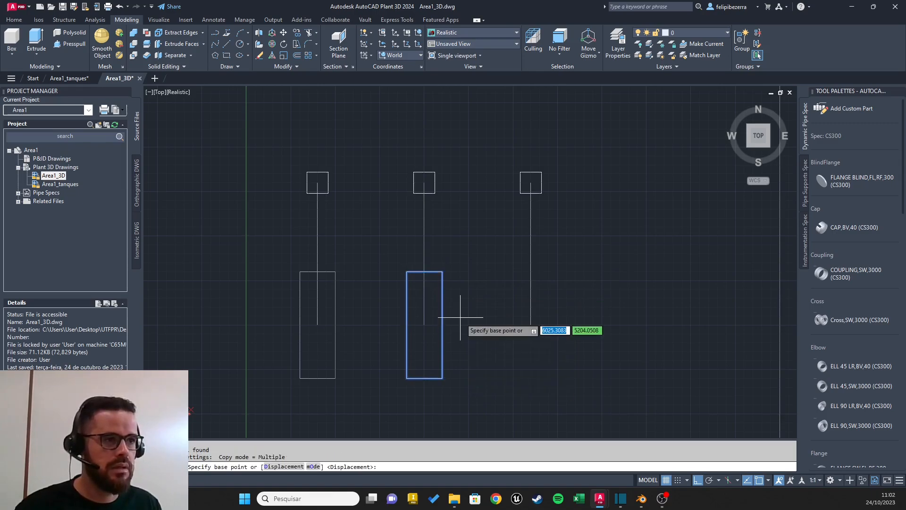
{"action": "left_click", "coordinate": [423, 325]}
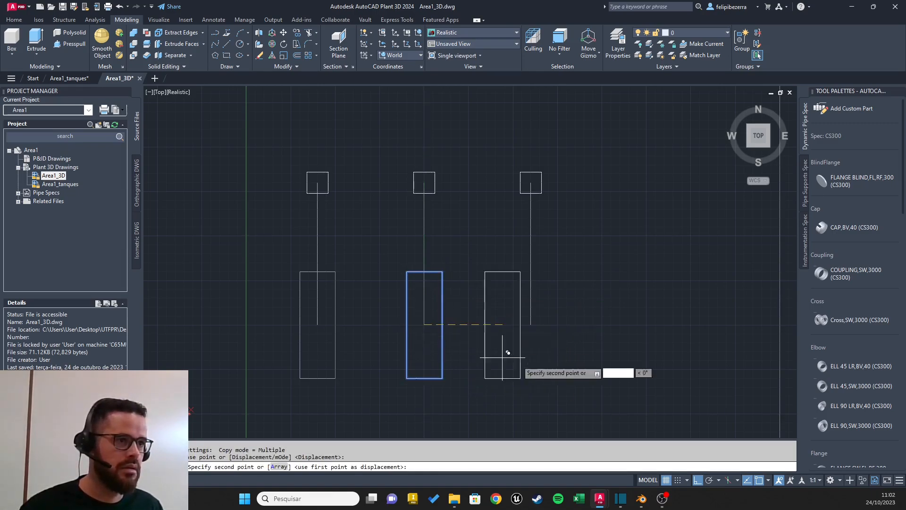
{"action": "left_click", "coordinate": [537, 319]}
{"action": "key", "text": "Escape"}
{"action": "key", "text": "Escape"}
Step: Delete the three vertical guide lines connecting the squares to the rectangles
{"action": "left_click", "coordinate": [574, 218]}
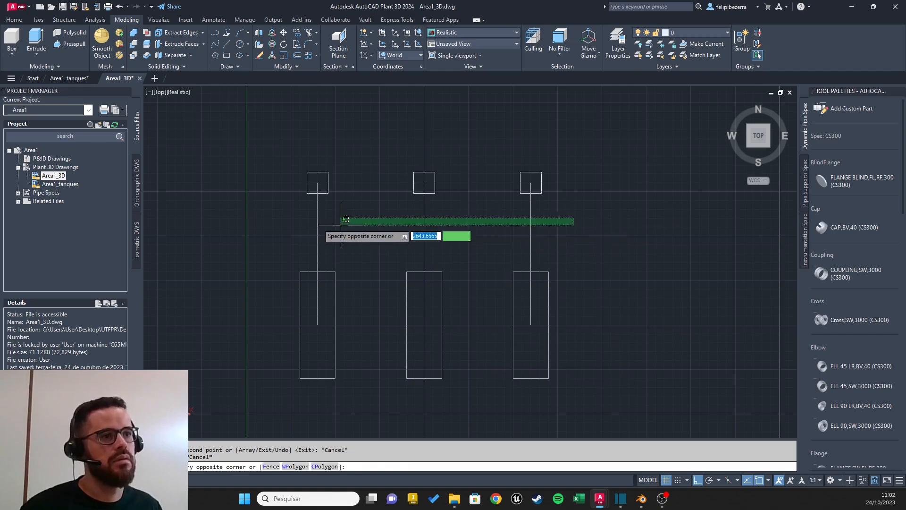
{"action": "left_click", "coordinate": [292, 226]}
{"action": "key", "text": "Delete"}
Step: Review the layout by highlighting the row of circles, the row of squares and the row of rectangles in turn
{"action": "scroll", "coordinate": [472, 200], "scroll_direction": "down", "scroll_amount": 3}
{"action": "middle_click_drag", "start_coordinate": [500, 183], "coordinate": [463, 219]}
{"action": "left_click", "coordinate": [512, 119]}
{"action": "left_click", "coordinate": [301, 206]}
{"action": "key", "text": "Escape"}
{"action": "left_click", "coordinate": [496, 207]}
{"action": "left_click", "coordinate": [321, 248]}
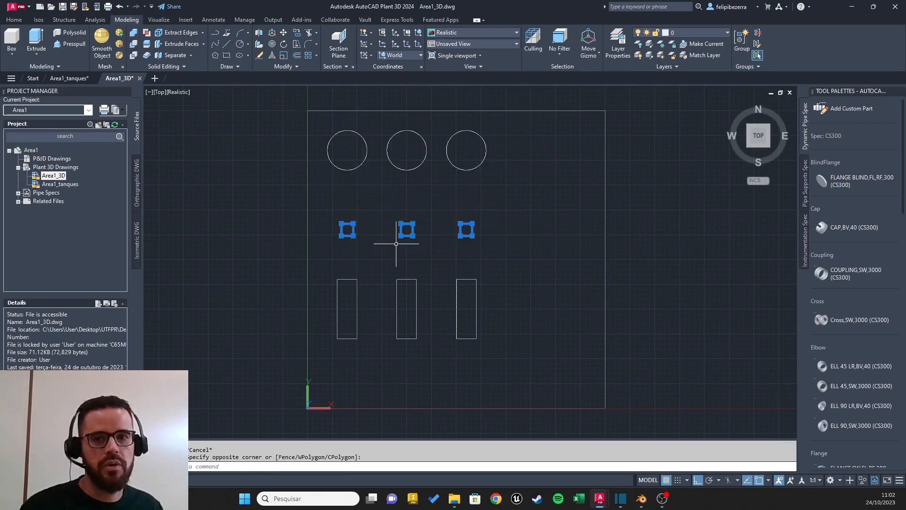
{"action": "key", "text": "Escape"}
{"action": "left_click", "coordinate": [517, 257]}
{"action": "left_click", "coordinate": [329, 344]}
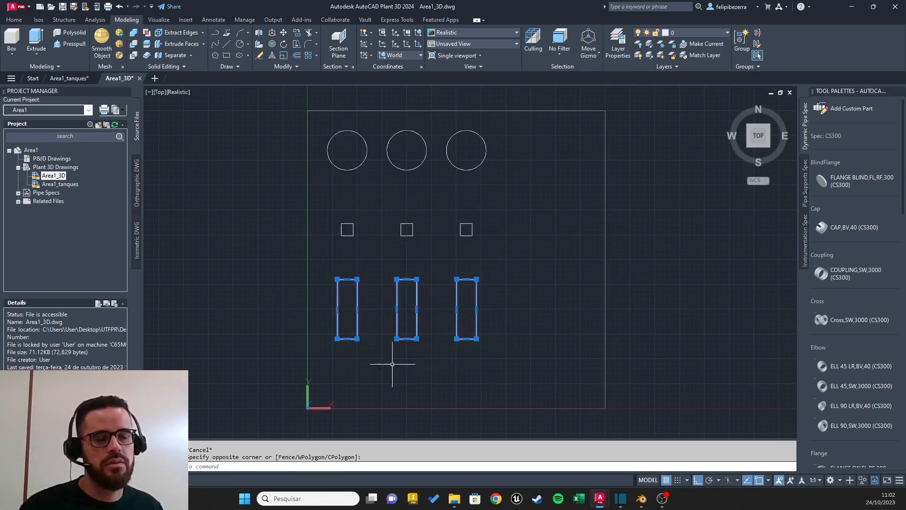
{"action": "key", "text": "Escape"}
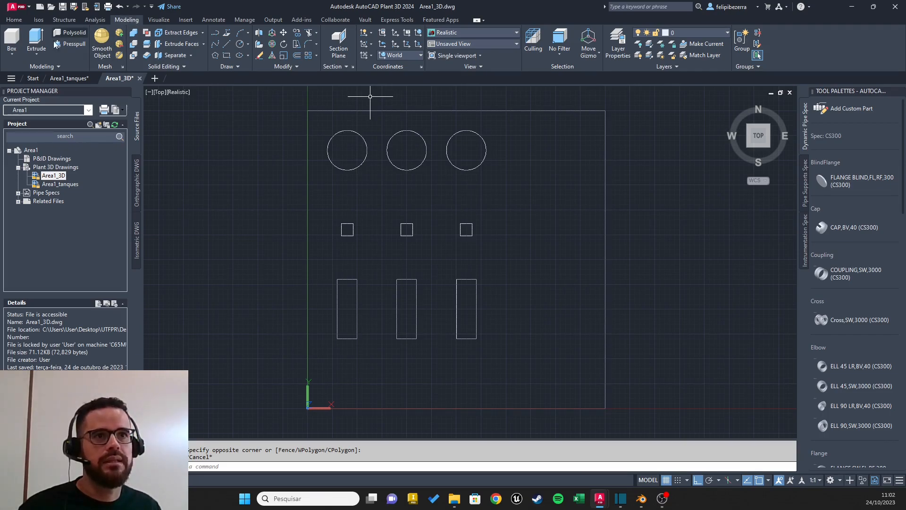
Step: Start creating an equipment model and choose Vertical Tank as its type
{"action": "left_click", "coordinate": [16, 21]}
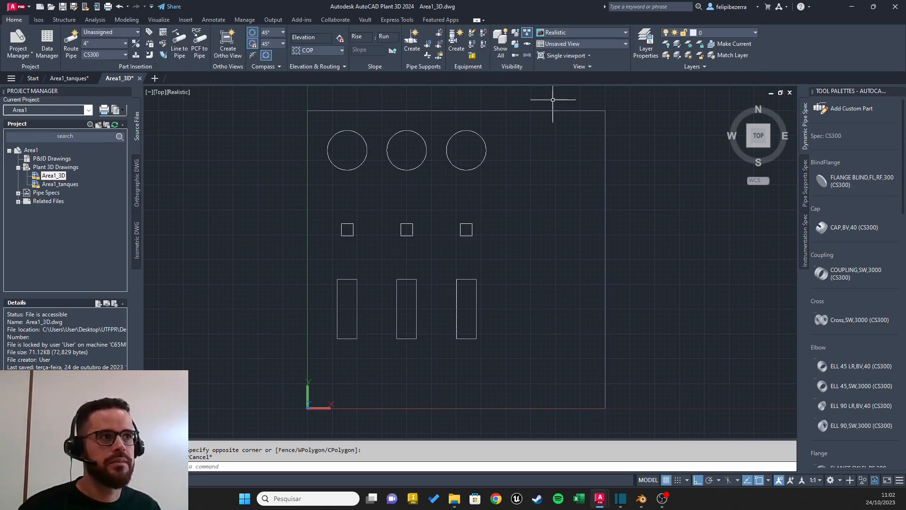
{"action": "scroll", "coordinate": [449, 231], "scroll_direction": "up", "scroll_amount": 5}
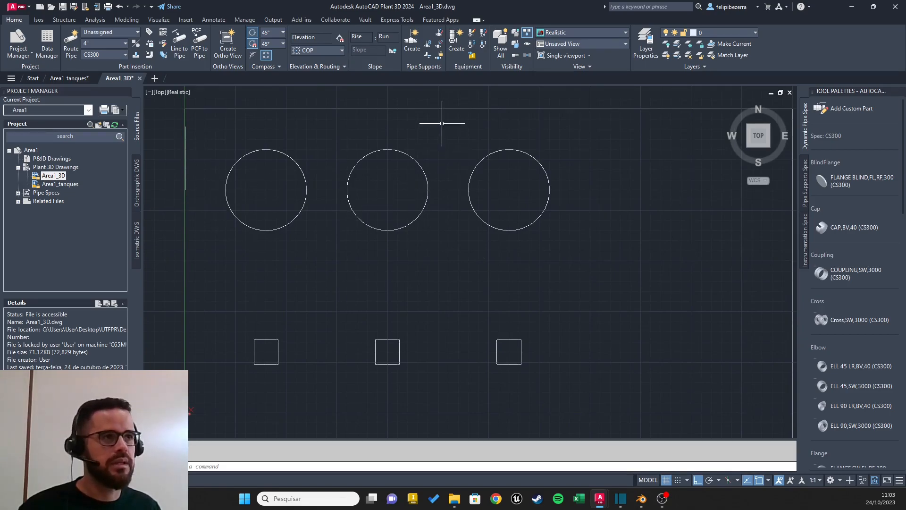
{"action": "left_click", "coordinate": [454, 41]}
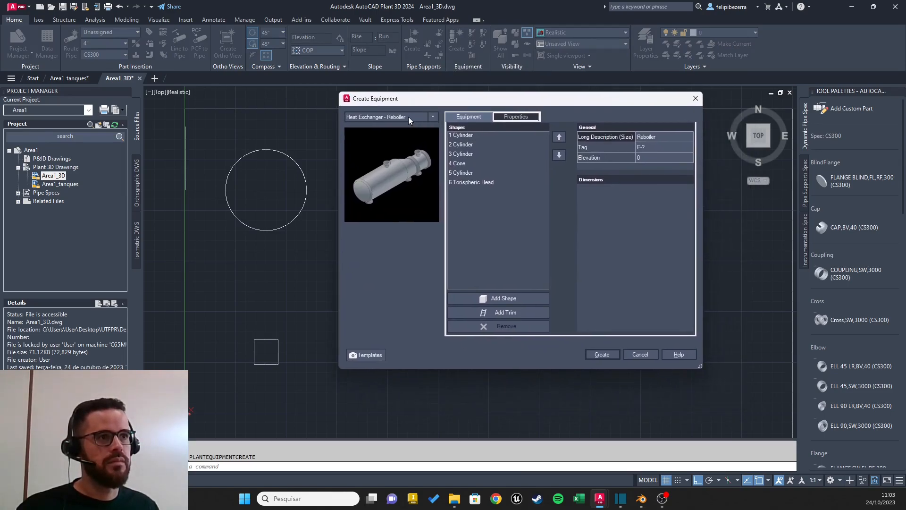
{"action": "left_click", "coordinate": [433, 117]}
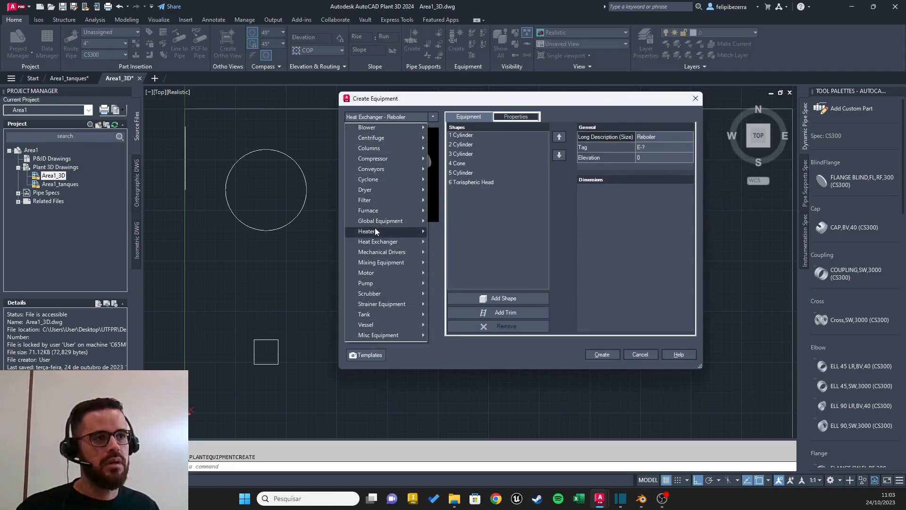
{"action": "mouse_move", "coordinate": [381, 211]}
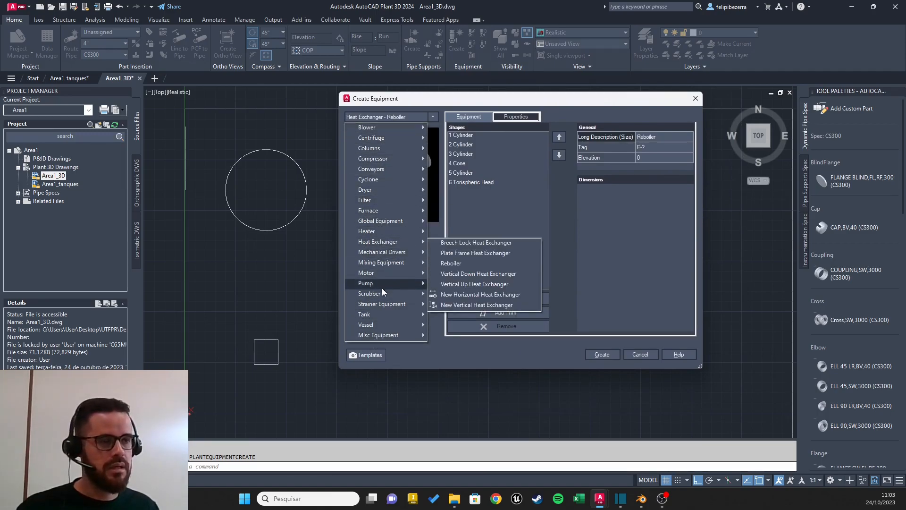
{"action": "mouse_move", "coordinate": [394, 284]}
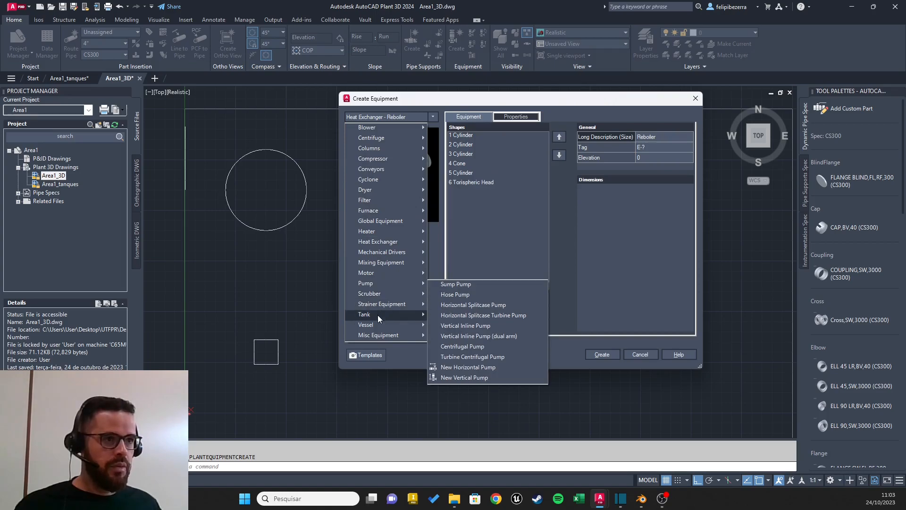
{"action": "mouse_move", "coordinate": [378, 316]}
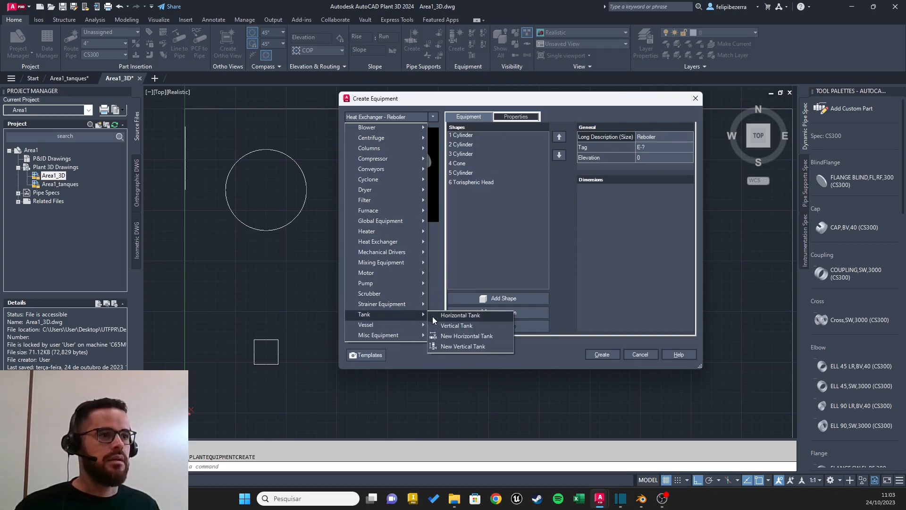
{"action": "left_click", "coordinate": [457, 326]}
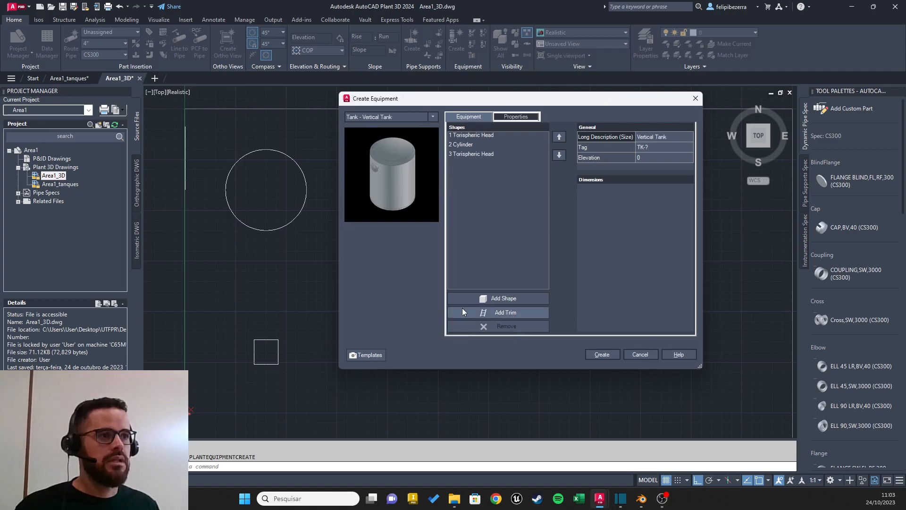
Step: Examine the dimensions and previews of the vertical tank's cylinder and two torispheric heads
{"action": "left_click", "coordinate": [474, 136]}
{"action": "left_click", "coordinate": [471, 145]}
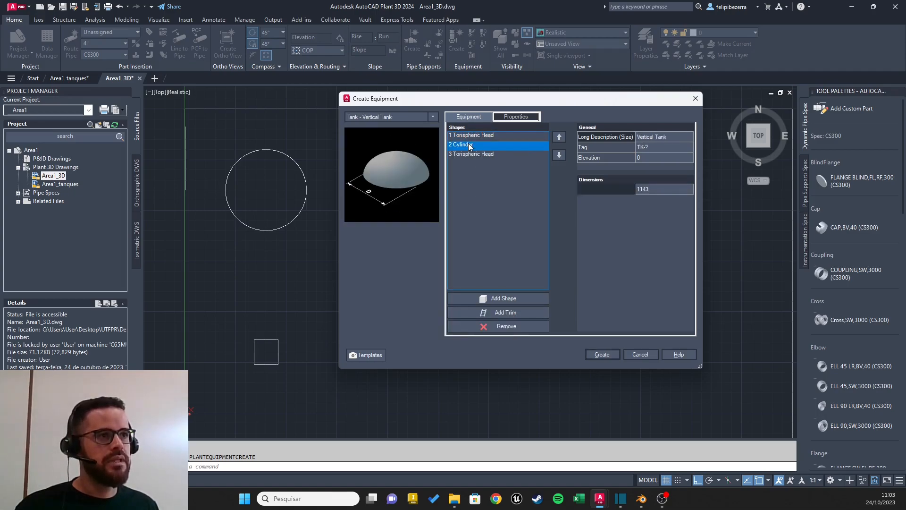
{"action": "left_click", "coordinate": [468, 155]}
{"action": "left_click", "coordinate": [476, 137]}
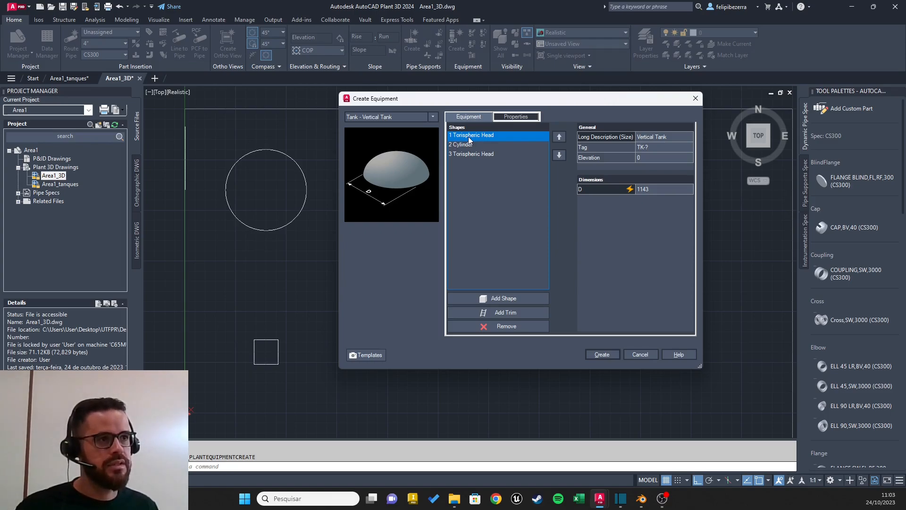
{"action": "left_click", "coordinate": [467, 146]}
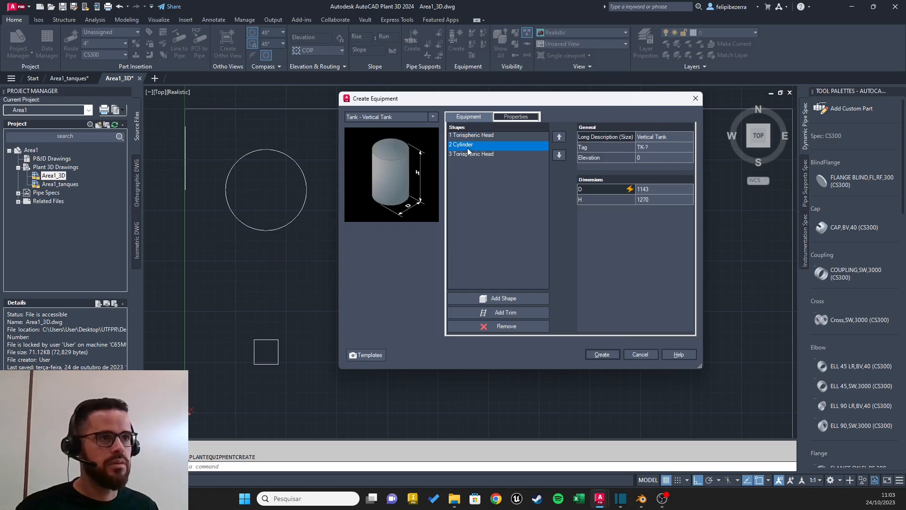
{"action": "left_click", "coordinate": [475, 155]}
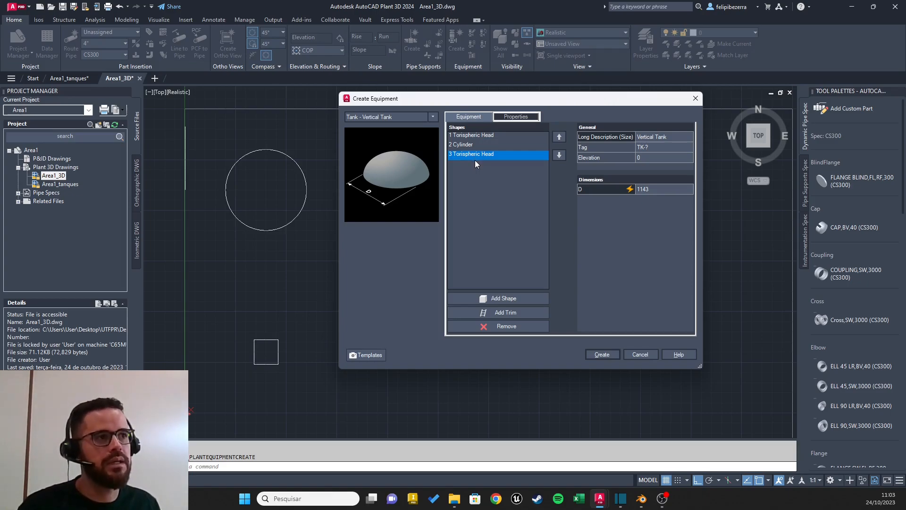
{"action": "left_click", "coordinate": [490, 137]}
{"action": "left_click", "coordinate": [486, 143]}
{"action": "left_click", "coordinate": [485, 155]}
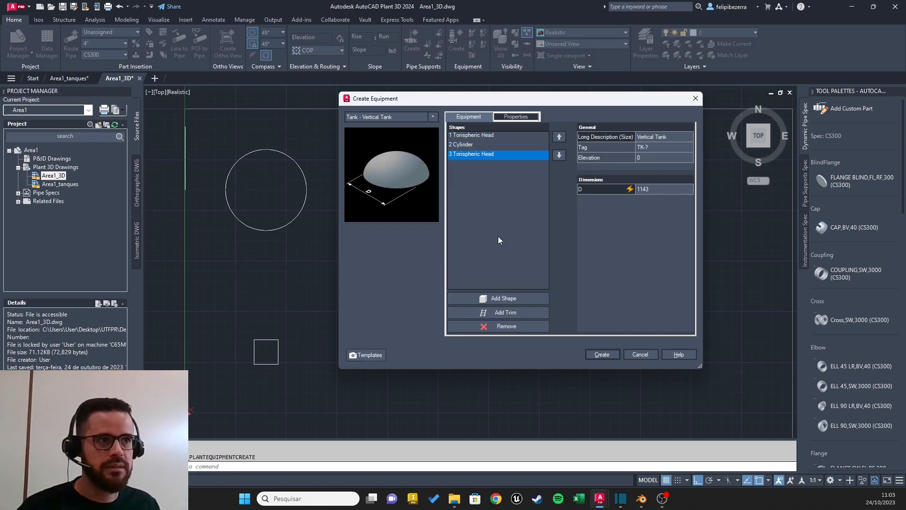
{"action": "left_click", "coordinate": [471, 144]}
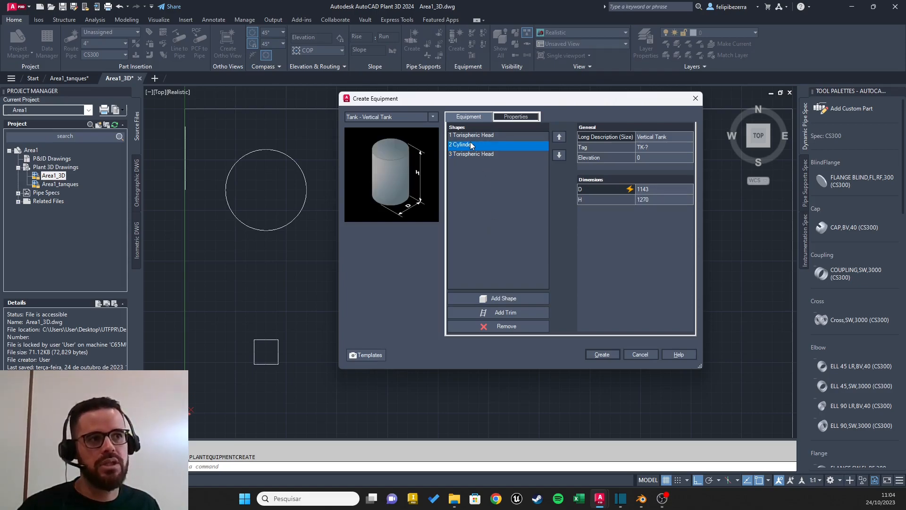
{"action": "left_click", "coordinate": [477, 135]}
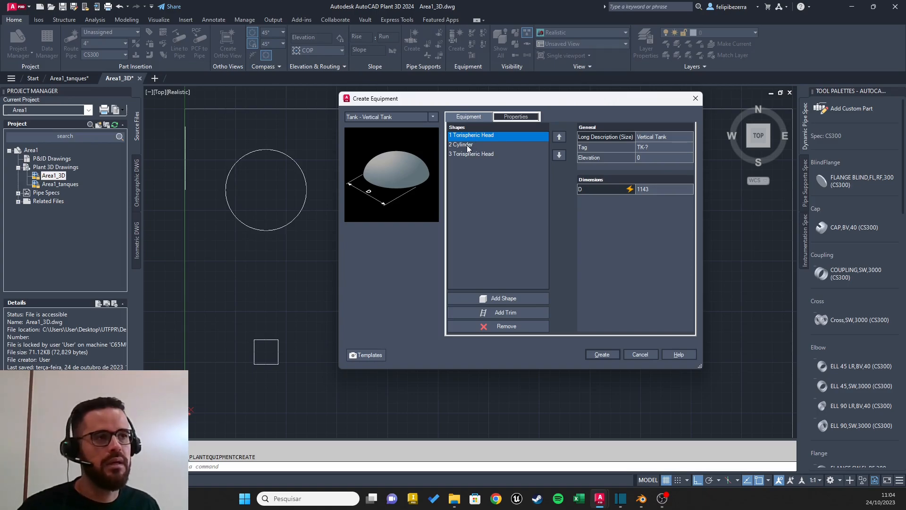
Step: Add a skirt trim to the tank's cylinder and set its skirt type to With Base Ring
{"action": "left_click", "coordinate": [466, 145]}
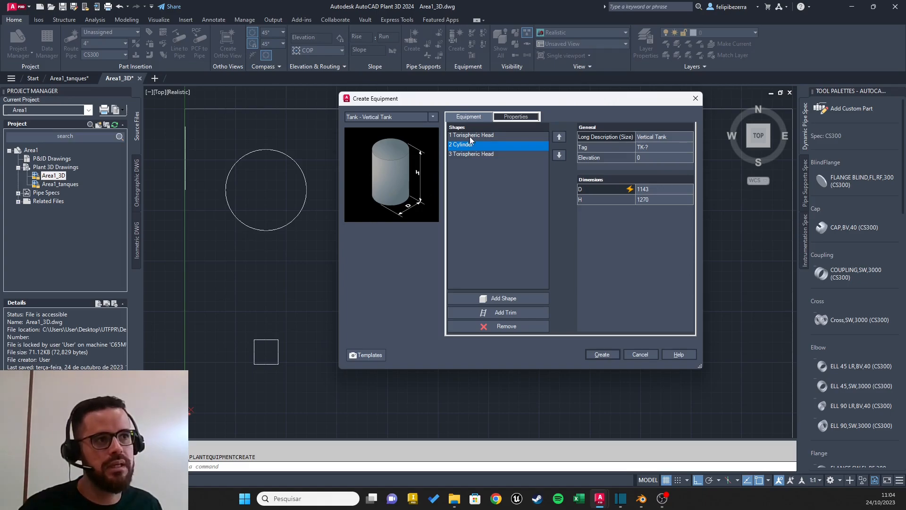
{"action": "left_click", "coordinate": [508, 312]}
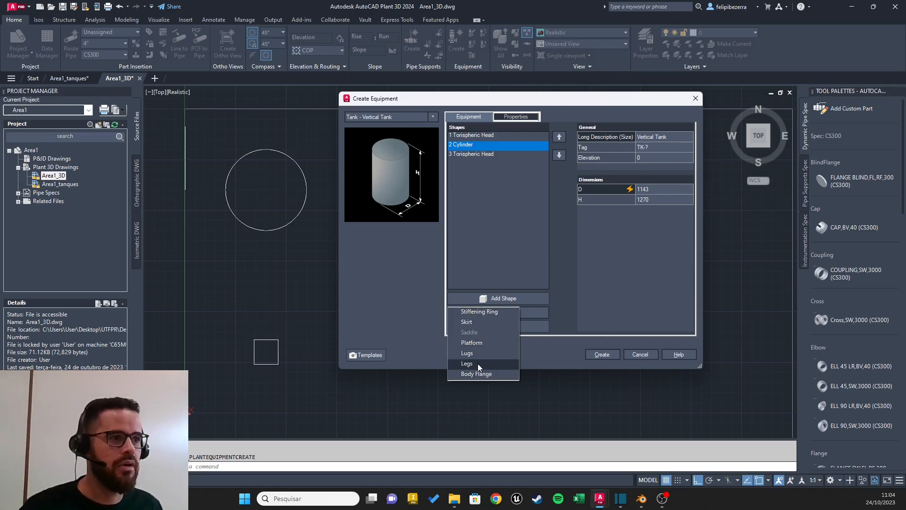
{"action": "left_click", "coordinate": [468, 323]}
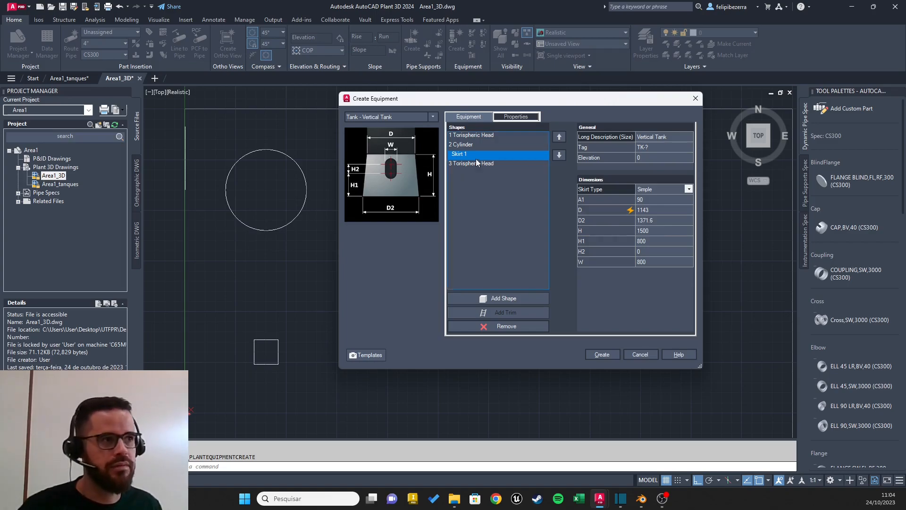
{"action": "left_click", "coordinate": [689, 189]}
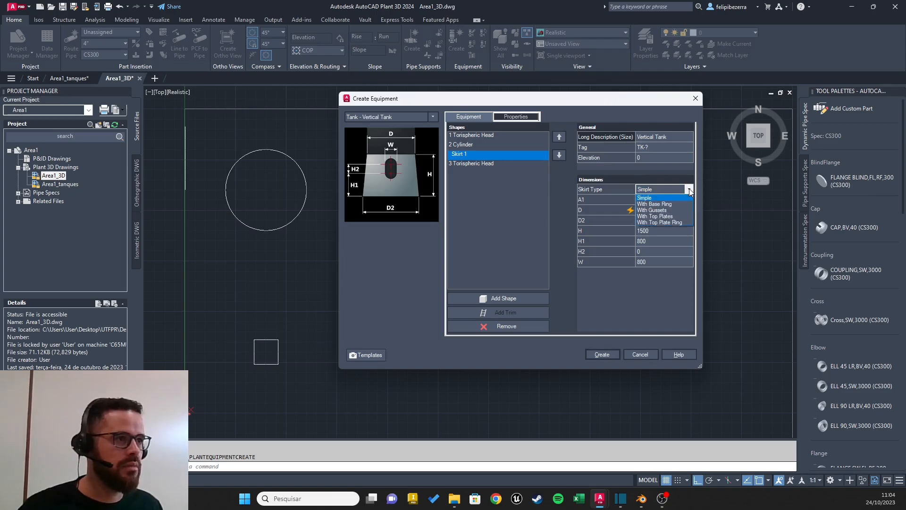
{"action": "left_click", "coordinate": [645, 204]}
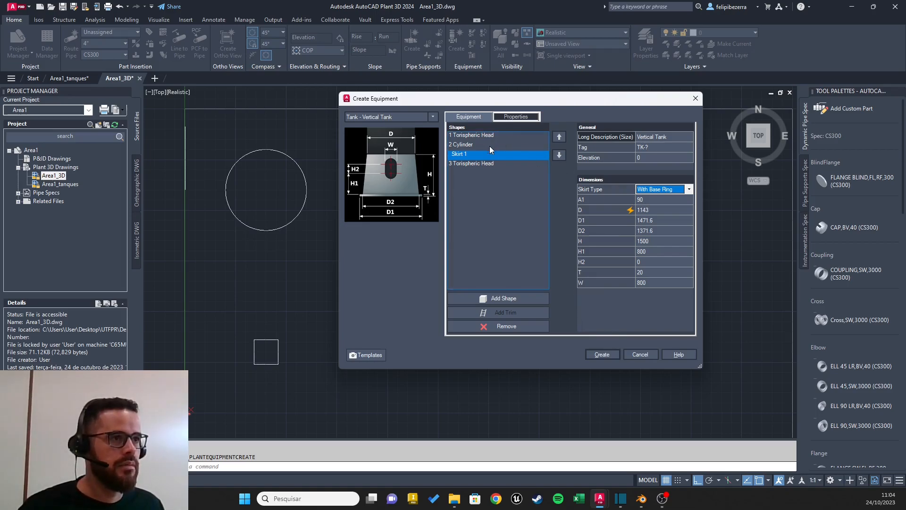
Step: Set the tank cylinder's diameter D to 2 and its height H to 3
{"action": "left_click", "coordinate": [470, 147]}
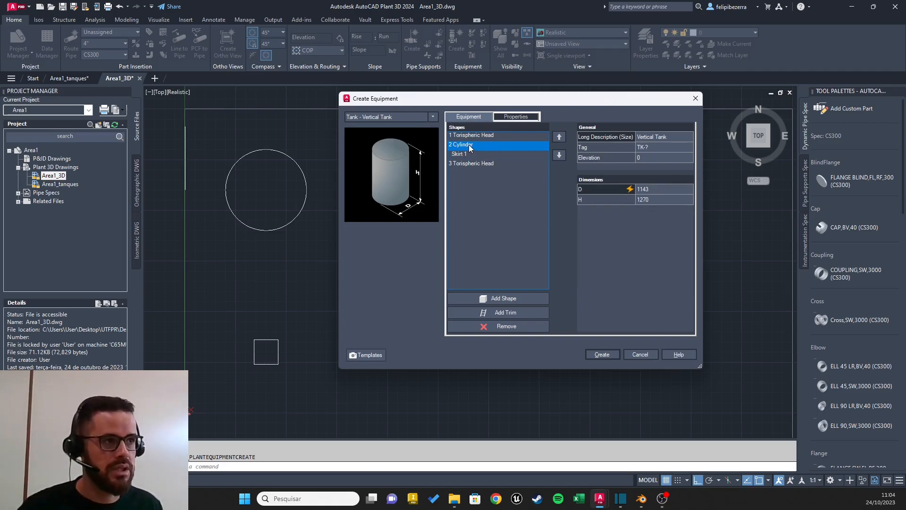
{"action": "left_click", "coordinate": [647, 189]}
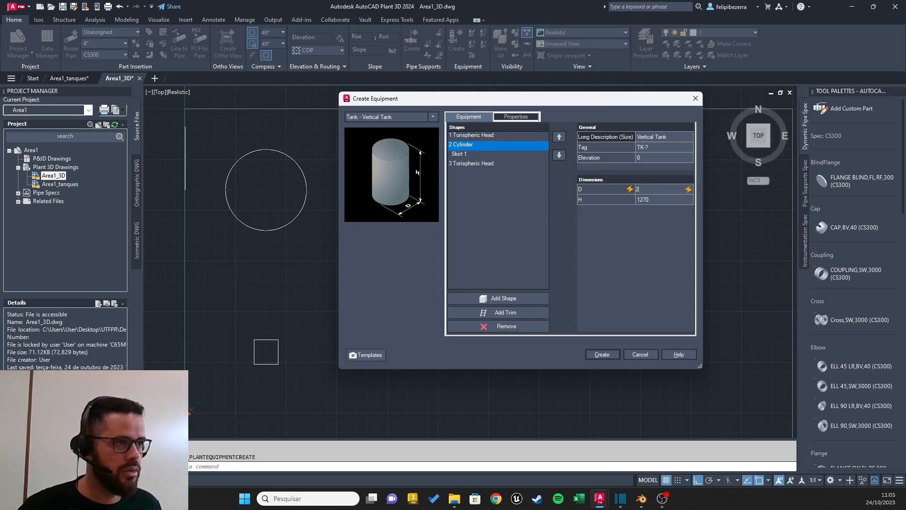
{"action": "left_click", "coordinate": [650, 199]}
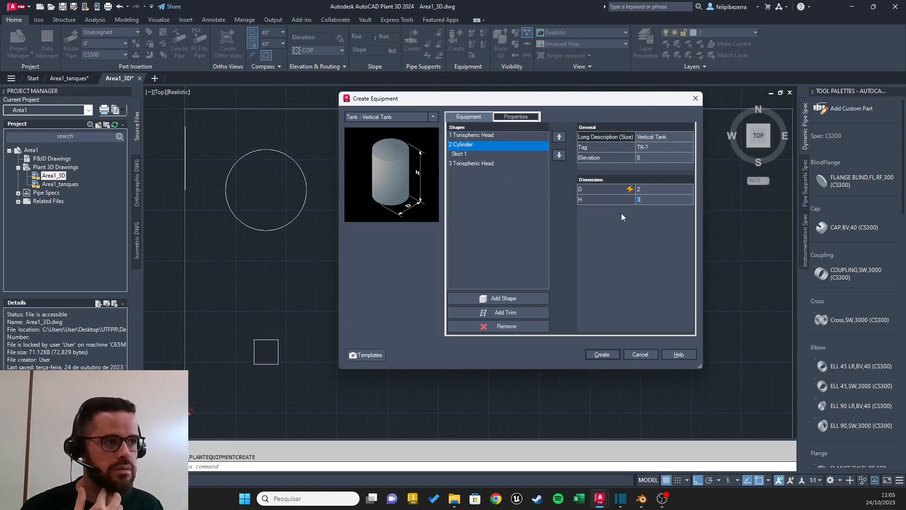
{"action": "left_click", "coordinate": [602, 354]}
{"action": "middle_click_drag", "start_coordinate": [344, 206], "coordinate": [403, 135], "text": "shift"}
{"action": "scroll", "coordinate": [340, 250], "scroll_direction": "up", "scroll_amount": 5}
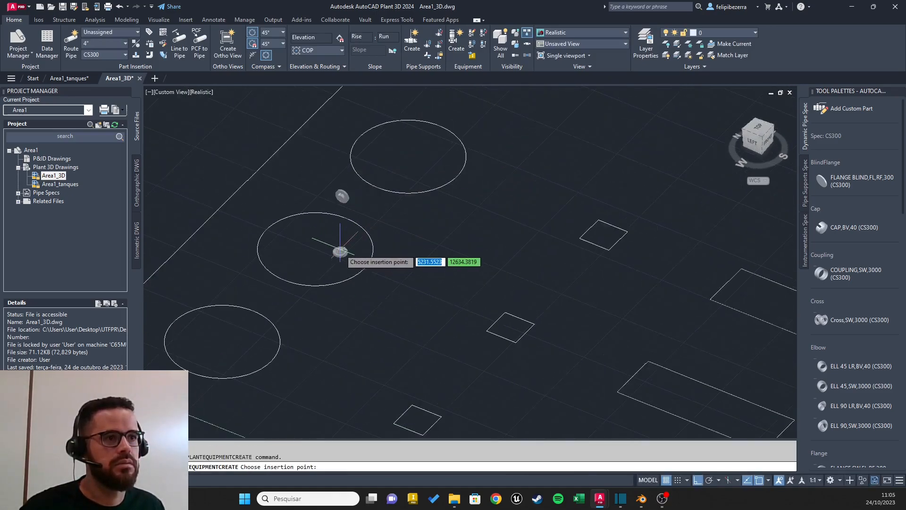
{"action": "scroll", "coordinate": [340, 248], "scroll_direction": "up", "scroll_amount": 2}
{"action": "middle_click_drag", "start_coordinate": [427, 212], "coordinate": [330, 203], "text": "shift"}
{"action": "scroll", "coordinate": [450, 159], "scroll_direction": "down", "scroll_amount": 12}
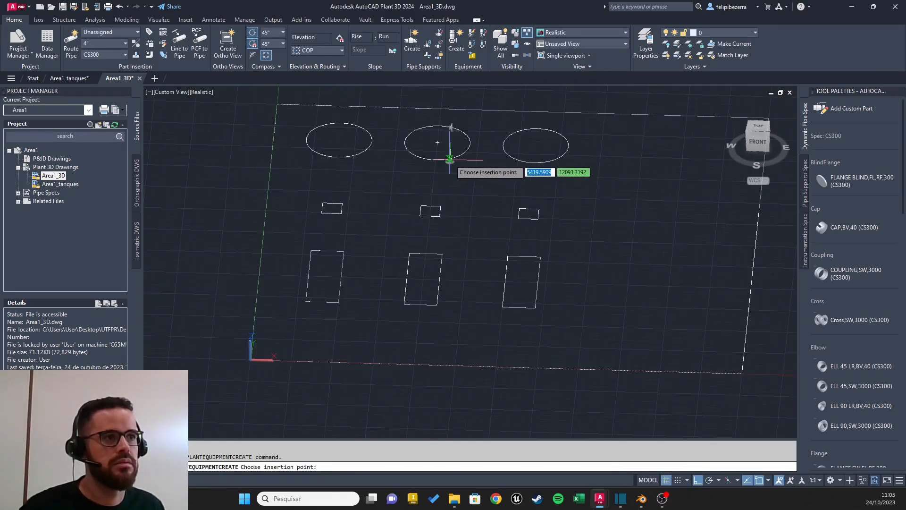
{"action": "middle_click_drag", "start_coordinate": [450, 159], "coordinate": [530, 162], "text": "shift"}
{"action": "scroll", "coordinate": [421, 169], "scroll_direction": "up", "scroll_amount": 8}
{"action": "middle_click_drag", "start_coordinate": [421, 170], "coordinate": [384, 212], "text": "shift"}
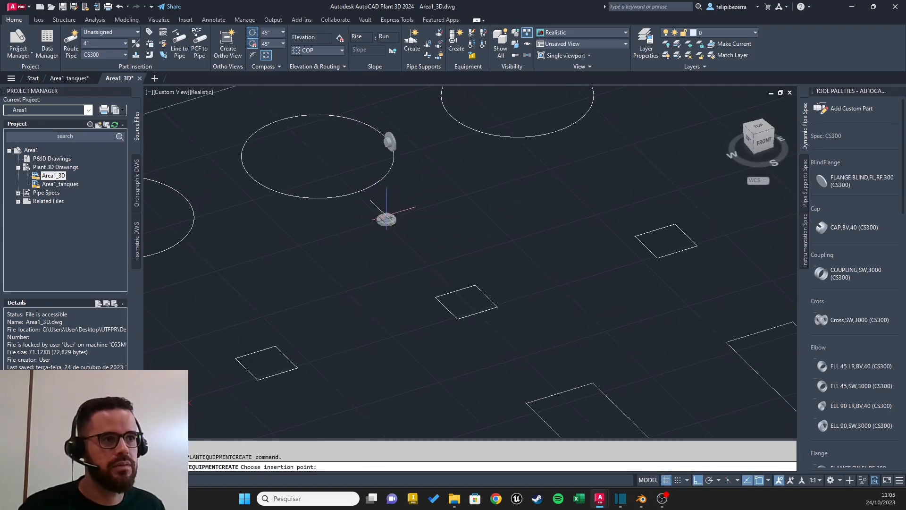
{"action": "key", "text": "Escape"}
Step: Reopen the vertical tank definition and set its cylinder's diameter D to 2000 and height H to 3000
{"action": "left_click", "coordinate": [455, 37]}
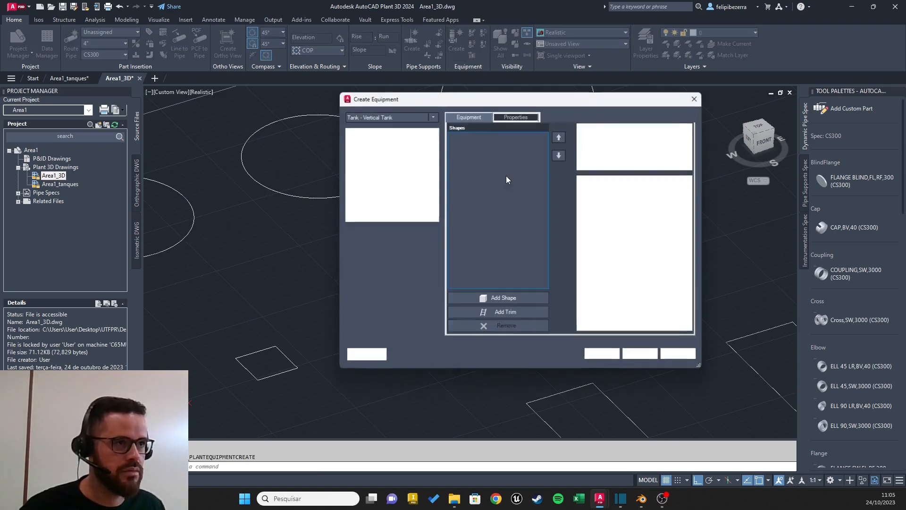
{"action": "left_click", "coordinate": [469, 146]}
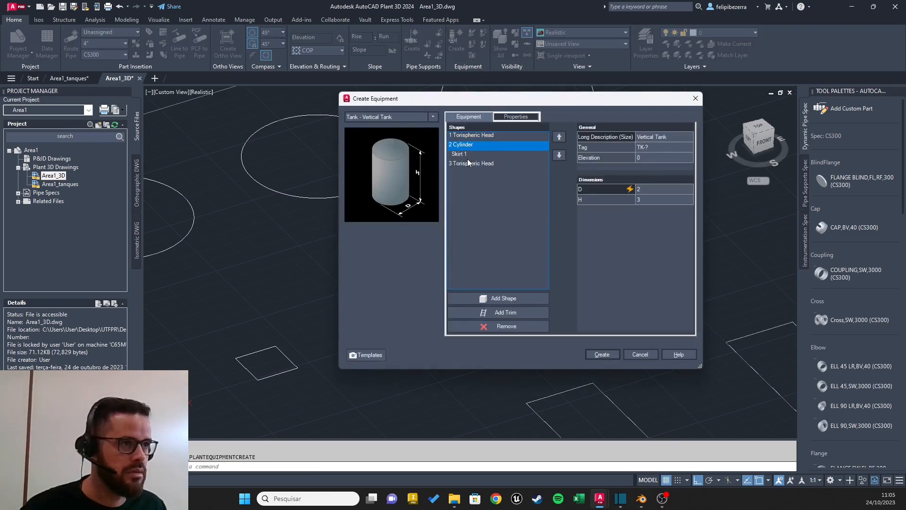
{"action": "left_click", "coordinate": [477, 136]}
{"action": "left_click", "coordinate": [474, 154]}
{"action": "left_click", "coordinate": [474, 145]}
{"action": "left_click", "coordinate": [474, 154]}
{"action": "left_click", "coordinate": [474, 147]}
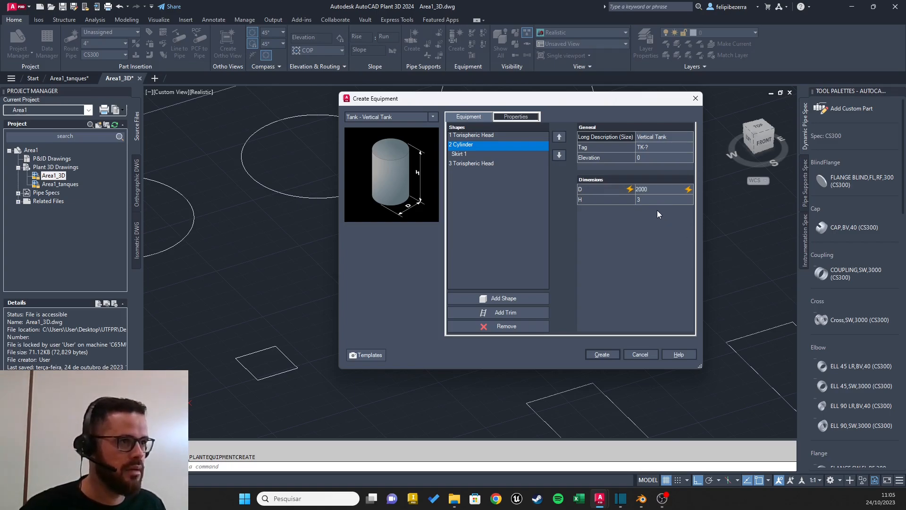
{"action": "left_click", "coordinate": [645, 200]}
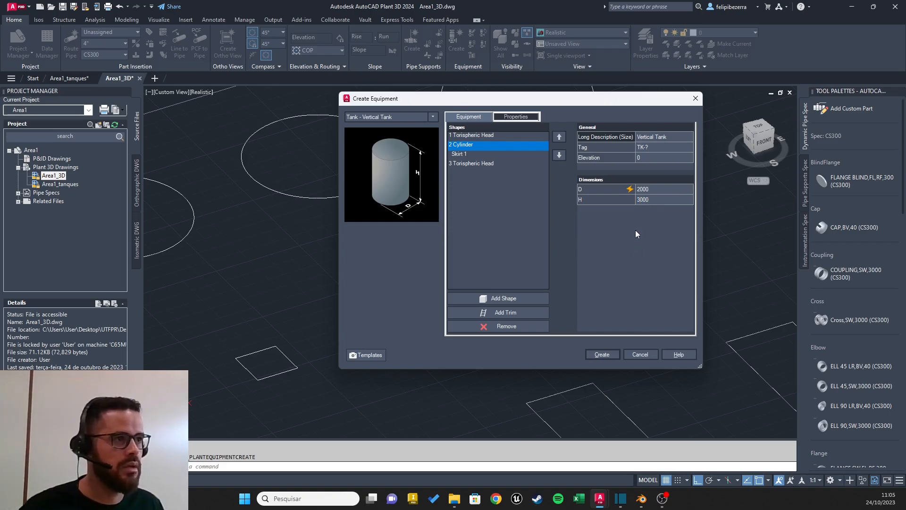
{"action": "left_click", "coordinate": [653, 197]}
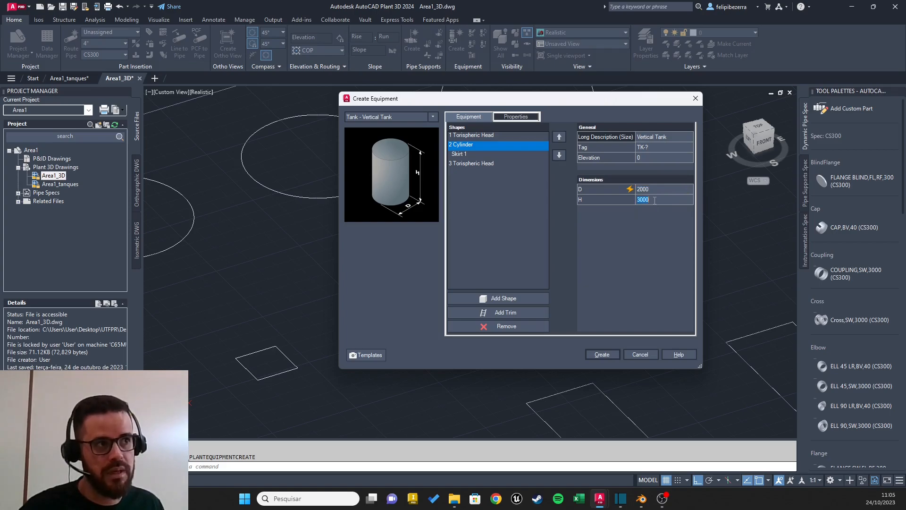
Step: Create the vertical tank and insert it at the center of the first circular base, rotated 90°
{"action": "left_click", "coordinate": [601, 354]}
{"action": "scroll", "coordinate": [397, 250], "scroll_direction": "down", "scroll_amount": 5}
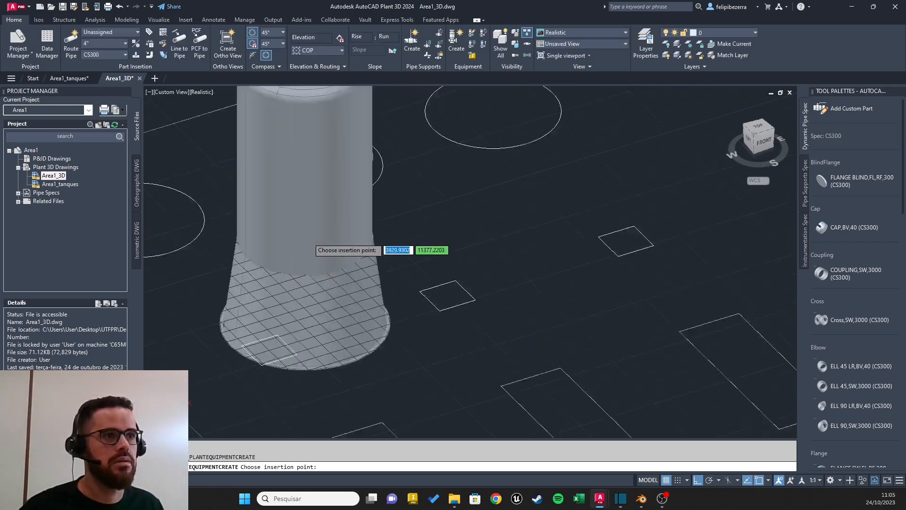
{"action": "scroll", "coordinate": [359, 264], "scroll_direction": "up", "scroll_amount": 5}
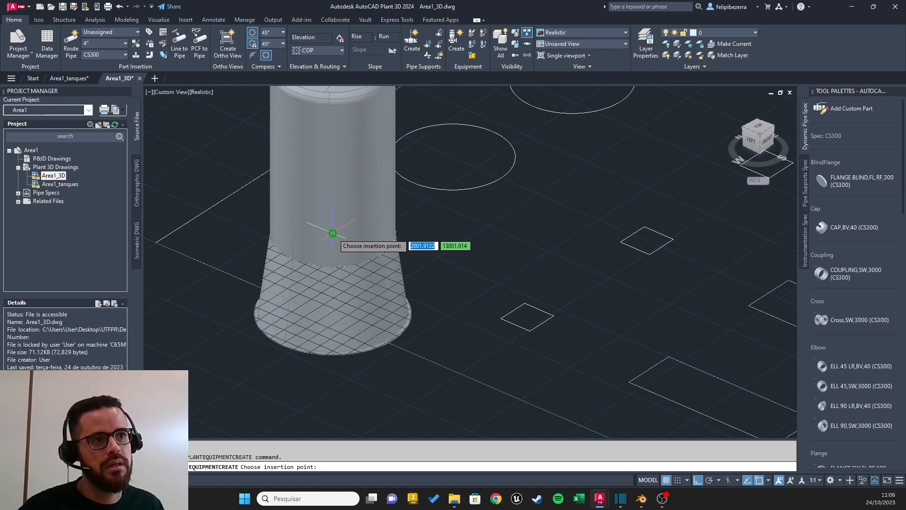
{"action": "scroll", "coordinate": [388, 240], "scroll_direction": "up", "scroll_amount": 5}
{"action": "scroll", "coordinate": [578, 184], "scroll_direction": "down", "scroll_amount": 6}
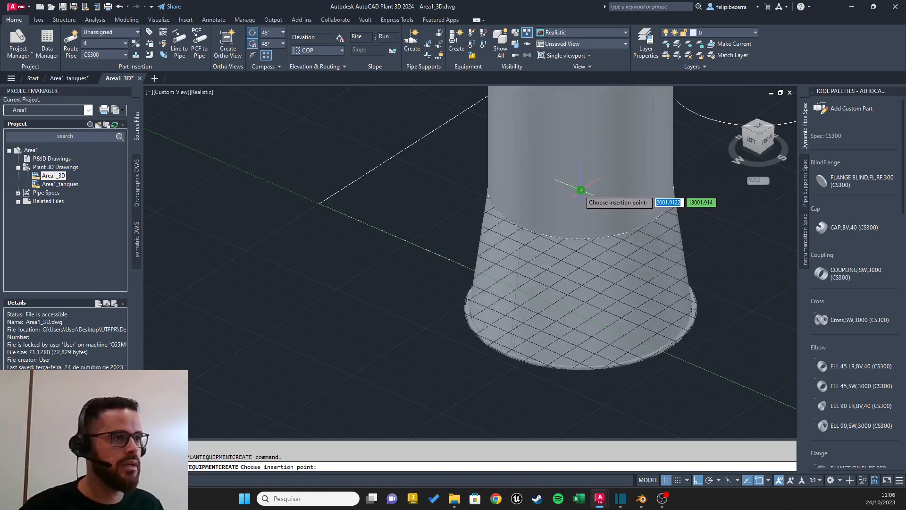
{"action": "left_click", "coordinate": [581, 190]}
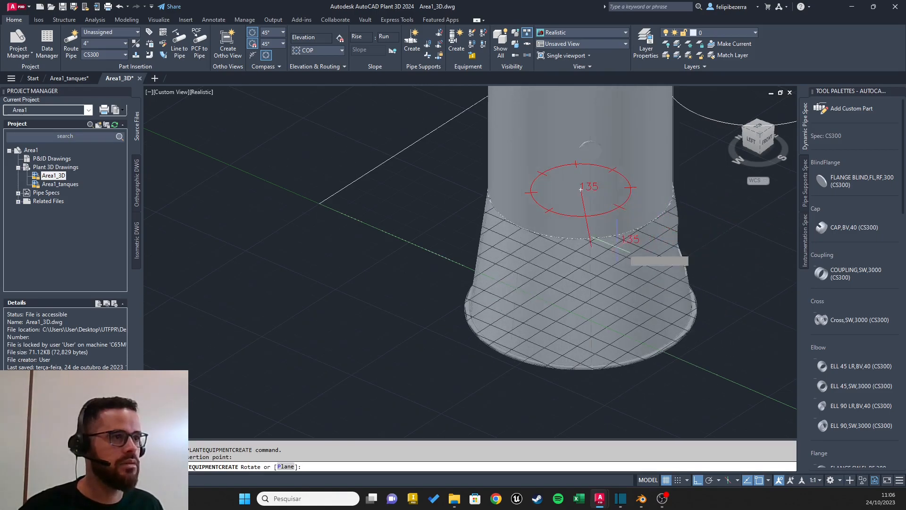
{"action": "middle_click_drag", "start_coordinate": [629, 248], "coordinate": [411, 265]}
{"action": "scroll", "coordinate": [485, 277], "scroll_direction": "up", "scroll_amount": 8}
{"action": "scroll", "coordinate": [485, 276], "scroll_direction": "down", "scroll_amount": 12}
{"action": "middle_click_drag", "start_coordinate": [552, 261], "coordinate": [503, 290], "text": "shift"}
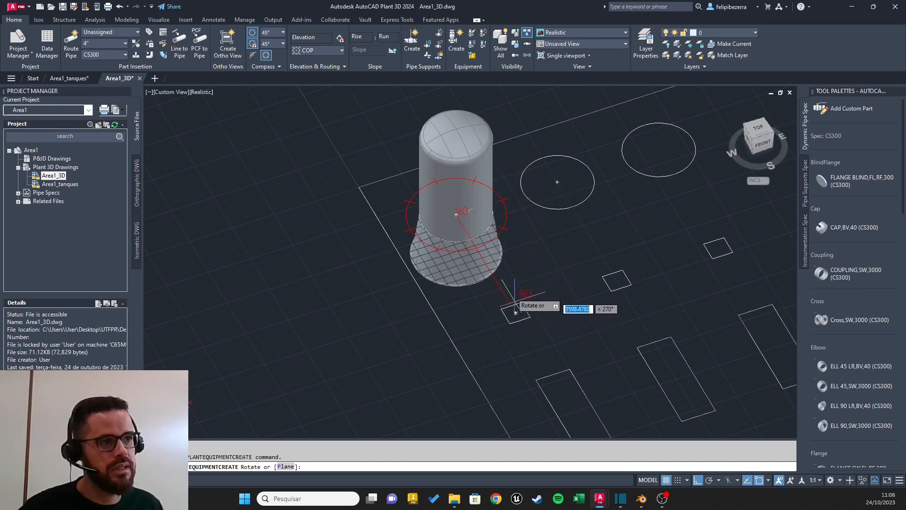
{"action": "left_click", "coordinate": [503, 297]}
Step: Examine the placed tank from below and from the Left view to check its skirt's height relative to the layout plane
{"action": "middle_click_drag", "start_coordinate": [505, 297], "coordinate": [483, 221], "text": "shift"}
{"action": "scroll", "coordinate": [561, 192], "scroll_direction": "up", "scroll_amount": 3}
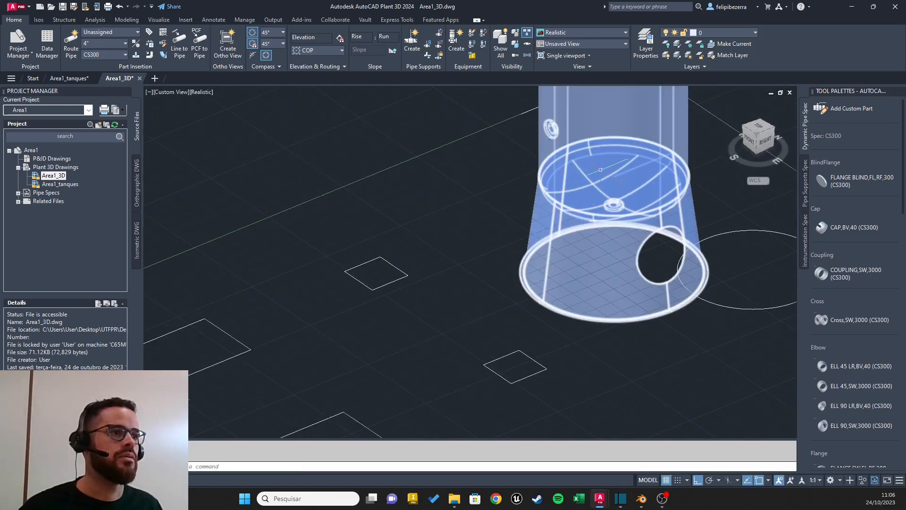
{"action": "middle_click_drag", "start_coordinate": [502, 272], "coordinate": [701, 234], "text": "shift"}
{"action": "scroll", "coordinate": [500, 285], "scroll_direction": "up", "scroll_amount": 3}
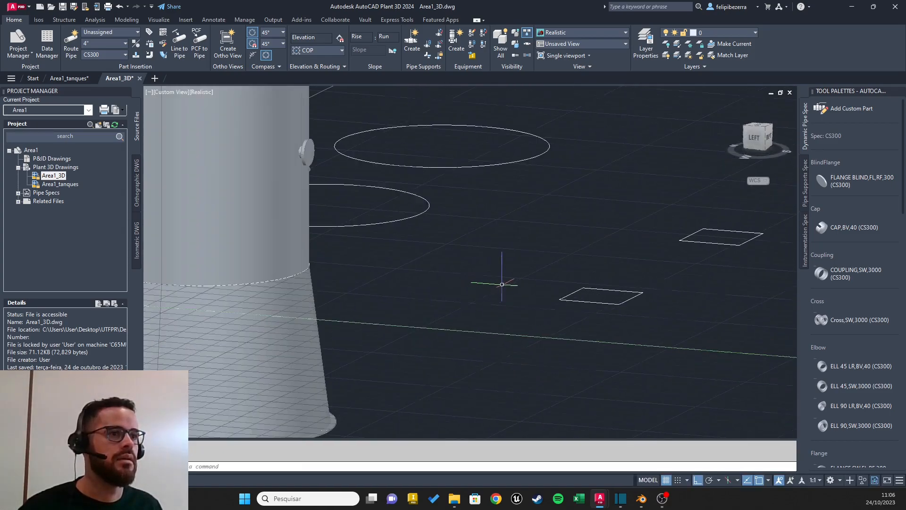
{"action": "scroll", "coordinate": [500, 285], "scroll_direction": "down", "scroll_amount": 4}
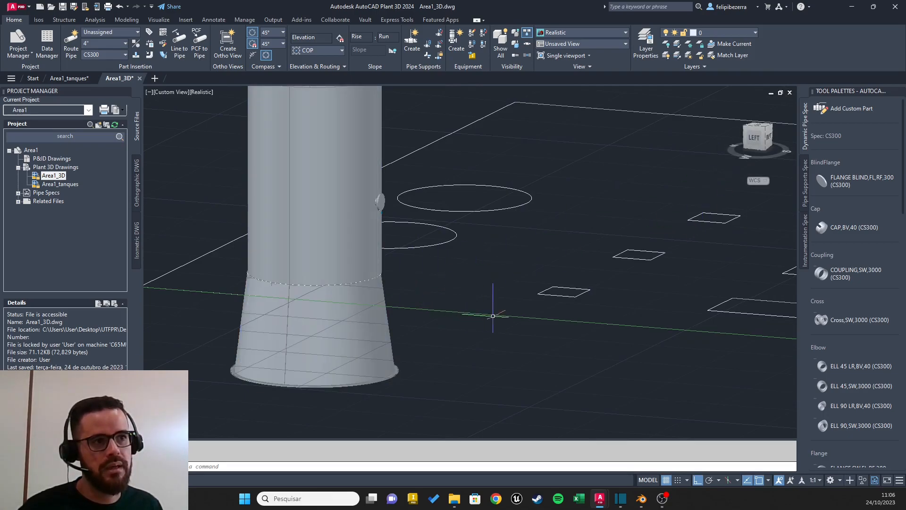
{"action": "left_click", "coordinate": [755, 132]}
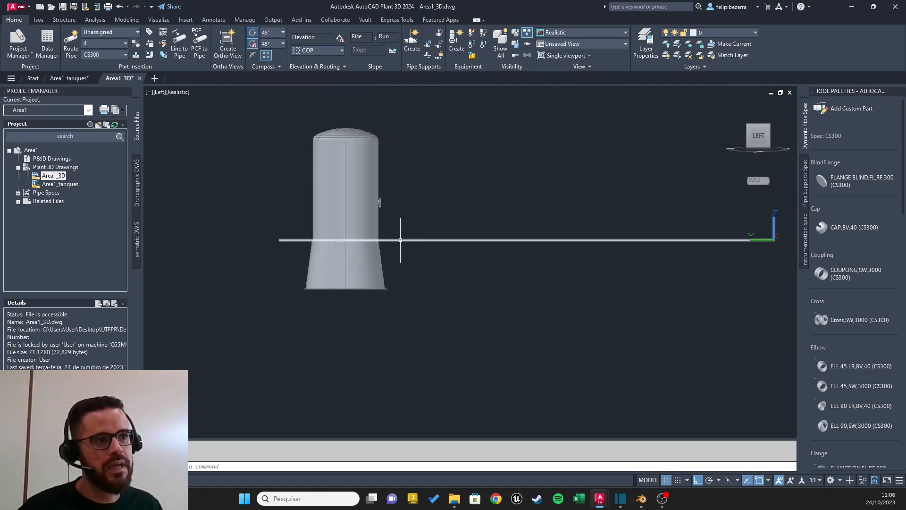
{"action": "left_click", "coordinate": [769, 127]}
{"action": "scroll", "coordinate": [354, 302], "scroll_direction": "up", "scroll_amount": 6}
{"action": "middle_click_drag", "start_coordinate": [373, 208], "coordinate": [483, 257]}
{"action": "scroll", "coordinate": [469, 305], "scroll_direction": "up", "scroll_amount": 2}
{"action": "middle_click_drag", "start_coordinate": [512, 289], "coordinate": [524, 245], "text": "shift"}
Step: Move the tank from the center of its skirt's base ring to the center of the circular base on the layout plane
{"action": "key", "text": "Return"}
{"action": "key", "text": "Escape"}
{"action": "key", "text": "Escape"}
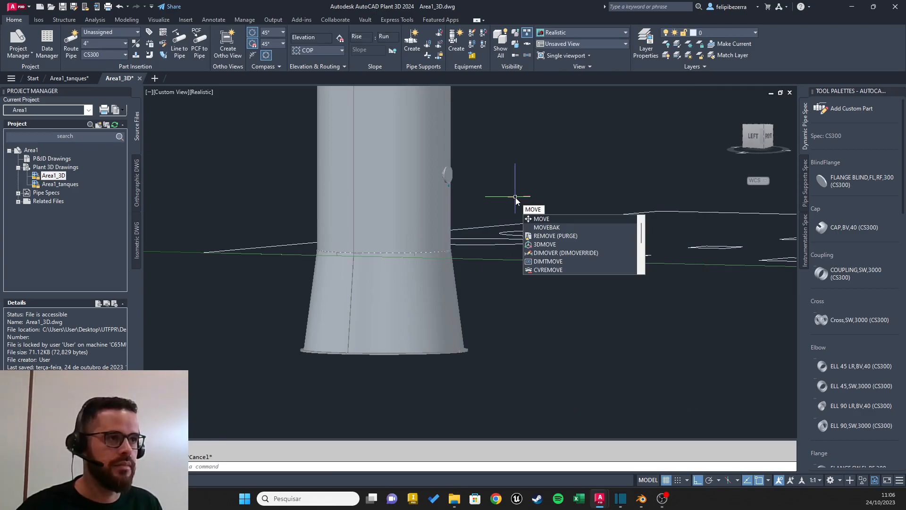
{"action": "key", "text": "Return"}
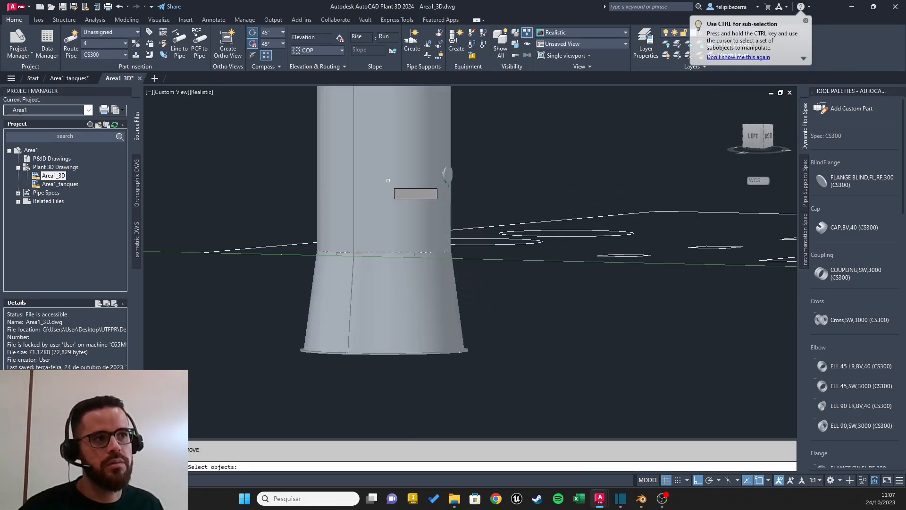
{"action": "left_click", "coordinate": [383, 180]}
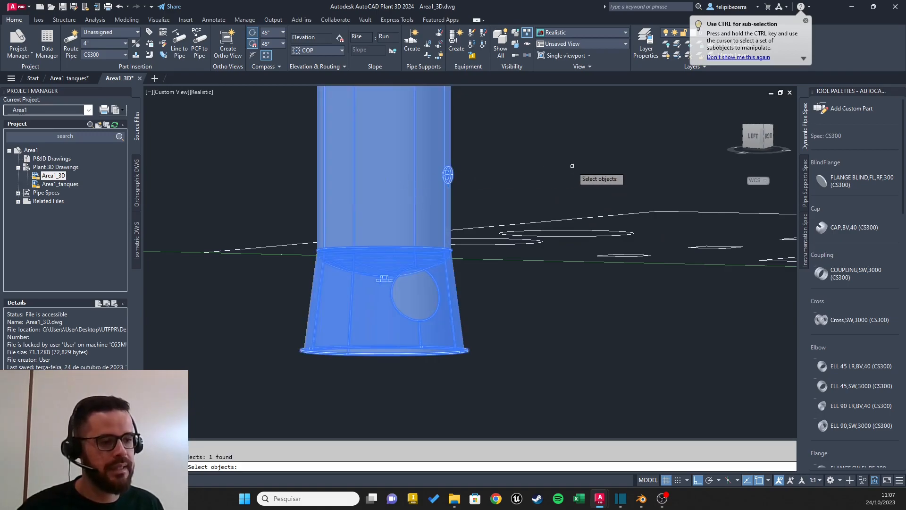
{"action": "key", "text": "Return"}
{"action": "middle_click_drag", "start_coordinate": [508, 325], "coordinate": [542, 297], "text": "shift"}
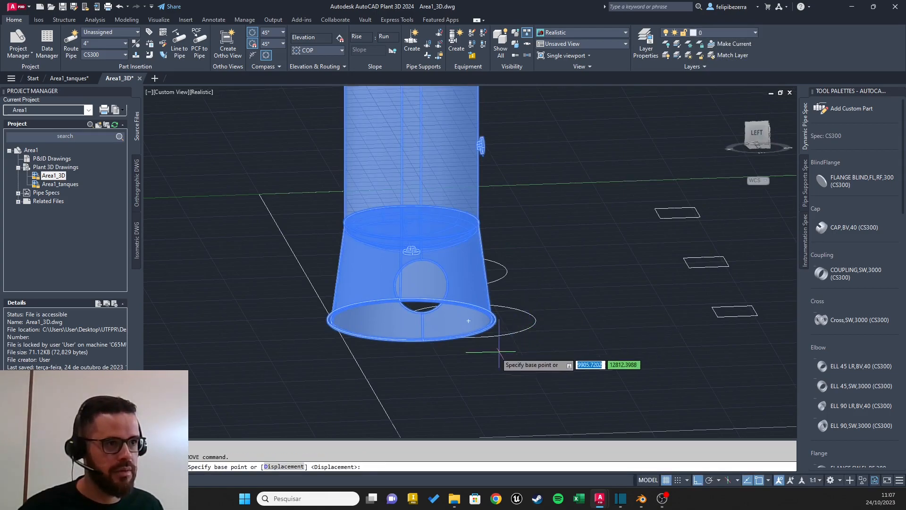
{"action": "scroll", "coordinate": [468, 320], "scroll_direction": "up", "scroll_amount": 5}
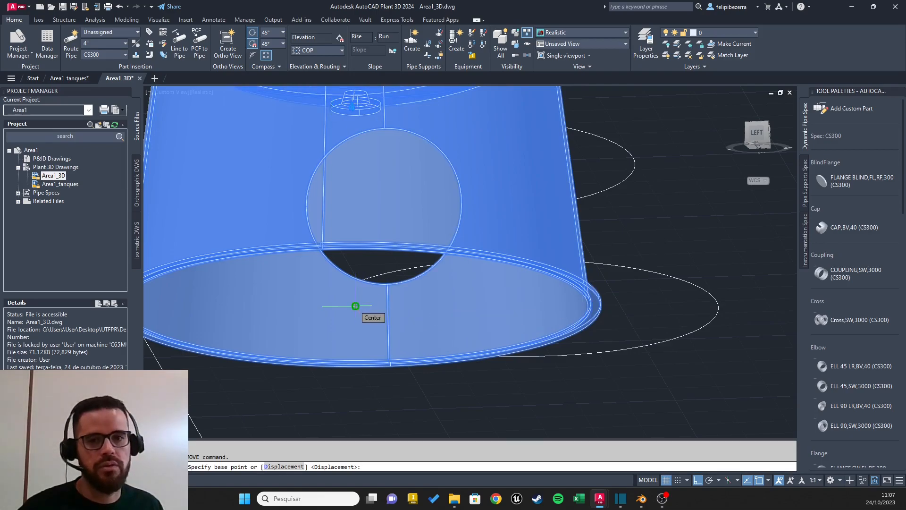
{"action": "left_click", "coordinate": [356, 306]}
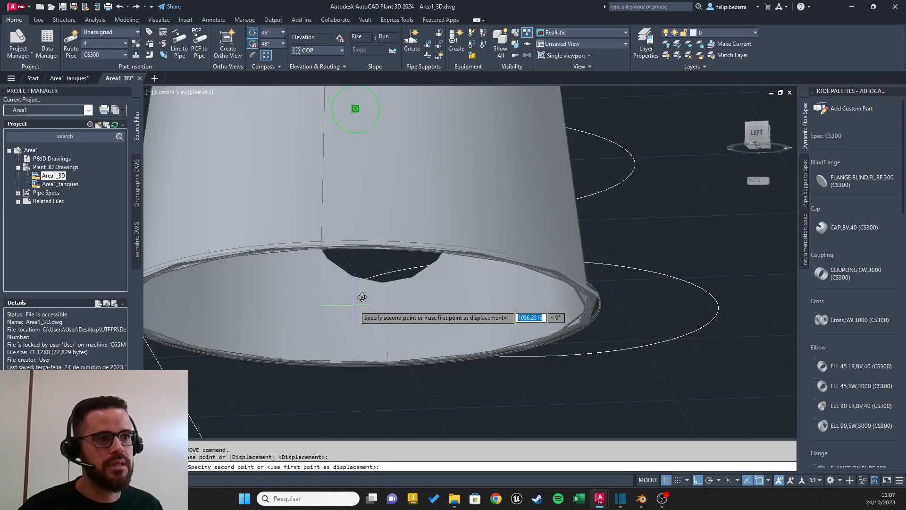
{"action": "left_click", "coordinate": [406, 171]}
{"action": "middle_click_drag", "start_coordinate": [406, 172], "coordinate": [367, 234], "text": "shift"}
{"action": "scroll", "coordinate": [368, 232], "scroll_direction": "up", "scroll_amount": 5}
{"action": "scroll", "coordinate": [369, 232], "scroll_direction": "down", "scroll_amount": 13}
{"action": "scroll", "coordinate": [346, 251], "scroll_direction": "up", "scroll_amount": 6}
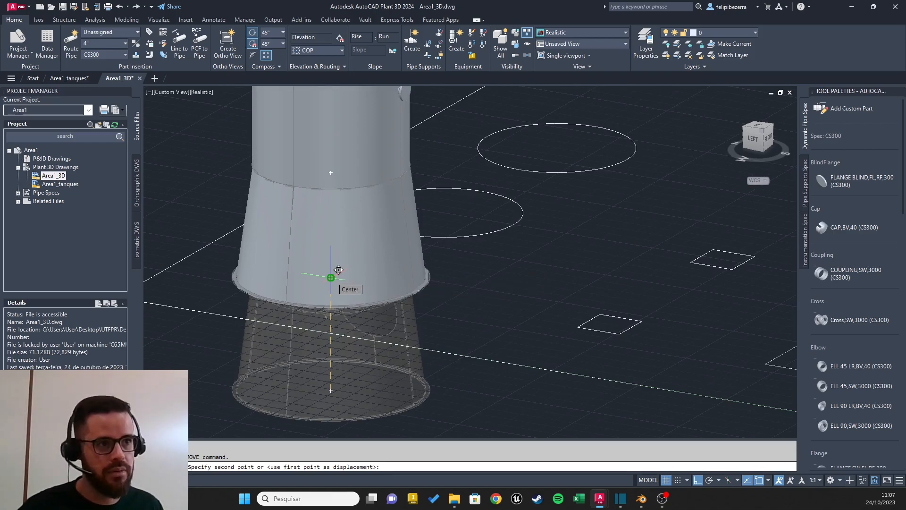
{"action": "left_click", "coordinate": [332, 276]}
{"action": "scroll", "coordinate": [480, 301], "scroll_direction": "down", "scroll_amount": 3}
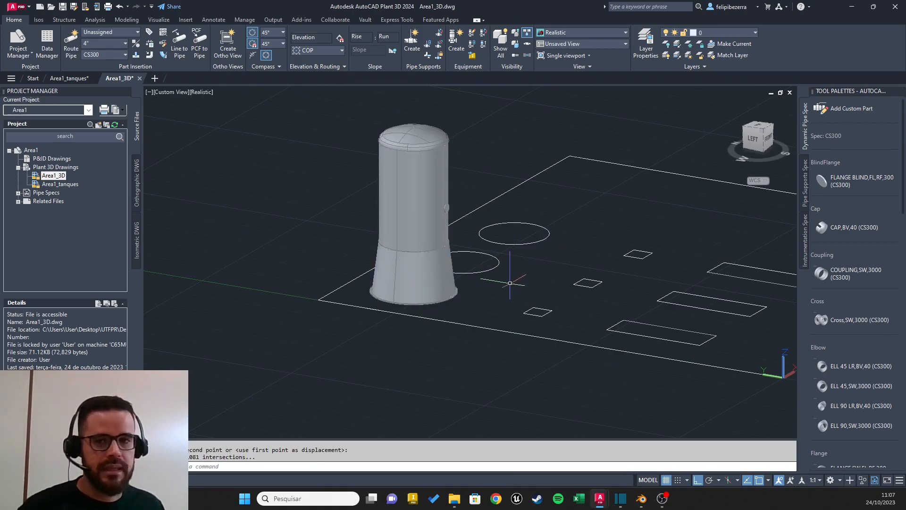
Step: Undo the tank's move onto the layout plane
{"action": "left_click", "coordinate": [435, 259]}
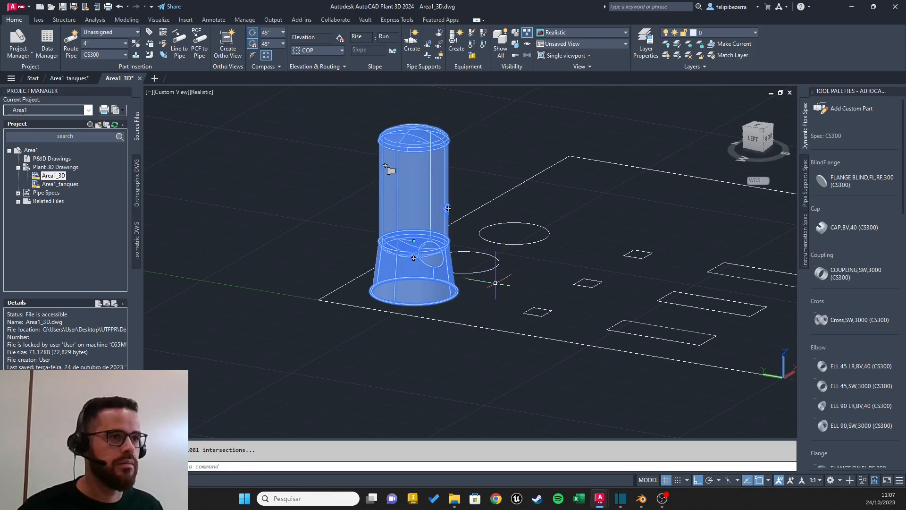
{"action": "key", "text": "ctrl+z"}
{"action": "key", "text": "ctrl+z"}
{"action": "key", "text": "ctrl+z"}
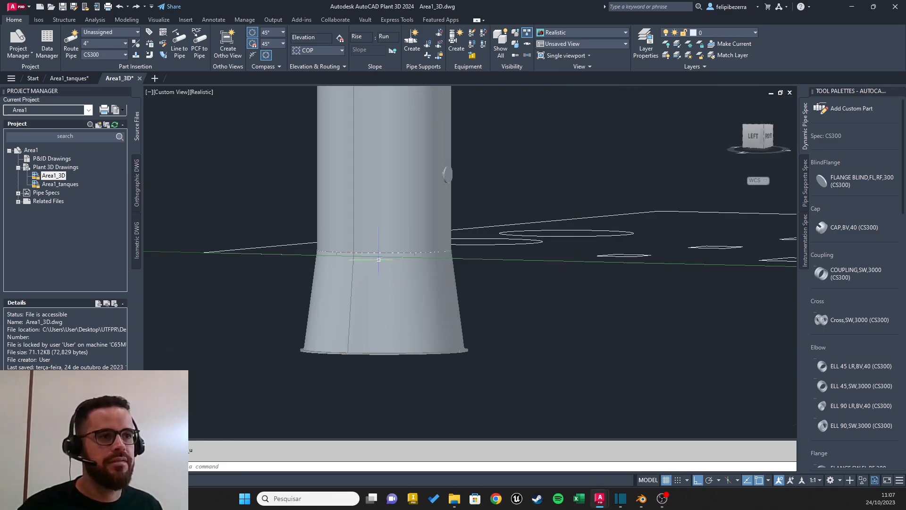
Step: Examine from several angles how the tank's skirt sits relative to the layout plane
{"action": "middle_click_drag", "start_coordinate": [487, 202], "coordinate": [465, 280], "text": "shift"}
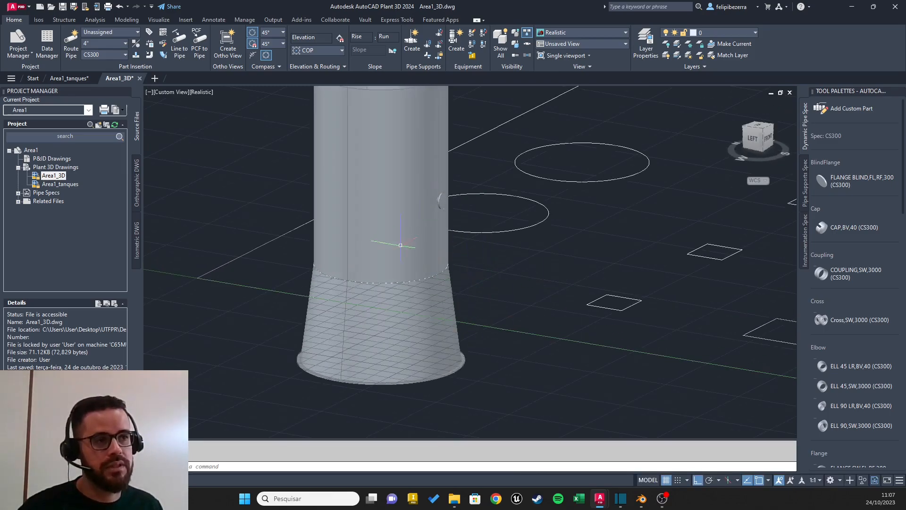
{"action": "scroll", "coordinate": [539, 261], "scroll_direction": "down", "scroll_amount": 3}
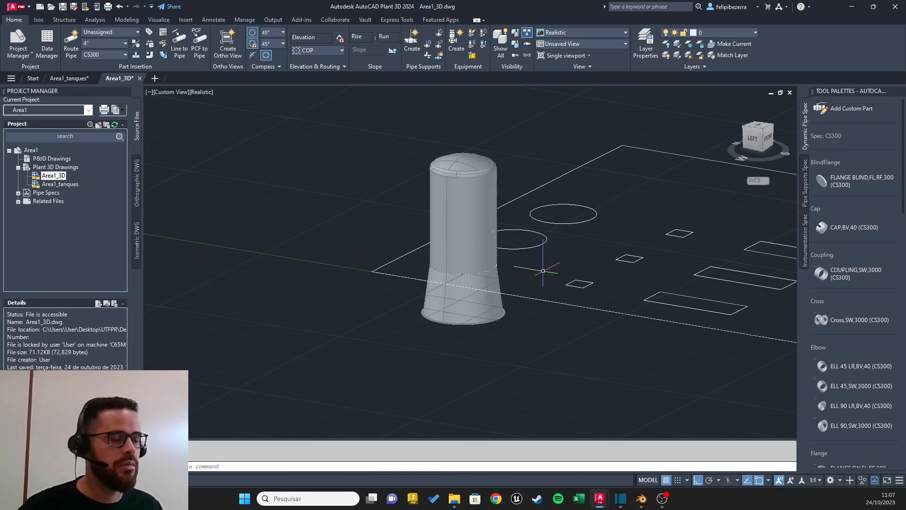
{"action": "scroll", "coordinate": [560, 274], "scroll_direction": "up", "scroll_amount": 2}
{"action": "middle_click_drag", "start_coordinate": [559, 274], "coordinate": [532, 290]}
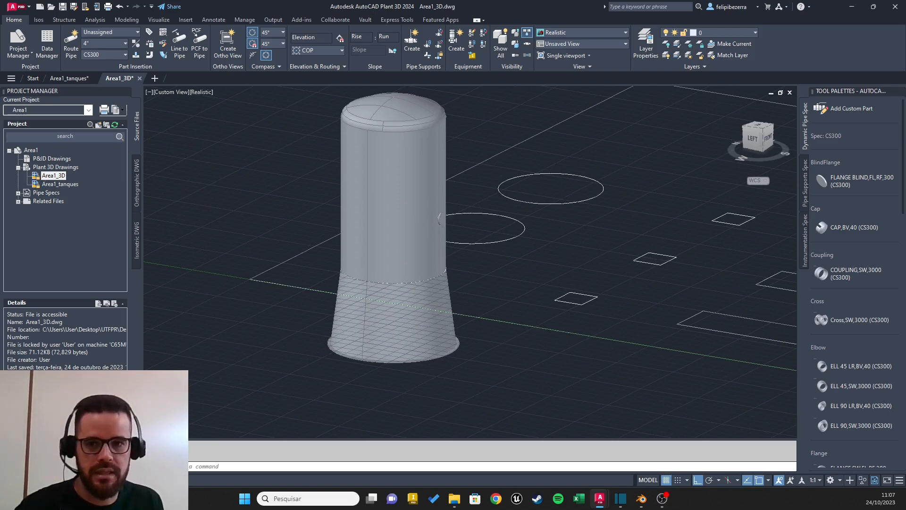
{"action": "middle_click_drag", "start_coordinate": [536, 278], "coordinate": [515, 272]}
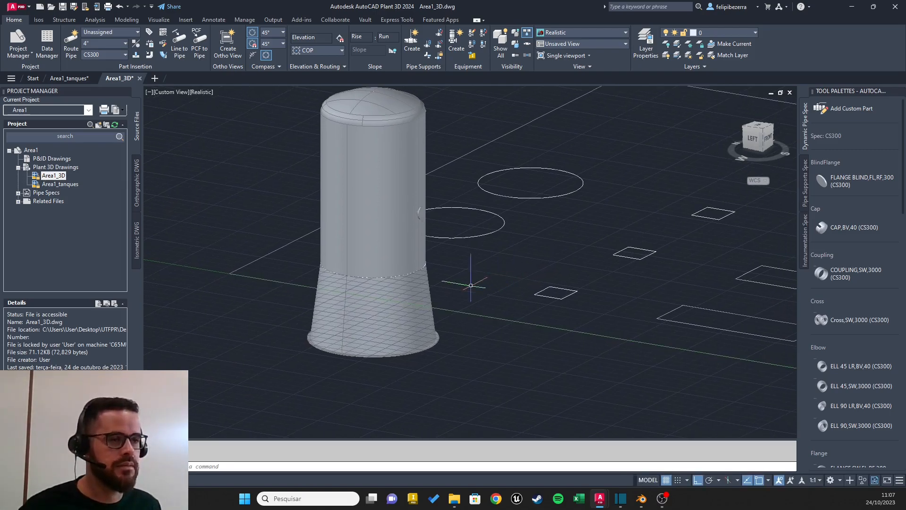
{"action": "left_click", "coordinate": [480, 294]}
{"action": "key", "text": "Escape"}
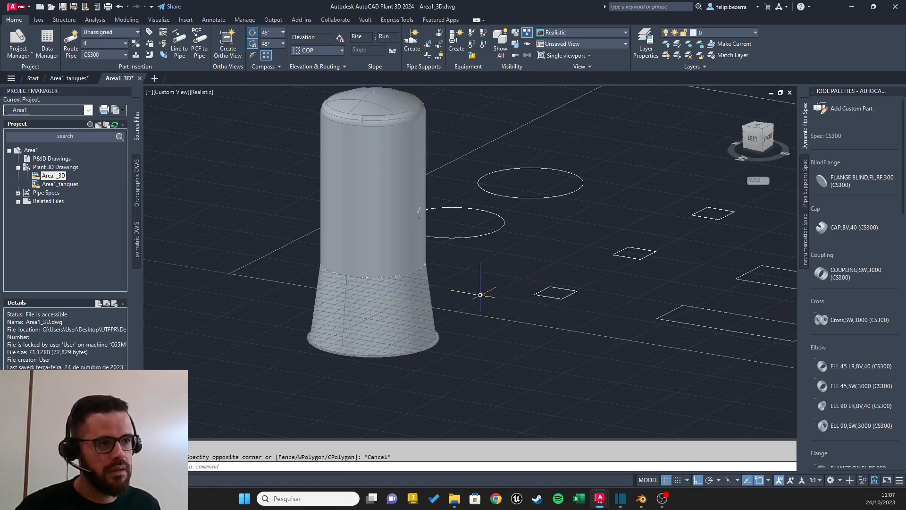
{"action": "key", "text": "ctrl+z"}
Step: Measure the distance from the underside of the skirt's base ring to the corner of the layout boundary
{"action": "type", "text": "dist"}
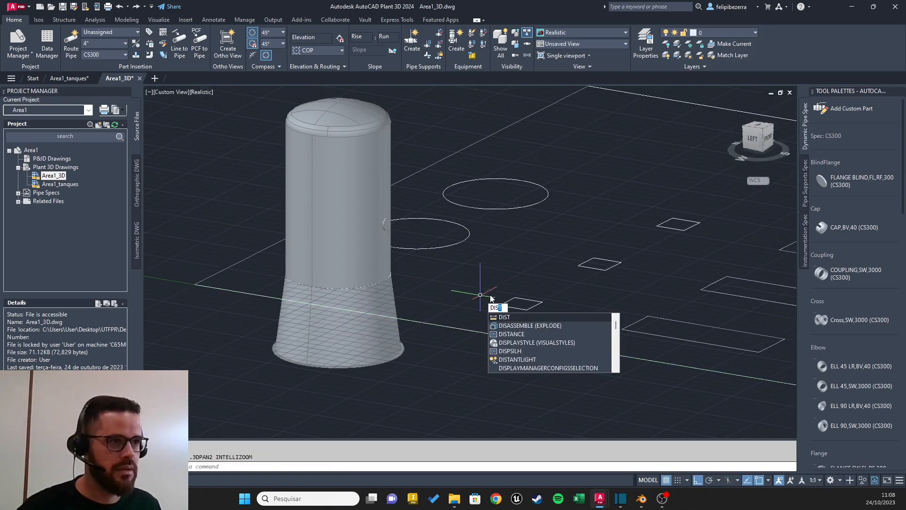
{"action": "key", "text": "Escape"}
{"action": "key", "text": "Escape"}
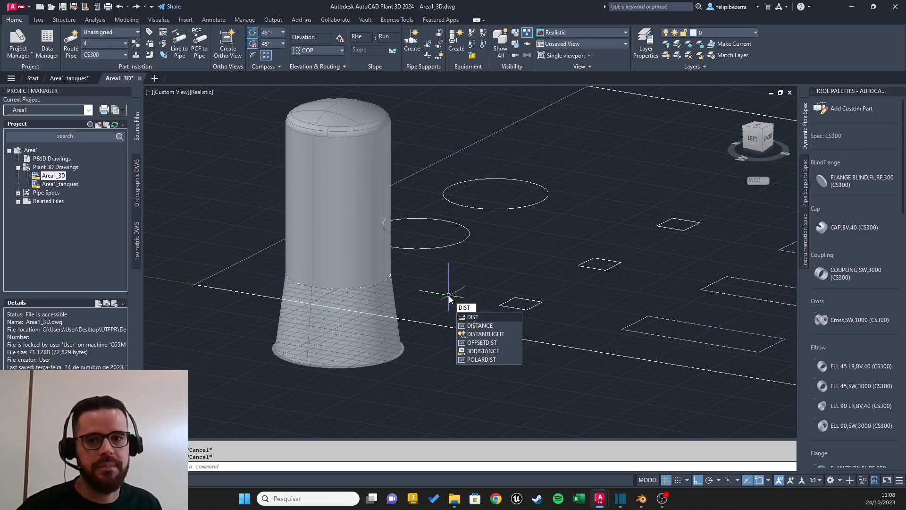
{"action": "key", "text": "Return"}
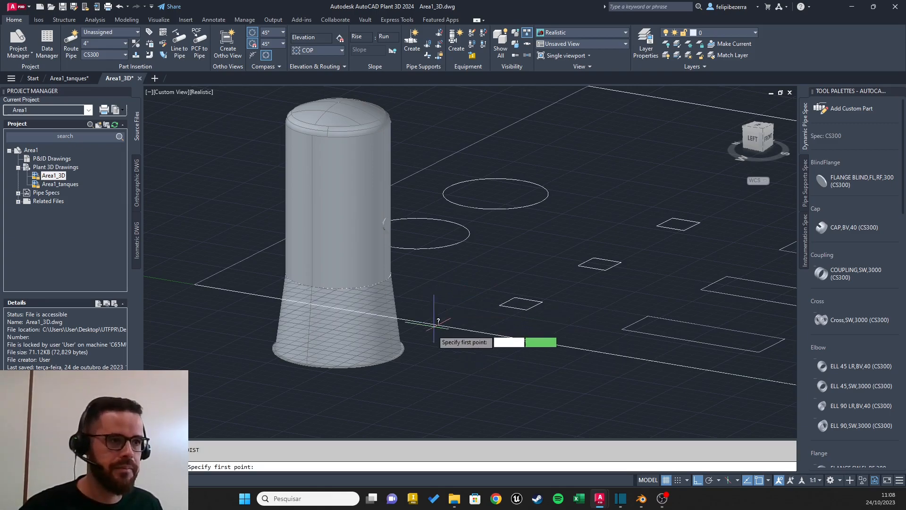
{"action": "scroll", "coordinate": [420, 373], "scroll_direction": "up", "scroll_amount": 5}
{"action": "middle_click_drag", "start_coordinate": [405, 366], "coordinate": [537, 204], "text": "shift"}
{"action": "scroll", "coordinate": [498, 249], "scroll_direction": "down", "scroll_amount": 3}
{"action": "scroll", "coordinate": [485, 257], "scroll_direction": "up", "scroll_amount": 4}
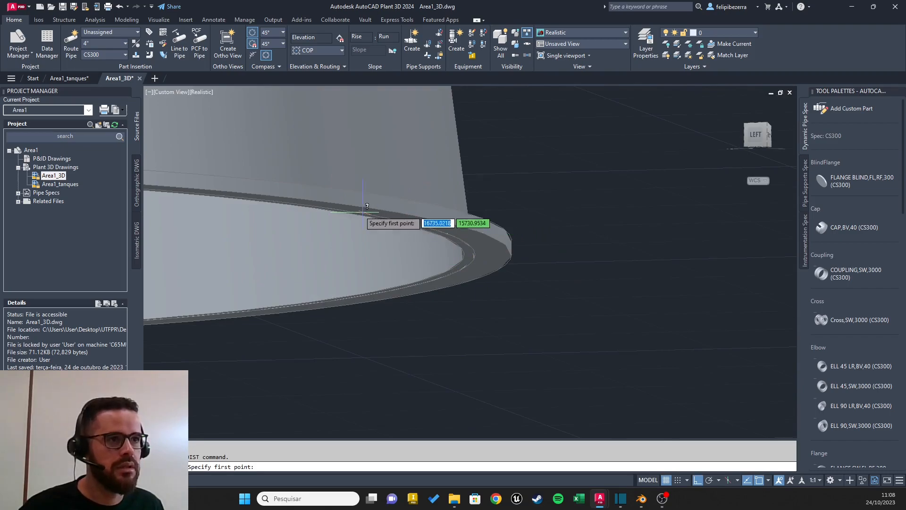
{"action": "scroll", "coordinate": [376, 218], "scroll_direction": "up", "scroll_amount": 5}
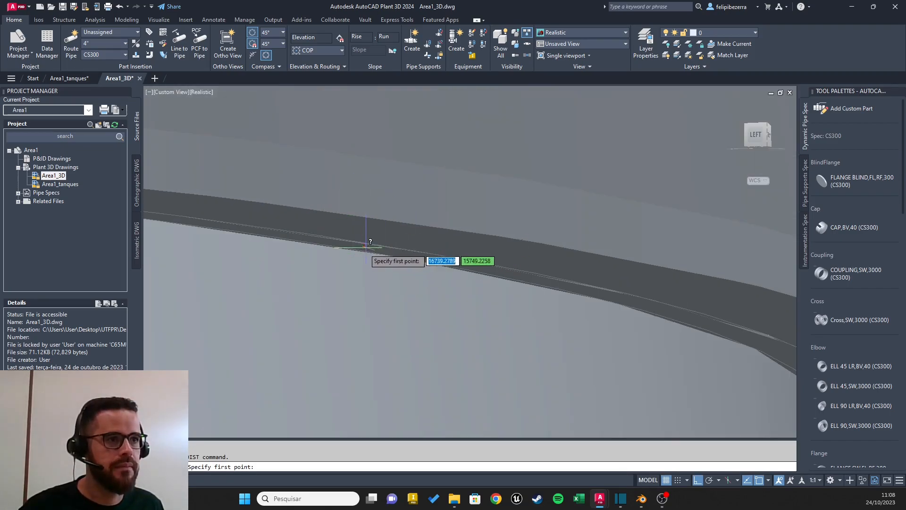
{"action": "left_click", "coordinate": [310, 243]}
{"action": "scroll", "coordinate": [467, 212], "scroll_direction": "down", "scroll_amount": 4}
{"action": "middle_click_drag", "start_coordinate": [528, 165], "coordinate": [465, 10], "text": "shift"}
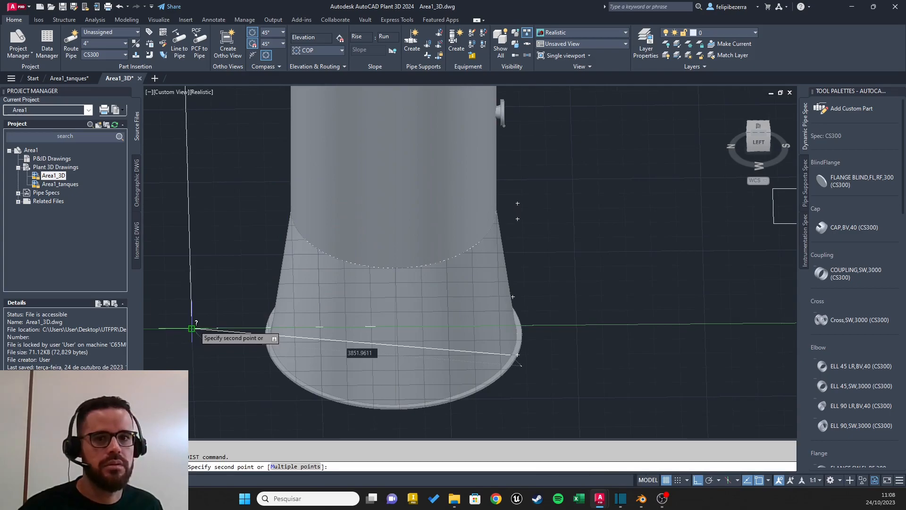
{"action": "left_click", "coordinate": [192, 328]}
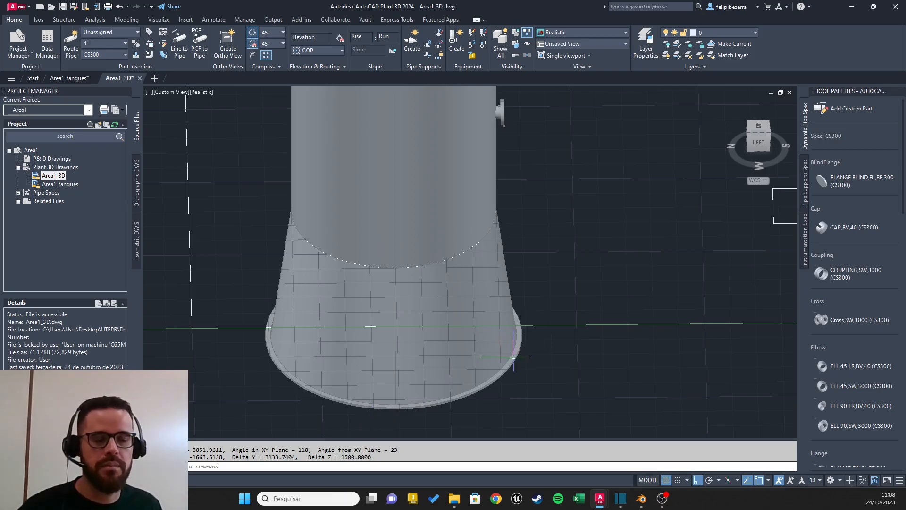
Step: Move the first tank vertically upward by 1500
{"action": "middle_click_drag", "start_coordinate": [603, 265], "coordinate": [514, 241], "text": "shift"}
{"action": "scroll", "coordinate": [514, 241], "scroll_direction": "up", "scroll_amount": 4}
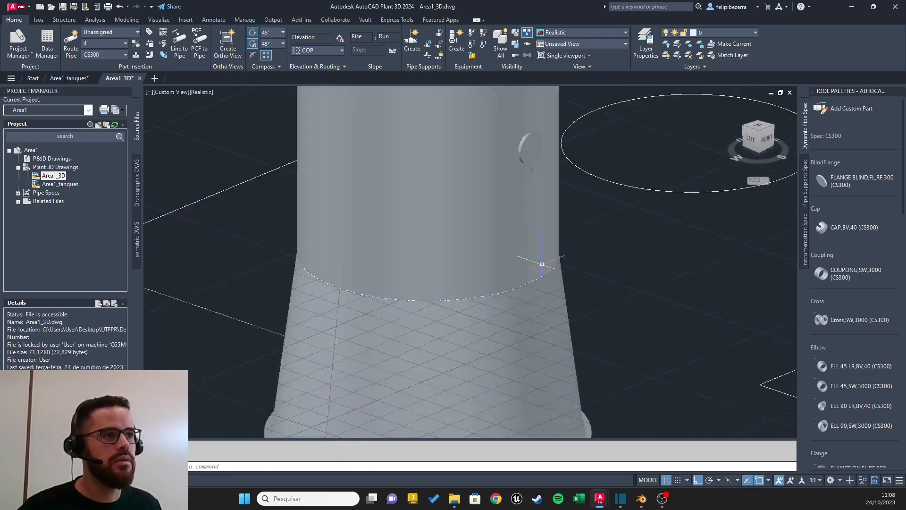
{"action": "scroll", "coordinate": [541, 257], "scroll_direction": "down", "scroll_amount": 10}
{"action": "middle_click_drag", "start_coordinate": [598, 265], "coordinate": [401, 266]}
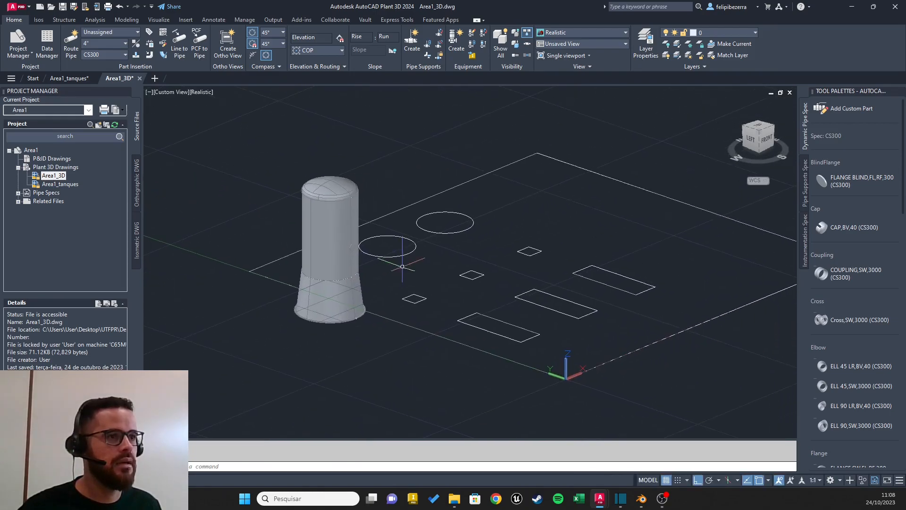
{"action": "scroll", "coordinate": [321, 274], "scroll_direction": "up", "scroll_amount": 3}
{"action": "left_click", "coordinate": [366, 257]}
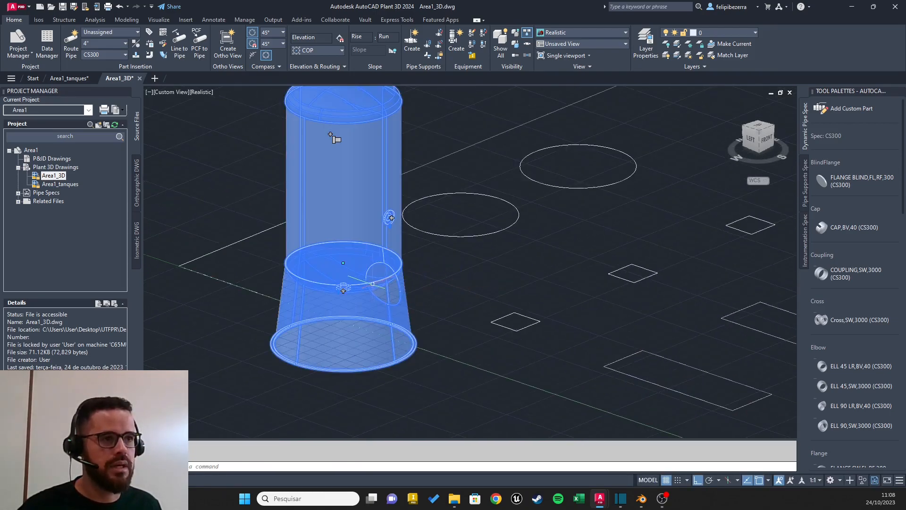
{"action": "key", "text": "Escape"}
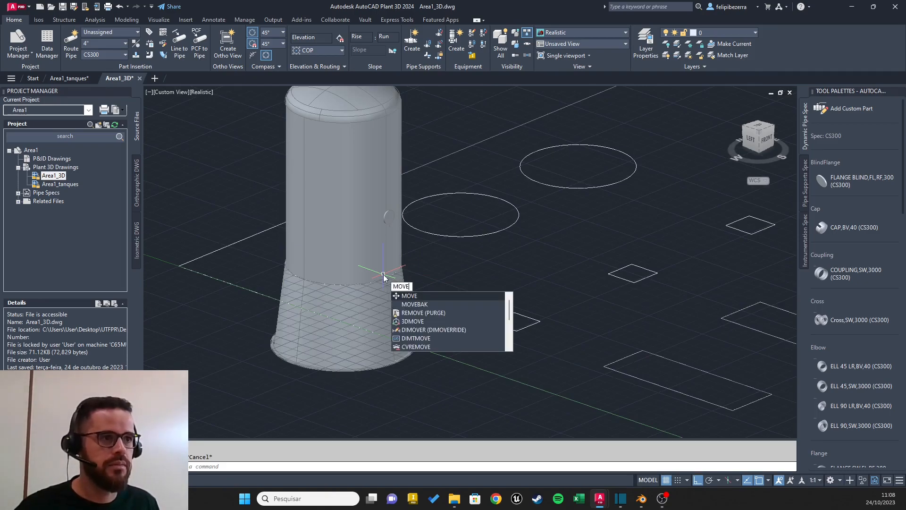
{"action": "key", "text": "Return"}
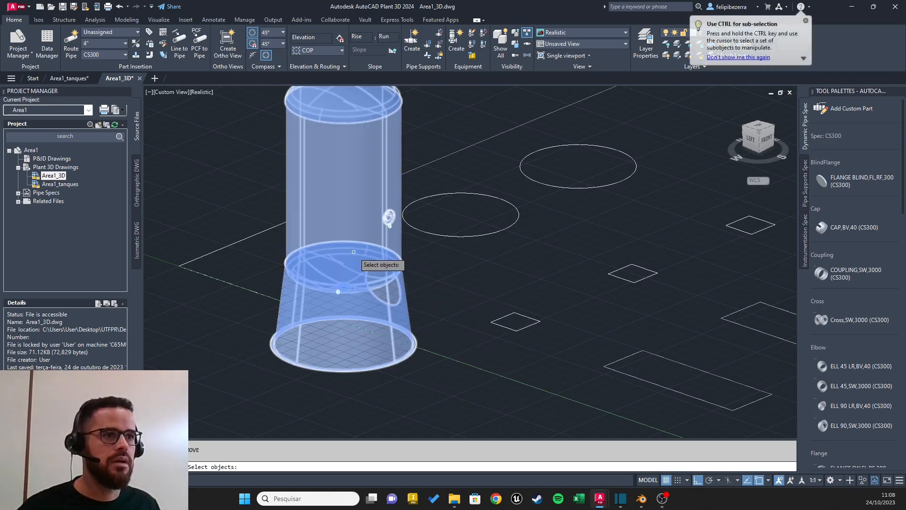
{"action": "left_click", "coordinate": [354, 252]}
{"action": "key", "text": "Return"}
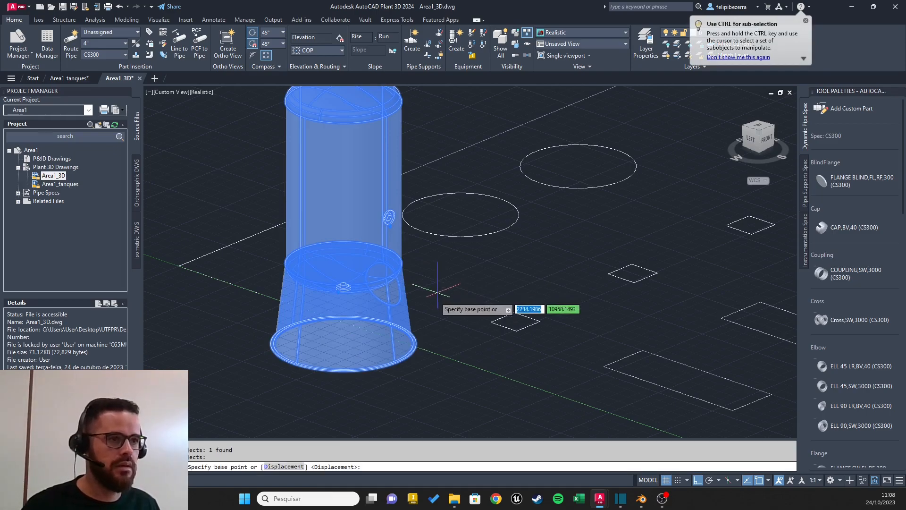
{"action": "left_click", "coordinate": [343, 187]}
{"action": "middle_click_drag", "start_coordinate": [357, 173], "coordinate": [390, 173], "text": "shift"}
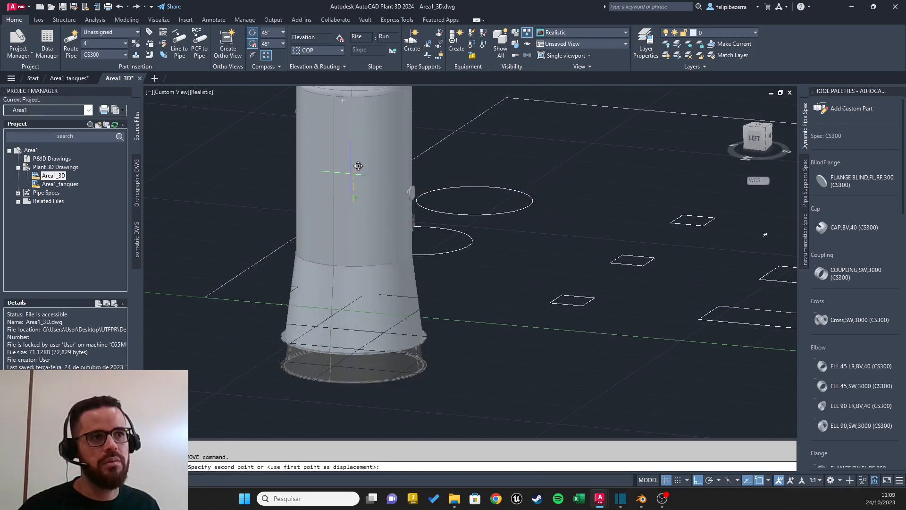
{"action": "middle_click_drag", "start_coordinate": [528, 255], "coordinate": [394, 261], "text": "shift"}
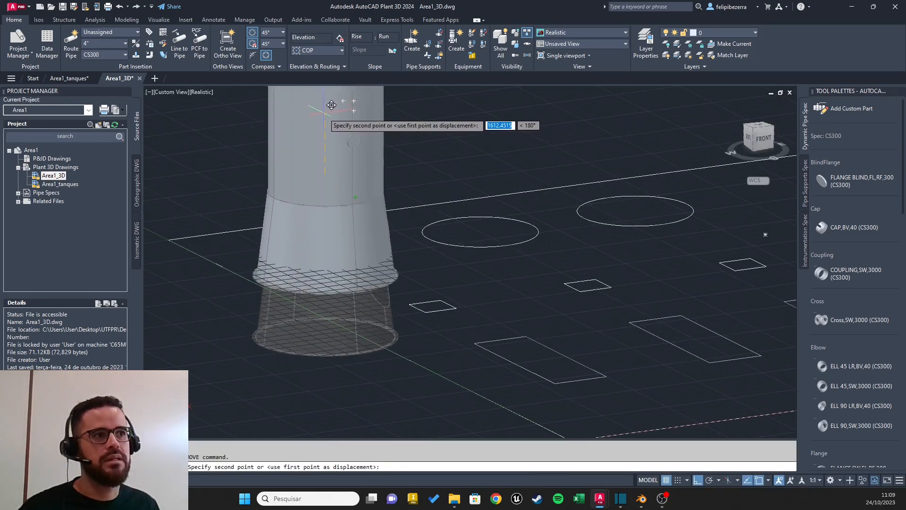
{"action": "middle_click_drag", "start_coordinate": [330, 99], "coordinate": [436, 113], "text": "shift"}
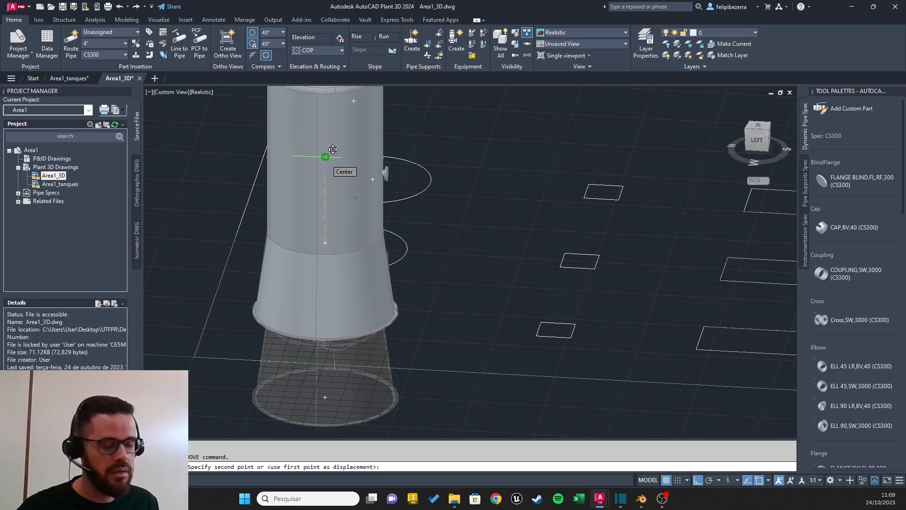
{"action": "type", "text": "1500"}
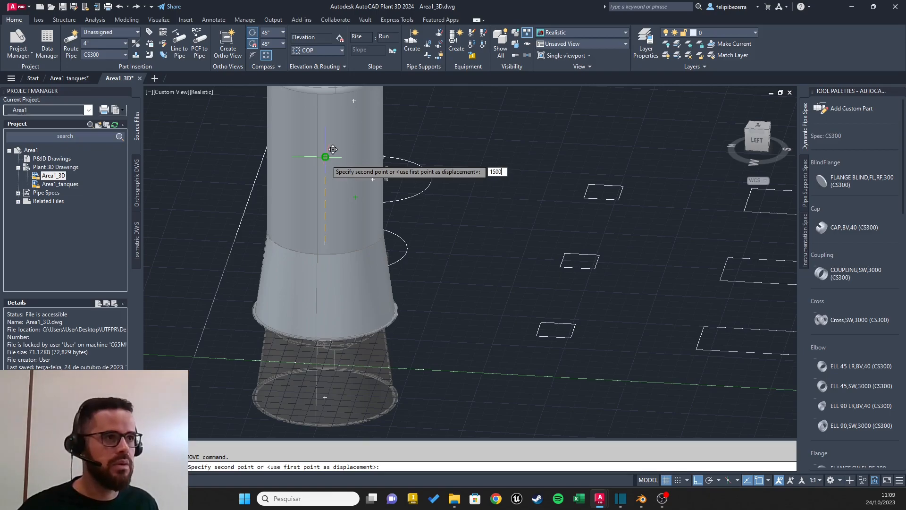
{"action": "key", "text": "Return"}
{"action": "key", "text": "Escape"}
Step: Set up a second vertical tank with the same skirted shape and assign it the tag TK-002
{"action": "scroll", "coordinate": [416, 277], "scroll_direction": "up", "scroll_amount": 5}
{"action": "mouse_move", "coordinate": [420, 284]}
{"action": "middle_mouse_down", "text": "shift"}
{"action": "mouse_move", "coordinate": [468, 249]}
{"action": "mouse_move", "coordinate": [407, 281]}
{"action": "middle_mouse_up", "text": "shift"}
{"action": "scroll", "coordinate": [431, 259], "scroll_direction": "down", "scroll_amount": 8}
{"action": "scroll", "coordinate": [480, 250], "scroll_direction": "up", "scroll_amount": 5}
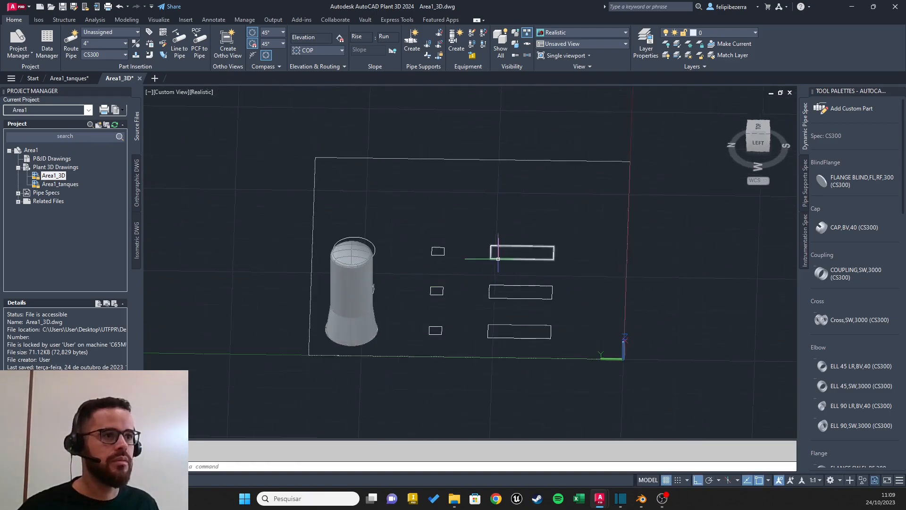
{"action": "middle_click_drag", "start_coordinate": [498, 256], "coordinate": [400, 253], "text": "shift"}
{"action": "scroll", "coordinate": [401, 254], "scroll_direction": "up", "scroll_amount": 5}
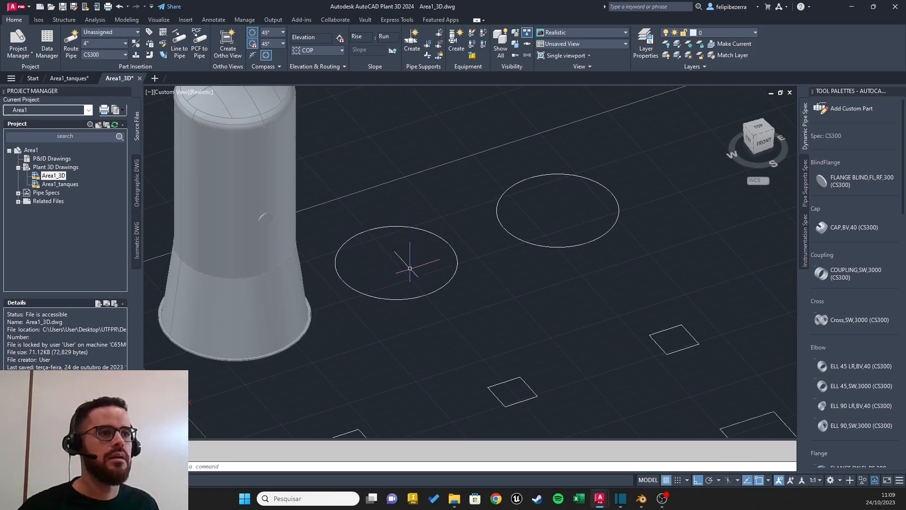
{"action": "scroll", "coordinate": [471, 252], "scroll_direction": "down", "scroll_amount": 1}
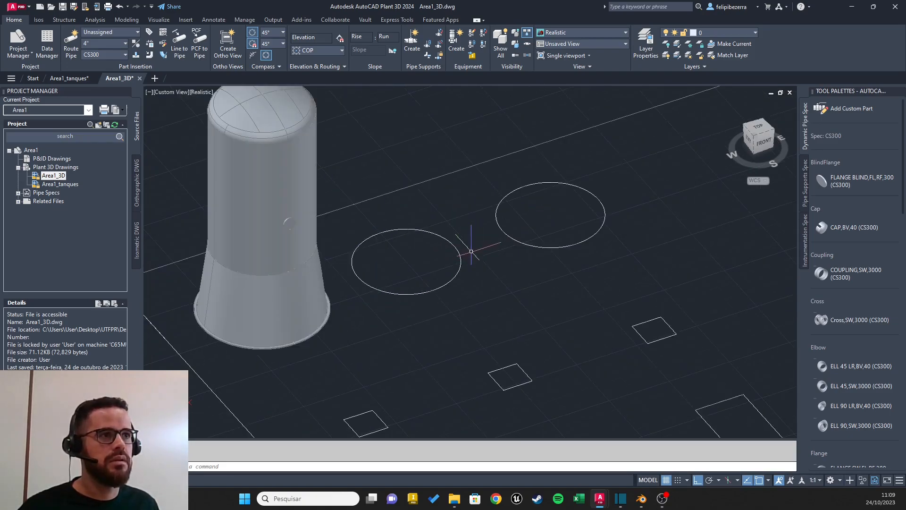
{"action": "left_click", "coordinate": [457, 53]}
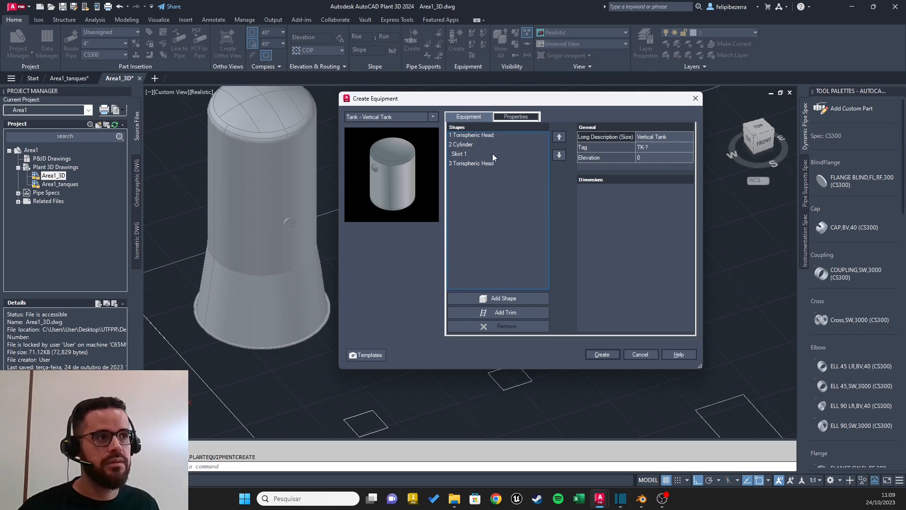
{"action": "left_click", "coordinate": [646, 150]}
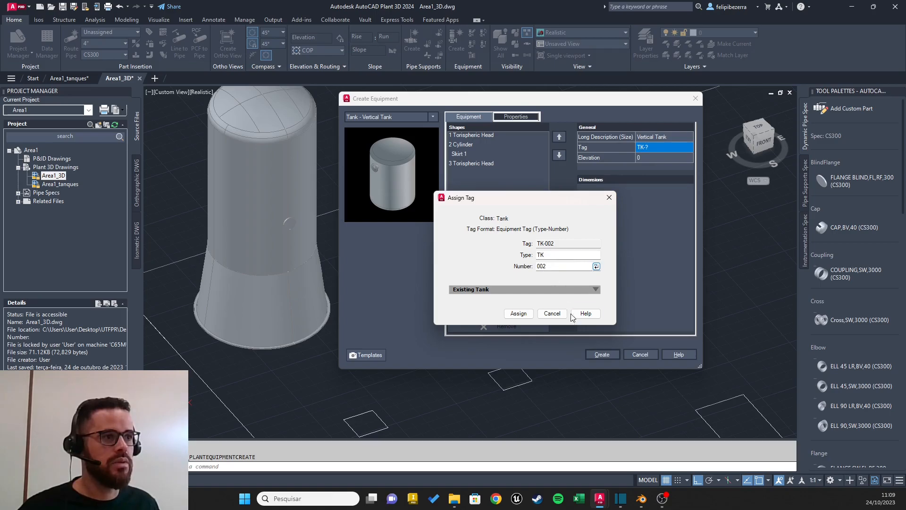
{"action": "left_click", "coordinate": [526, 314]}
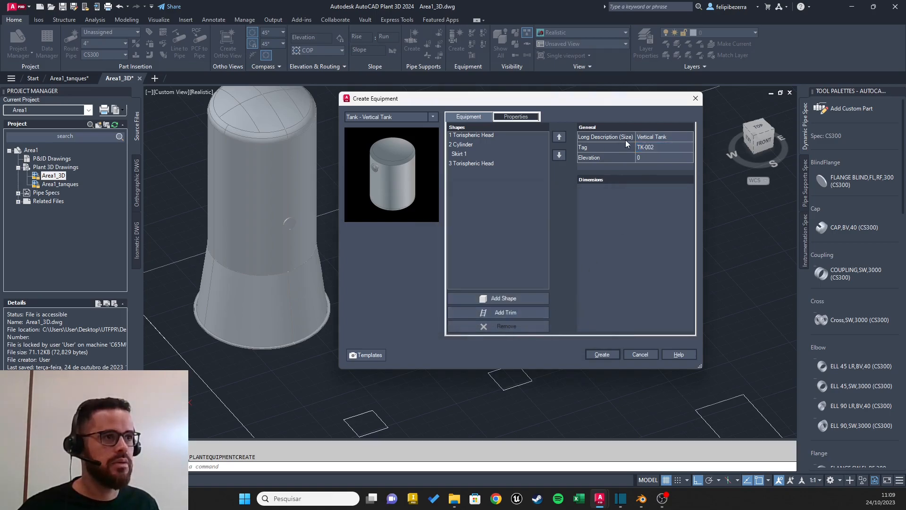
Step: Create the second tank and insert it at the center of the middle circular base, rotated 90°
{"action": "left_click", "coordinate": [601, 354]}
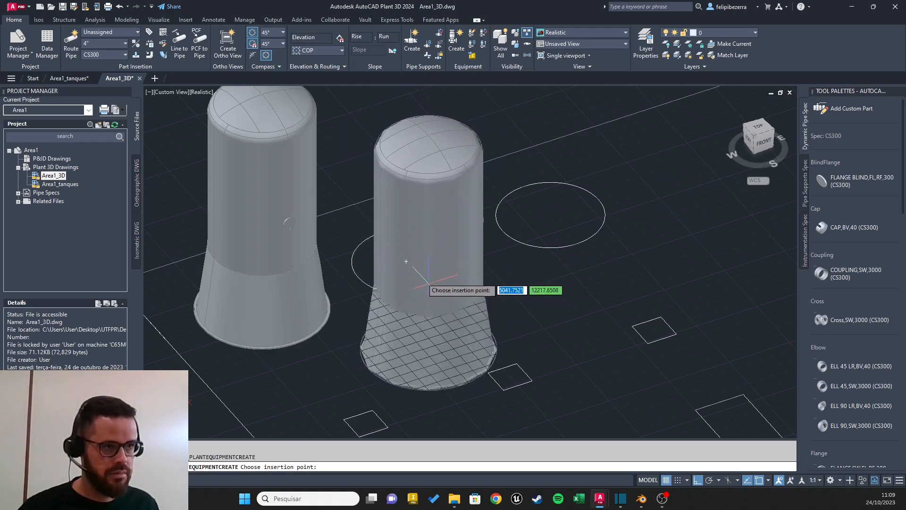
{"action": "left_click", "coordinate": [406, 261]}
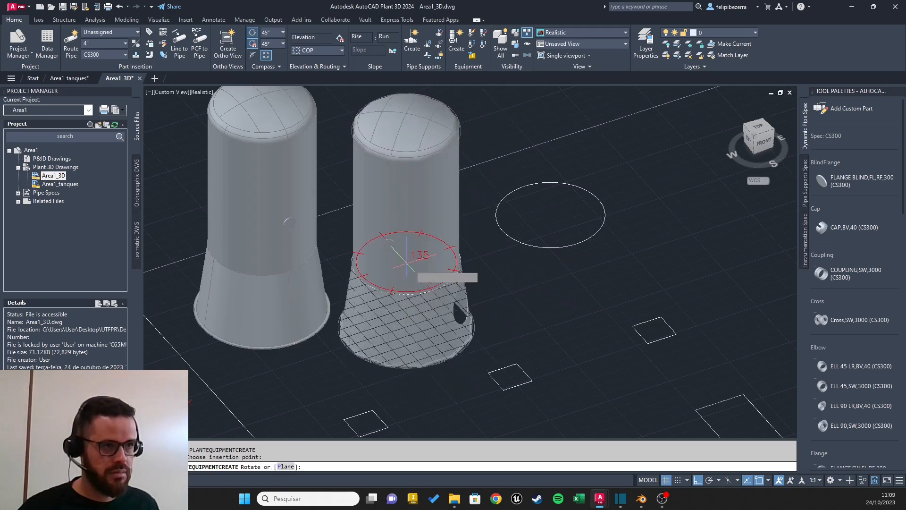
{"action": "left_click", "coordinate": [485, 357]}
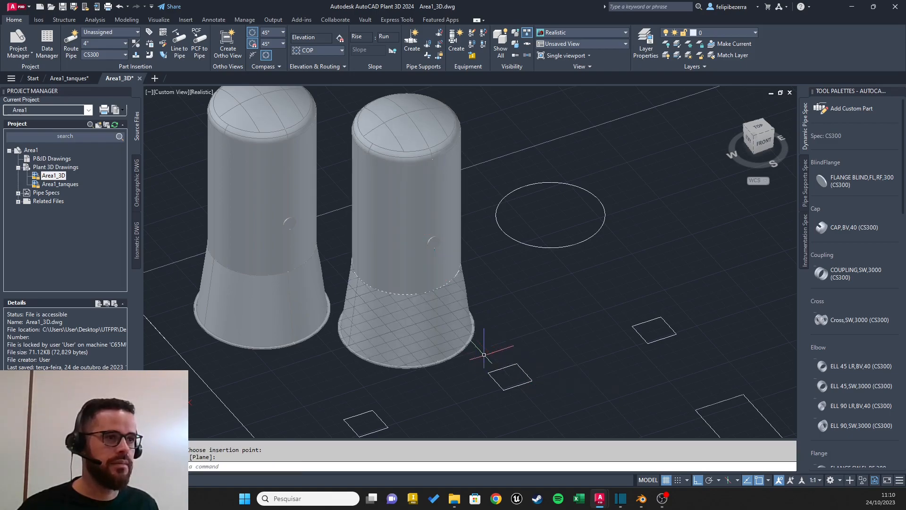
Step: Try to move the second tank by 1500 using the center of its bottom nozzle as base point, and undo the move
{"action": "scroll", "coordinate": [448, 307], "scroll_direction": "up", "scroll_amount": 2}
{"action": "middle_click_drag", "start_coordinate": [446, 307], "coordinate": [473, 266], "text": "shift"}
{"action": "left_click", "coordinate": [386, 248]}
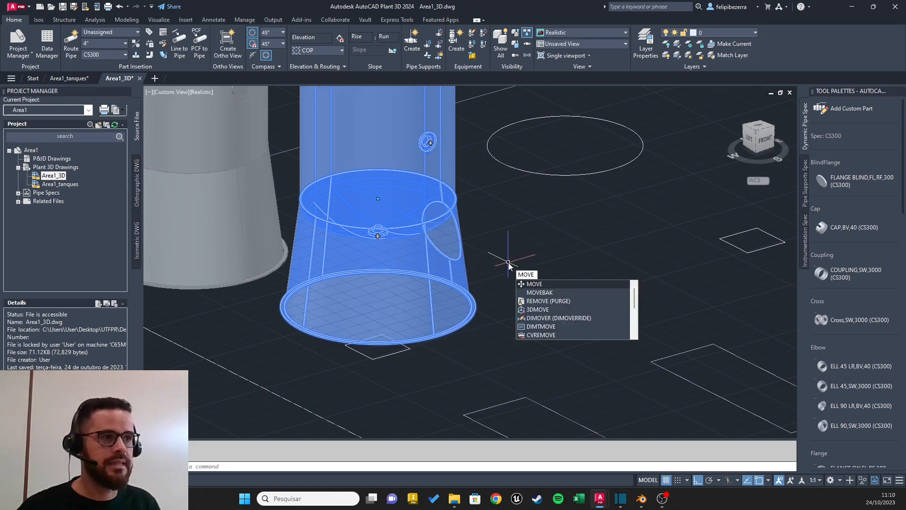
{"action": "key", "text": "Return"}
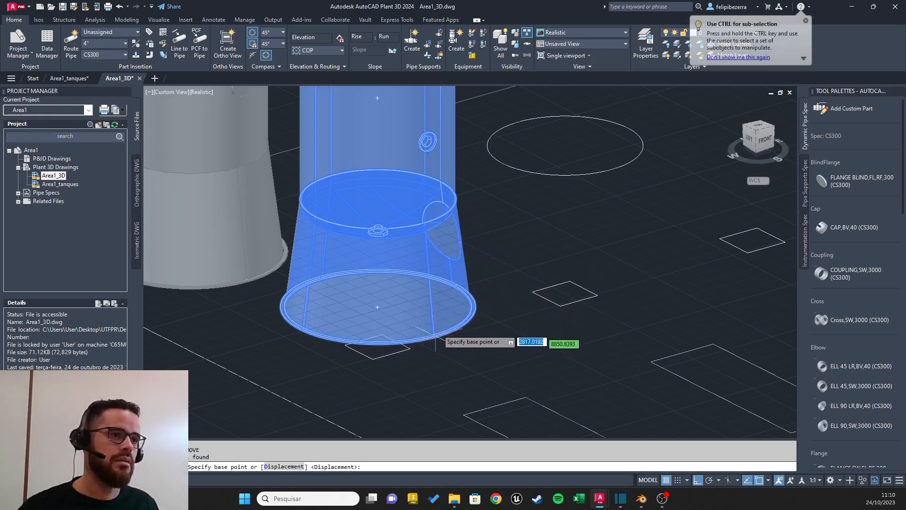
{"action": "middle_click_drag", "start_coordinate": [396, 247], "coordinate": [418, 318]}
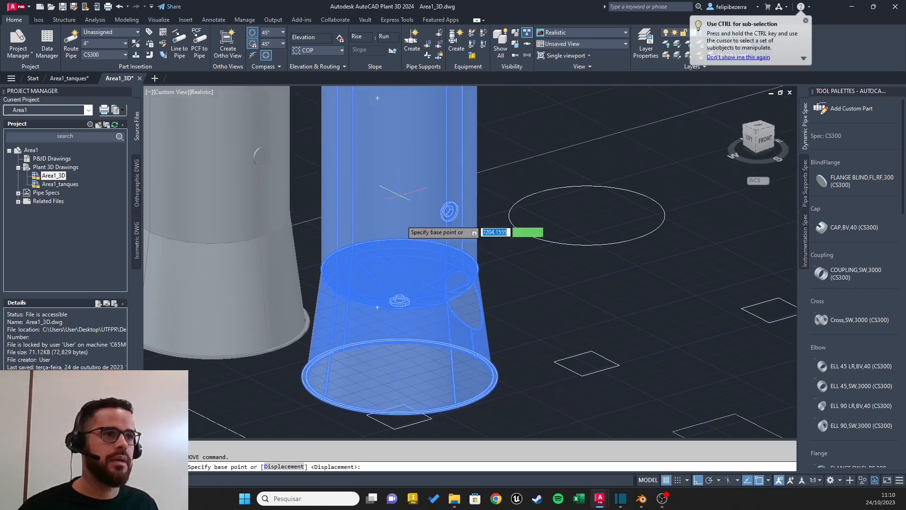
{"action": "left_click", "coordinate": [397, 301]}
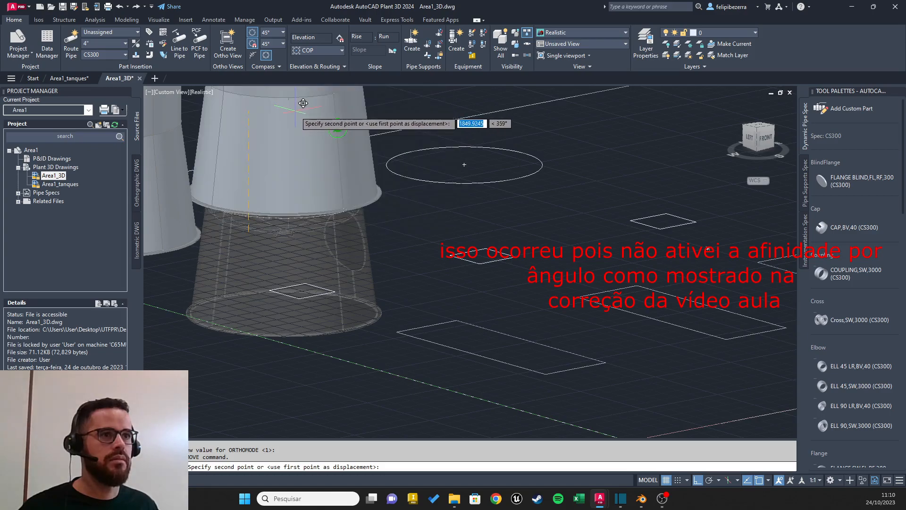
{"action": "type", "text": "1500"}
{"action": "key", "text": "Return"}
{"action": "type", "text": "u"}
{"action": "key", "text": "Return"}
{"action": "key", "text": "ctrl+z"}
{"action": "key", "text": "ctrl+z"}
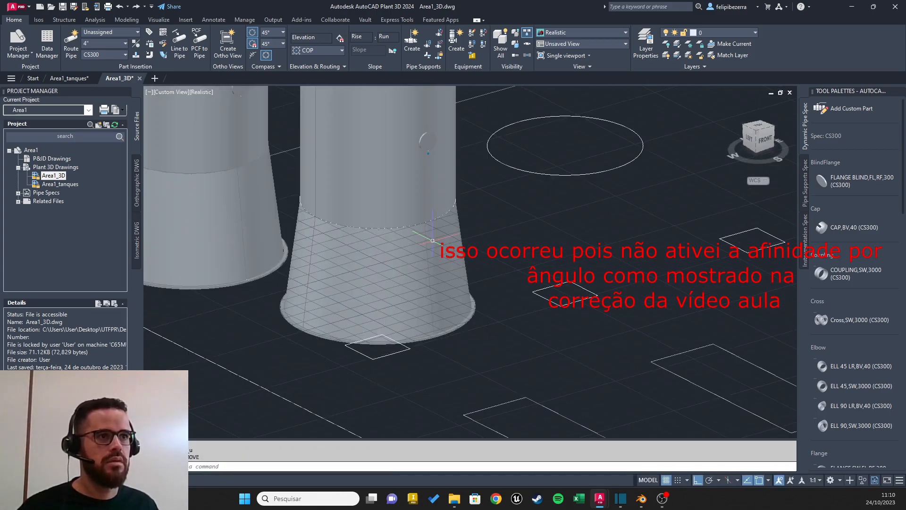
Step: Move the second tank vertically upward by 1500, using the center of its skirt's base ring as base point
{"action": "middle_click_drag", "start_coordinate": [489, 278], "coordinate": [504, 264], "text": "shift"}
{"action": "left_click", "coordinate": [397, 232]}
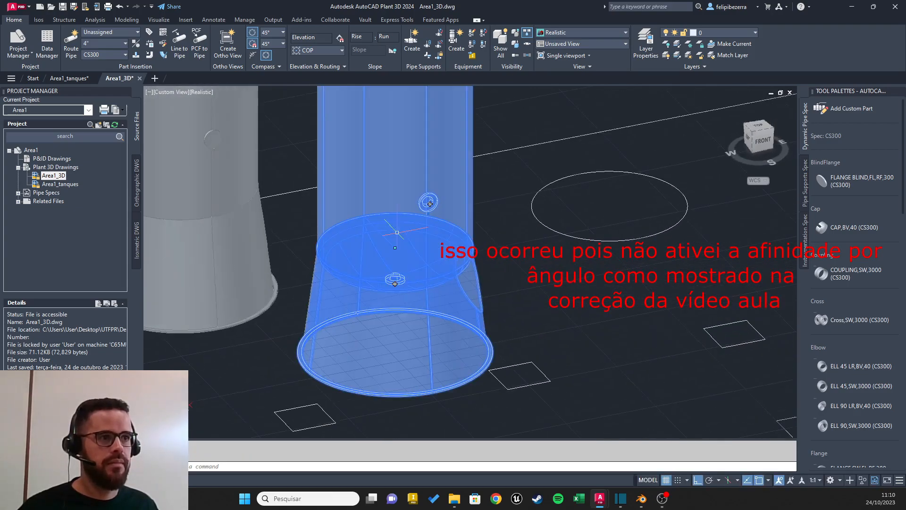
{"action": "key", "text": "Return"}
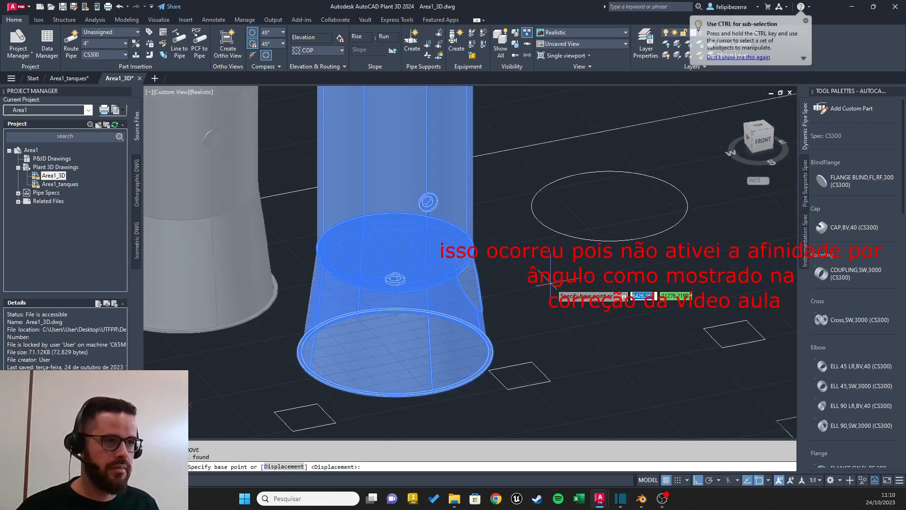
{"action": "middle_click_drag", "start_coordinate": [393, 388], "coordinate": [517, 238], "text": "shift"}
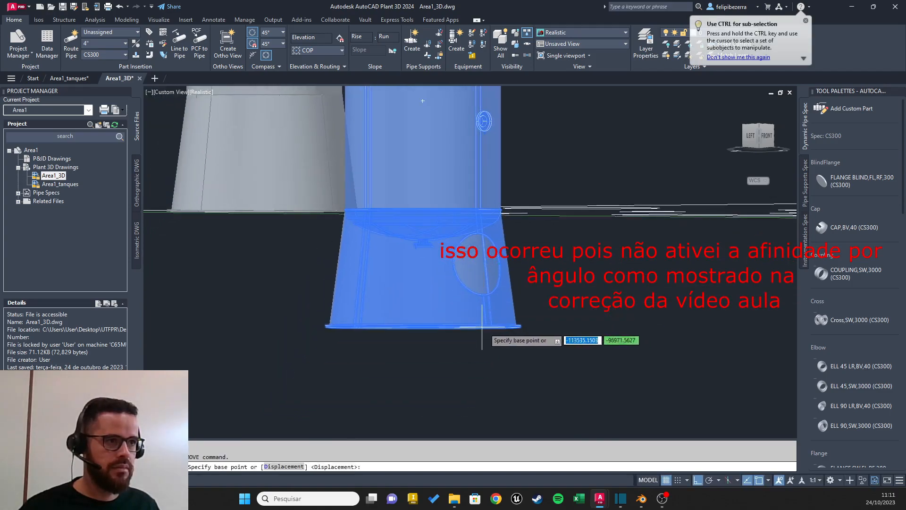
{"action": "left_click", "coordinate": [423, 326]}
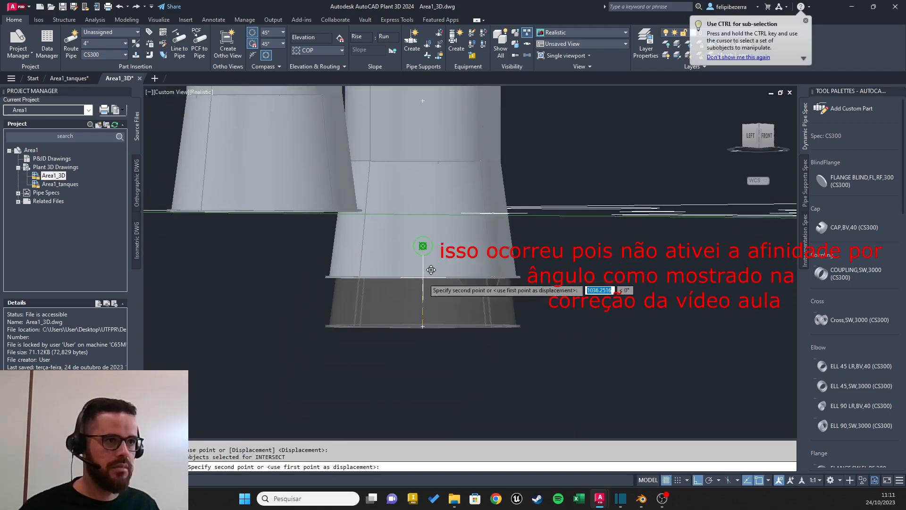
{"action": "type", "text": "1500"}
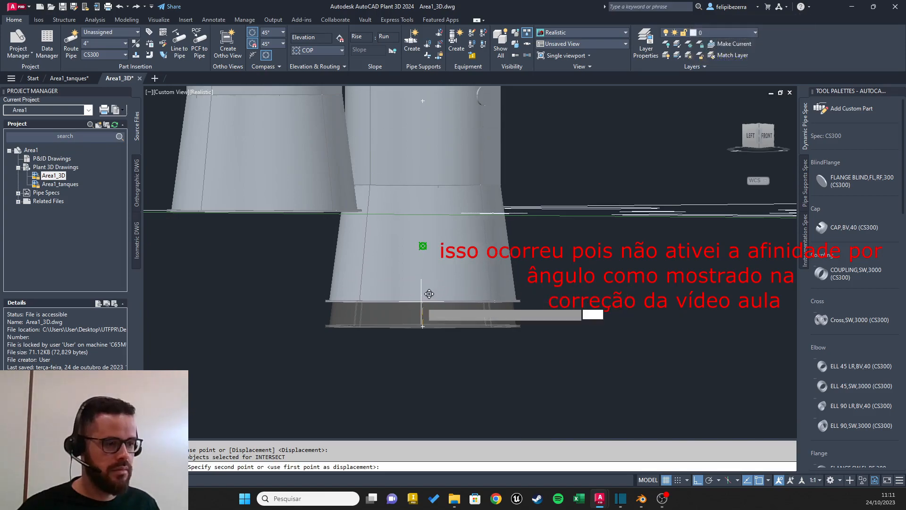
{"action": "key", "text": "Return"}
{"action": "scroll", "coordinate": [570, 241], "scroll_direction": "up", "scroll_amount": 3}
{"action": "scroll", "coordinate": [570, 240], "scroll_direction": "down", "scroll_amount": 6}
{"action": "middle_click_drag", "start_coordinate": [570, 201], "coordinate": [353, 327], "text": "shift"}
{"action": "middle_click_drag", "start_coordinate": [431, 249], "coordinate": [499, 260]}
{"action": "middle_click_drag", "start_coordinate": [476, 246], "coordinate": [462, 261], "text": "shift"}
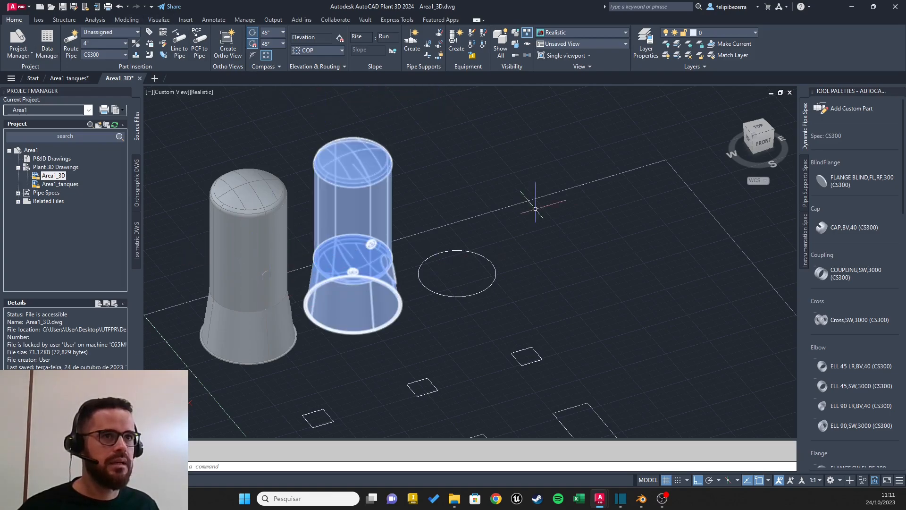
{"action": "left_click", "coordinate": [126, 20]}
{"action": "mouse_move", "coordinate": [140, 81]}
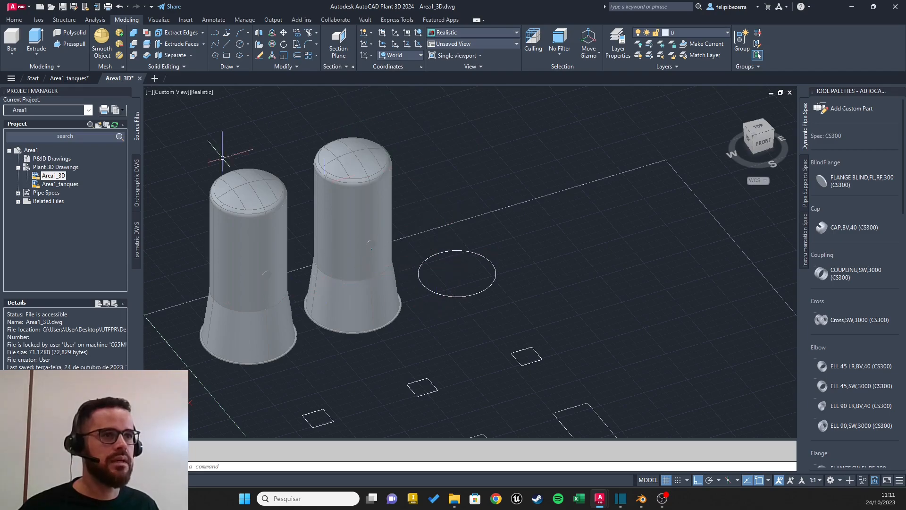
{"action": "left_click", "coordinate": [14, 20]}
{"action": "mouse_move", "coordinate": [472, 294]}
{"action": "middle_mouse_down"}
{"action": "mouse_move", "coordinate": [441, 261]}
{"action": "mouse_move", "coordinate": [471, 300]}
{"action": "middle_mouse_up"}
{"action": "middle_click_drag", "start_coordinate": [370, 256], "coordinate": [466, 229], "text": "shift"}
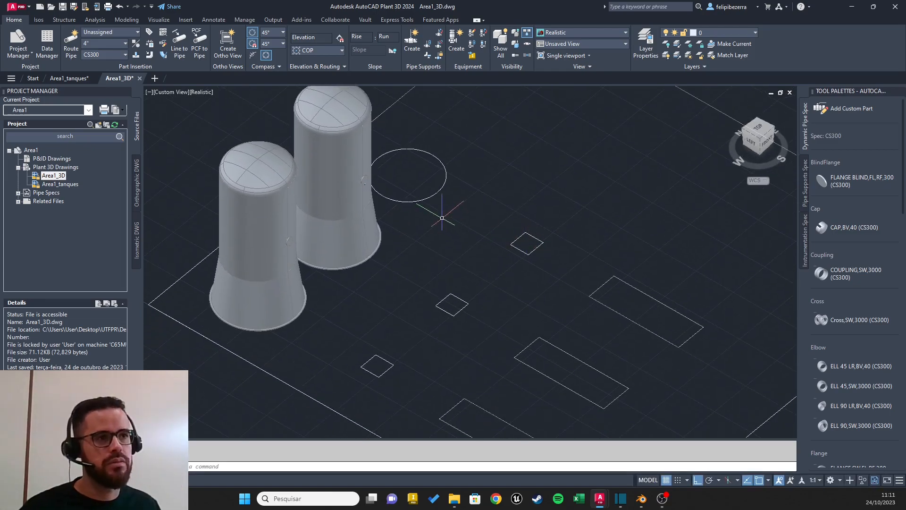
{"action": "mouse_move", "coordinate": [442, 218]}
{"action": "middle_mouse_down", "text": "shift"}
{"action": "mouse_move", "coordinate": [398, 285]}
{"action": "mouse_move", "coordinate": [431, 215]}
{"action": "middle_mouse_up", "text": "shift"}
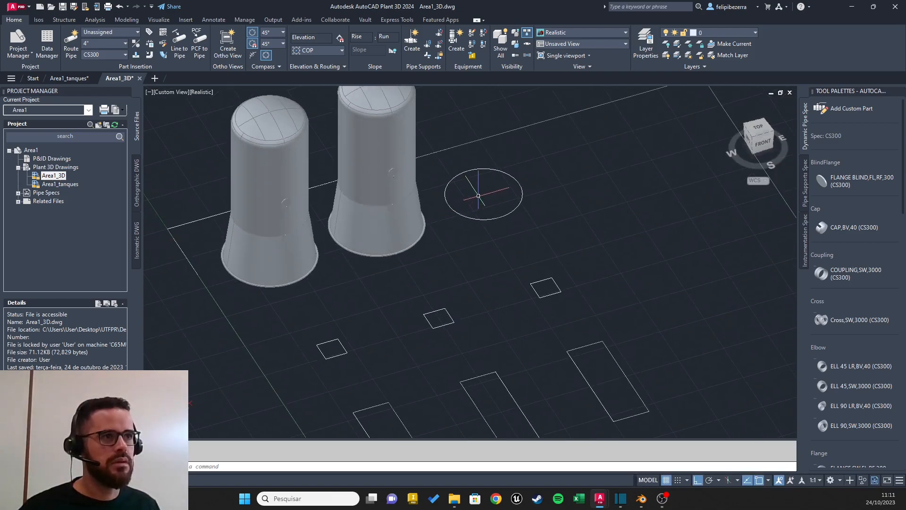
{"action": "middle_click_drag", "start_coordinate": [523, 251], "coordinate": [485, 278]}
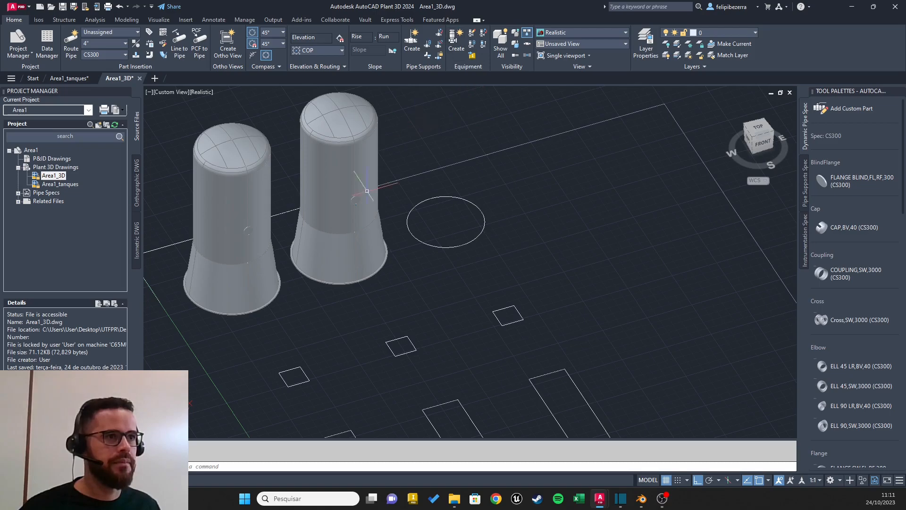
Step: Copy the second tank from the center of its skirt base to the center of the third circular base, 3000 away
{"action": "left_click", "coordinate": [362, 111]}
{"action": "type", "text": "cop"}
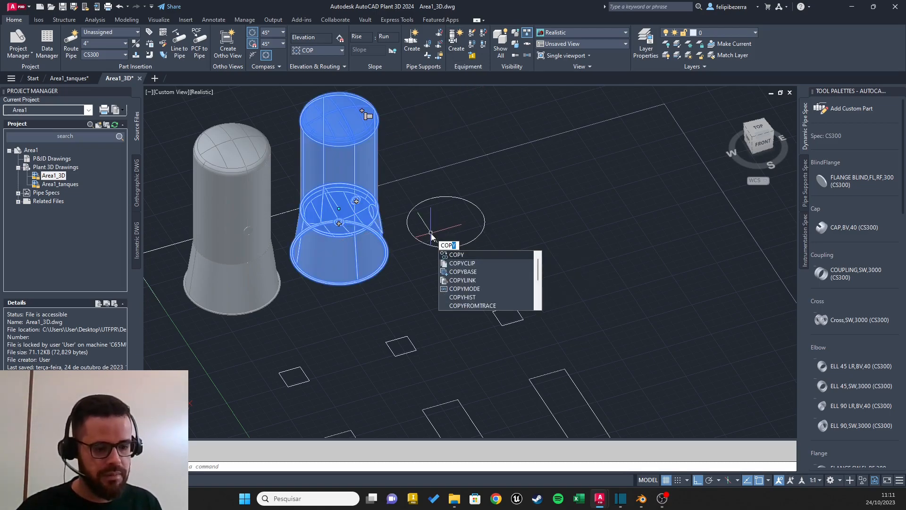
{"action": "left_click", "coordinate": [453, 256]}
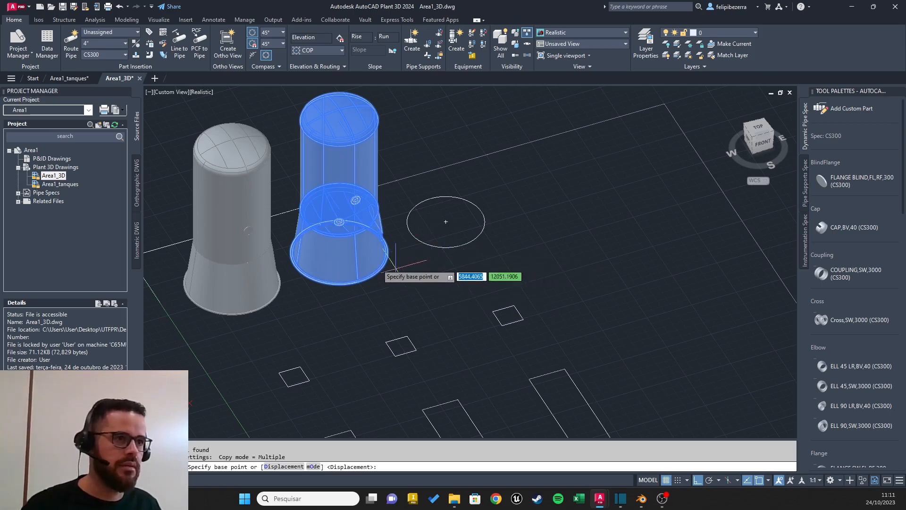
{"action": "middle_click_drag", "start_coordinate": [375, 251], "coordinate": [411, 203], "text": "shift"}
{"action": "scroll", "coordinate": [315, 312], "scroll_direction": "up", "scroll_amount": 6}
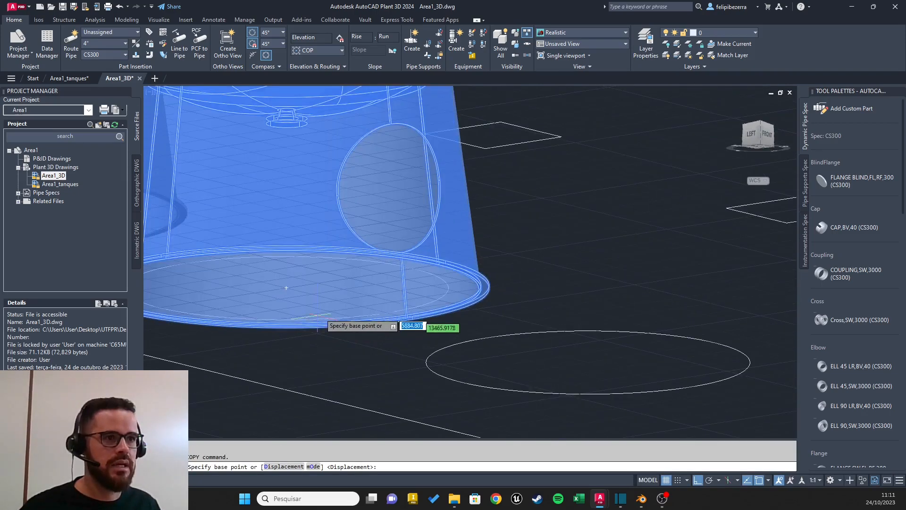
{"action": "left_click", "coordinate": [284, 287]}
{"action": "middle_click_drag", "start_coordinate": [588, 235], "coordinate": [501, 261], "text": "shift"}
{"action": "scroll", "coordinate": [511, 247], "scroll_direction": "up", "scroll_amount": 3}
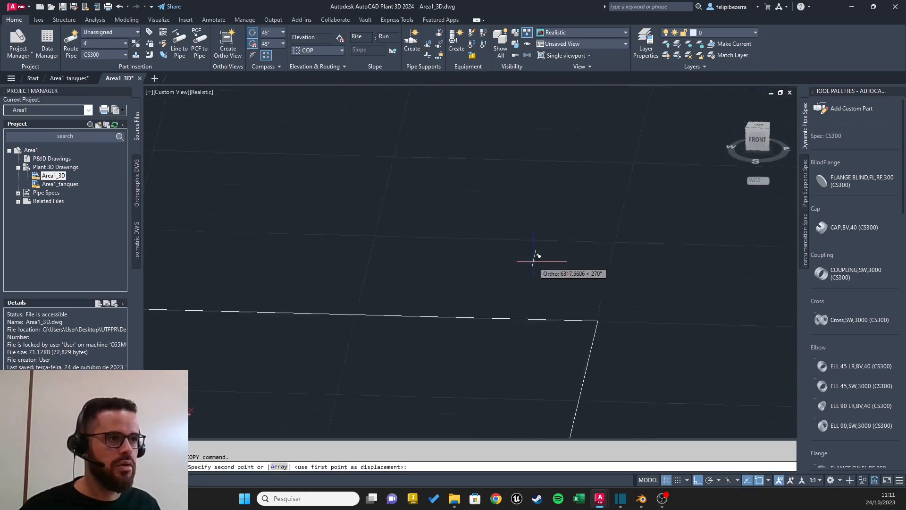
{"action": "scroll", "coordinate": [536, 255], "scroll_direction": "down", "scroll_amount": 10}
{"action": "middle_click_drag", "start_coordinate": [580, 224], "coordinate": [590, 244], "text": "shift"}
{"action": "scroll", "coordinate": [590, 226], "scroll_direction": "up", "scroll_amount": 5}
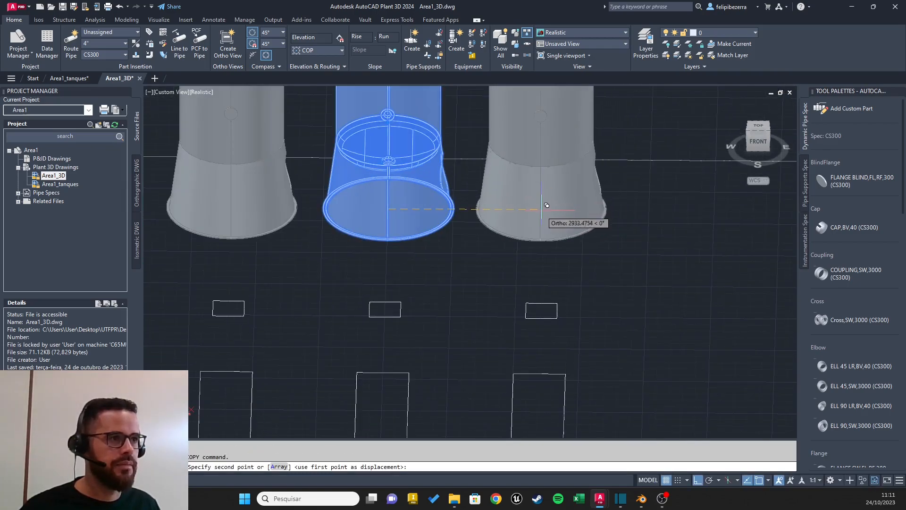
{"action": "scroll", "coordinate": [545, 210], "scroll_direction": "up", "scroll_amount": 2}
{"action": "middle_click_drag", "start_coordinate": [664, 190], "coordinate": [597, 247], "text": "shift"}
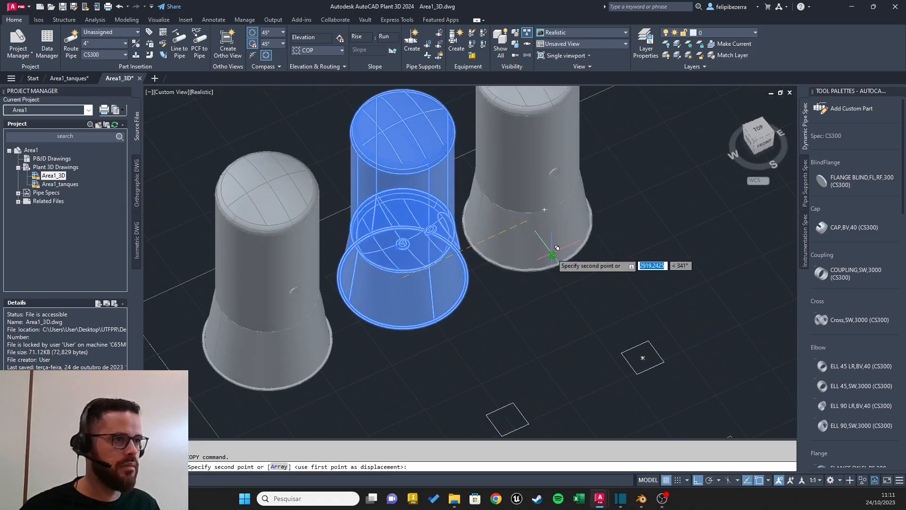
{"action": "left_click", "coordinate": [538, 215]}
{"action": "key", "text": "Escape"}
Step: Set up a new Centrifugal Pump as the equipment to create and assign it the tag P-003
{"action": "scroll", "coordinate": [621, 282], "scroll_direction": "down", "scroll_amount": 4}
{"action": "middle_click_drag", "start_coordinate": [606, 281], "coordinate": [446, 154], "text": "shift"}
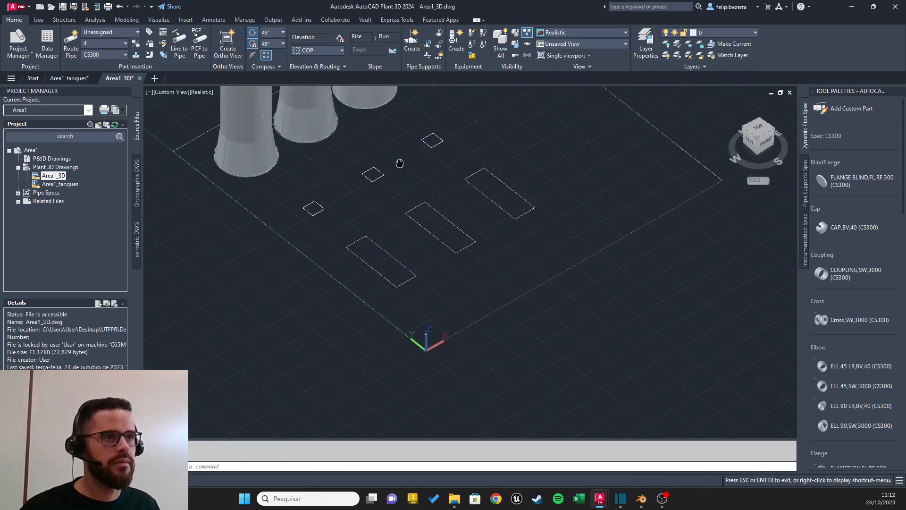
{"action": "scroll", "coordinate": [298, 130], "scroll_direction": "up", "scroll_amount": 2}
{"action": "middle_click_drag", "start_coordinate": [299, 130], "coordinate": [320, 214]}
{"action": "middle_click_drag", "start_coordinate": [415, 186], "coordinate": [440, 265], "text": "shift"}
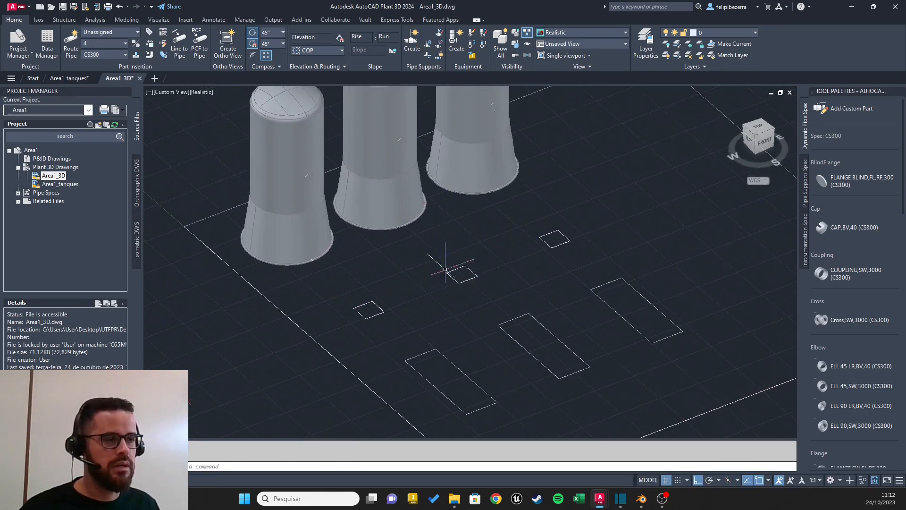
{"action": "left_click", "coordinate": [452, 129]}
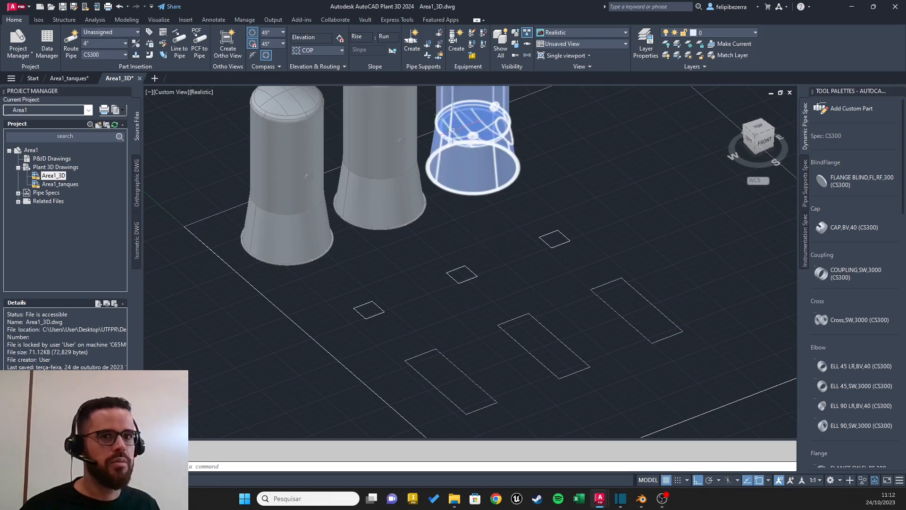
{"action": "left_click", "coordinate": [456, 53]}
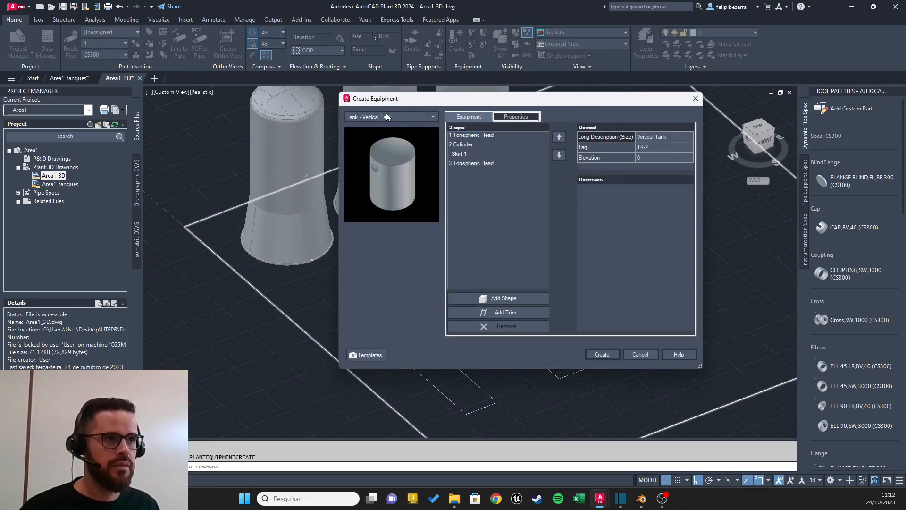
{"action": "left_click", "coordinate": [387, 117]}
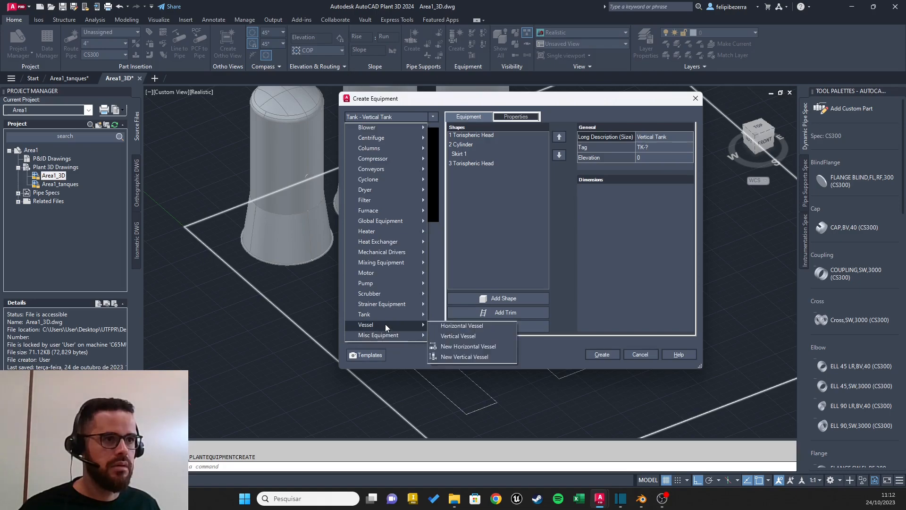
{"action": "mouse_move", "coordinate": [392, 283]}
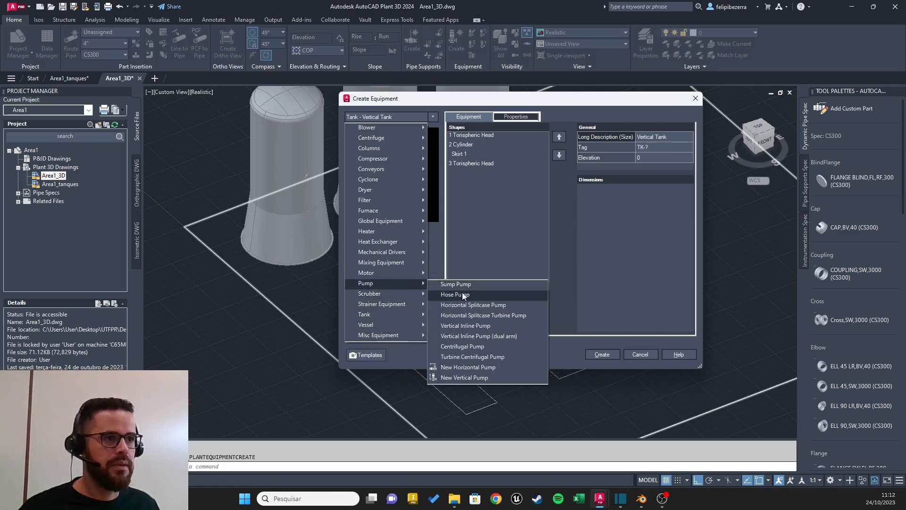
{"action": "left_click", "coordinate": [471, 348]}
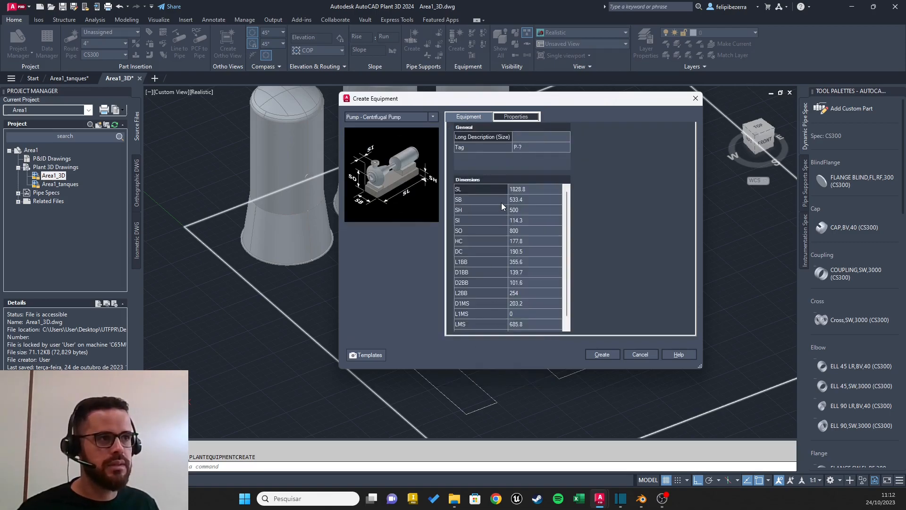
{"action": "left_click", "coordinate": [540, 146]}
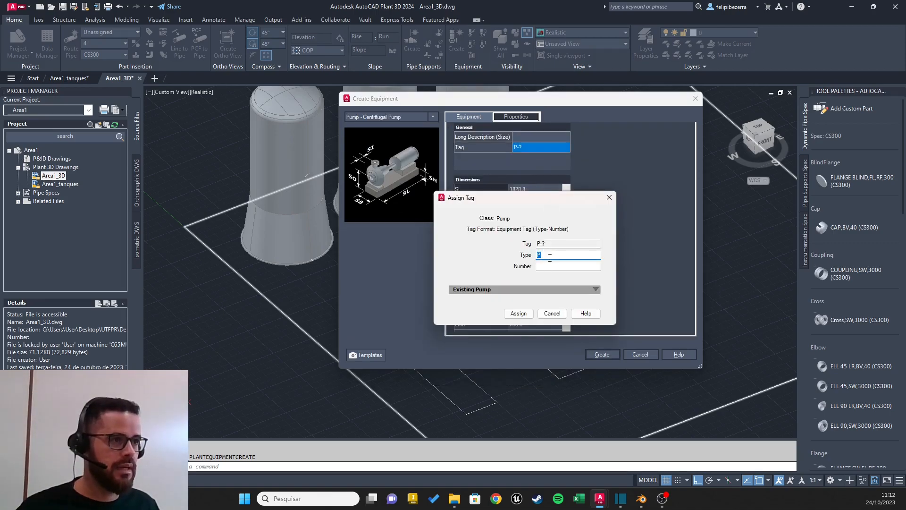
{"action": "left_click", "coordinate": [563, 266]}
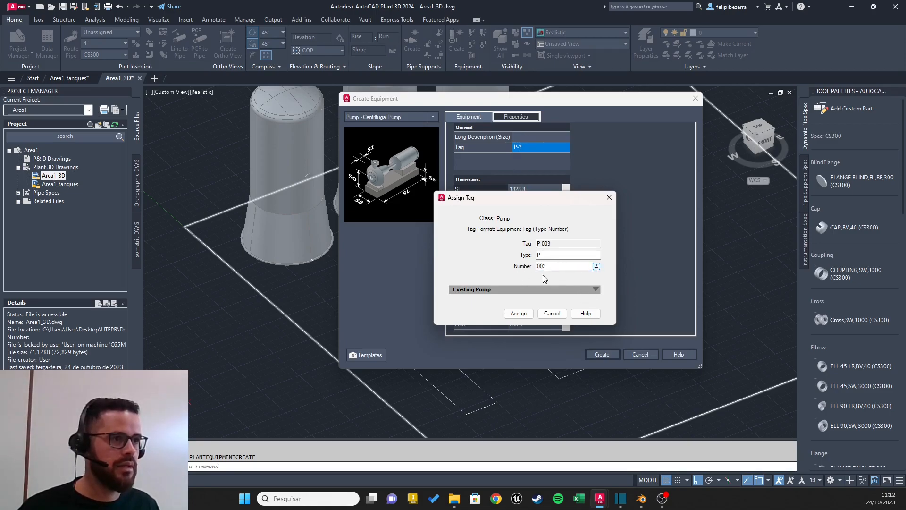
{"action": "left_click", "coordinate": [518, 314]}
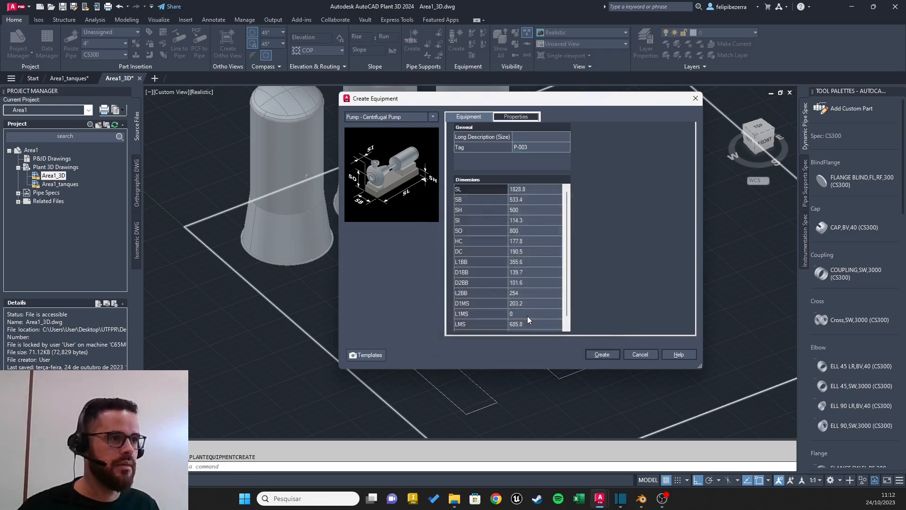
Step: Insert the P-003 centrifugal pump at the midpoint of the first small square base's tank-side edge, rotated to the 270° direction
{"action": "left_click", "coordinate": [602, 354]}
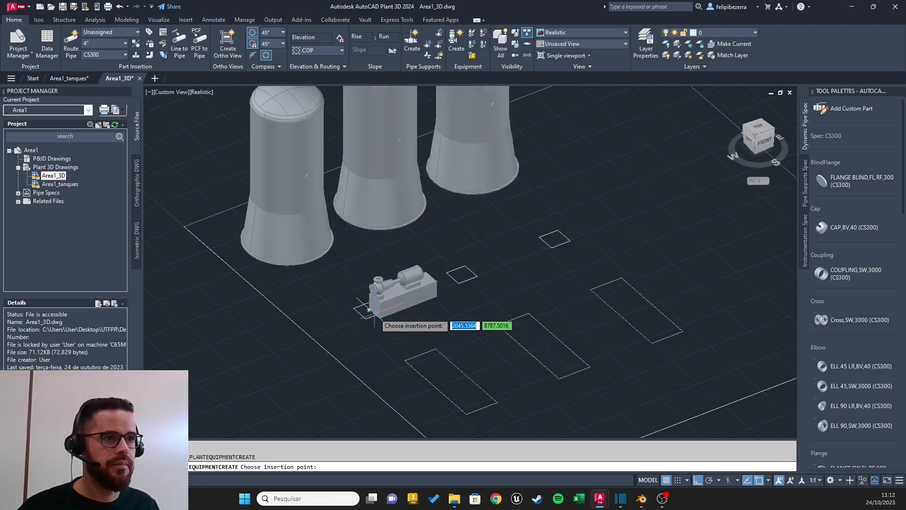
{"action": "scroll", "coordinate": [390, 319], "scroll_direction": "up", "scroll_amount": 5}
{"action": "middle_click_drag", "start_coordinate": [390, 318], "coordinate": [459, 265], "text": "shift"}
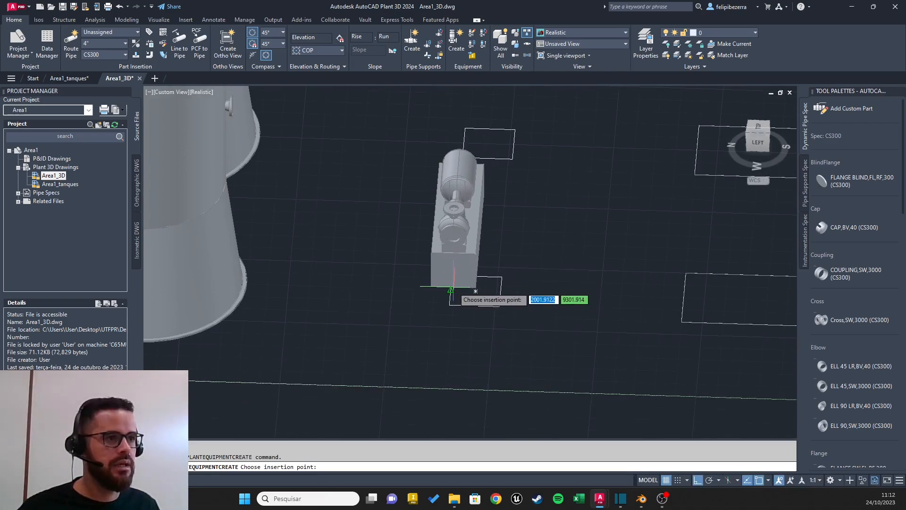
{"action": "left_click", "coordinate": [451, 289]}
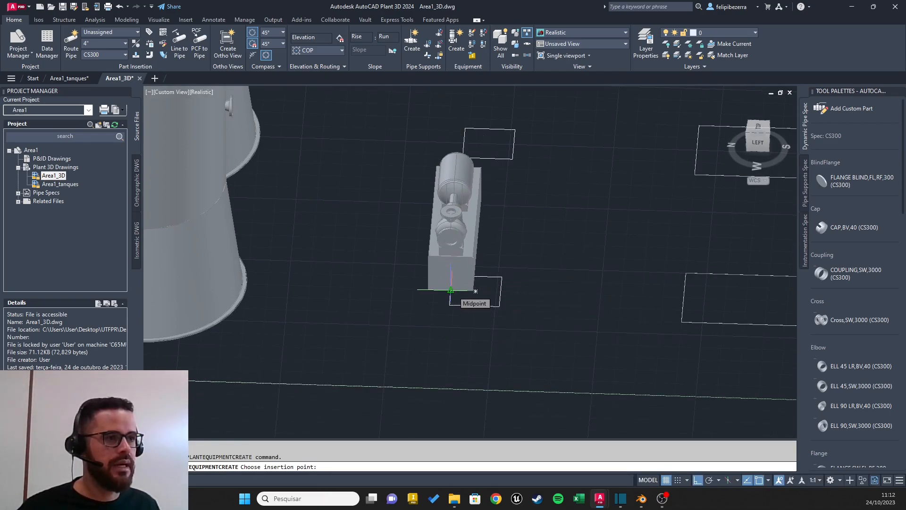
{"action": "left_click", "coordinate": [475, 291]}
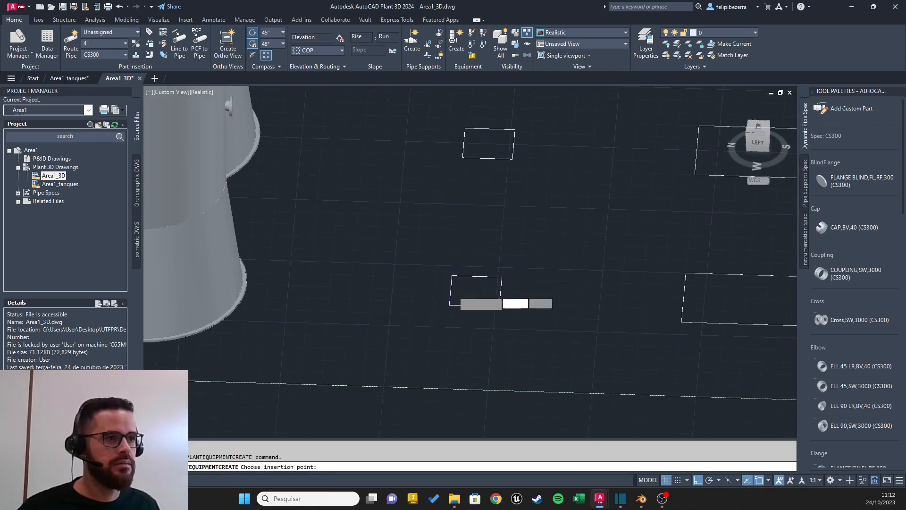
{"action": "left_click", "coordinate": [613, 307]}
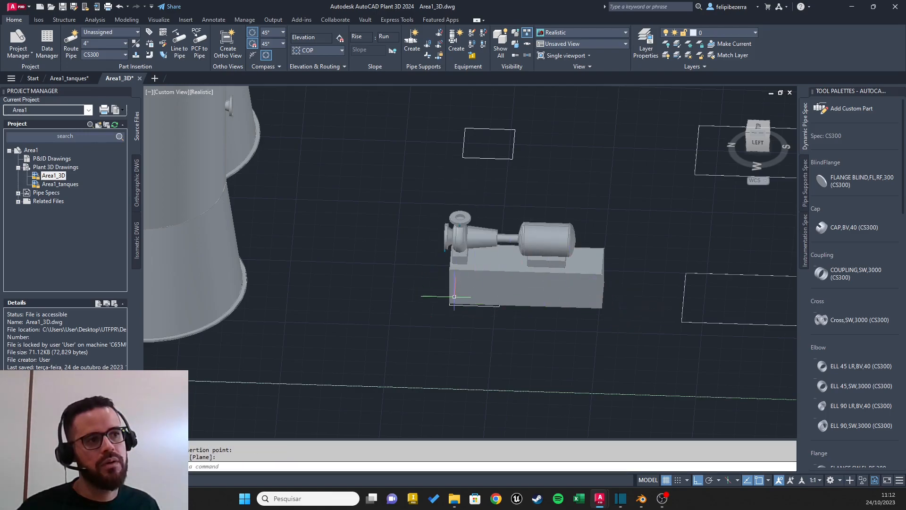
Step: Examine from several angles how the inserted pump, its nozzles and its foundation block sit on the first square base
{"action": "middle_click_drag", "start_coordinate": [504, 290], "coordinate": [516, 315], "text": "shift"}
{"action": "scroll", "coordinate": [516, 315], "scroll_direction": "up", "scroll_amount": 5}
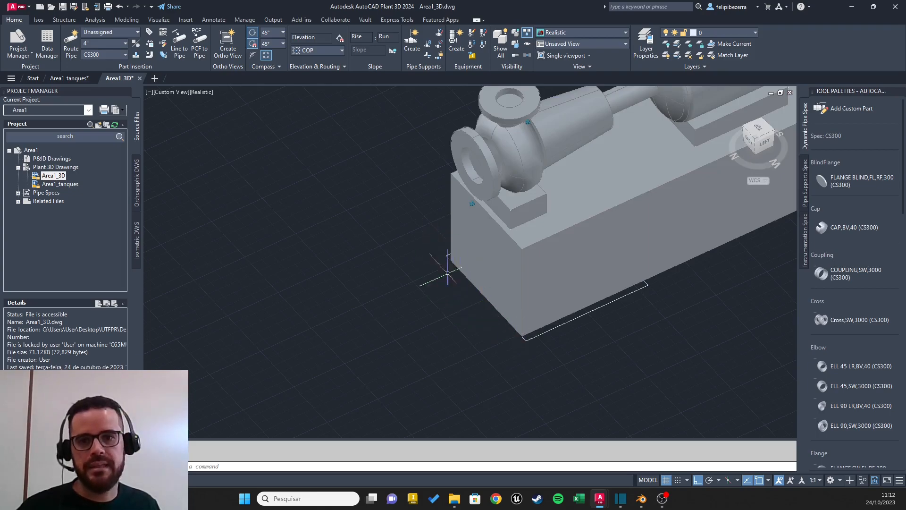
{"action": "middle_click_drag", "start_coordinate": [496, 243], "coordinate": [435, 182], "text": "shift"}
{"action": "middle_click_drag", "start_coordinate": [454, 124], "coordinate": [458, 203]}
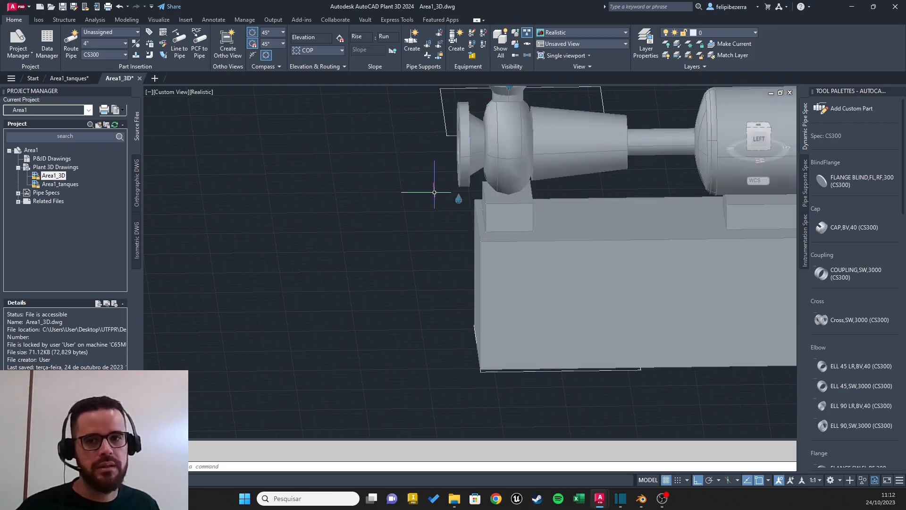
{"action": "scroll", "coordinate": [433, 190], "scroll_direction": "down", "scroll_amount": 3}
{"action": "middle_click_drag", "start_coordinate": [522, 223], "coordinate": [453, 225], "text": "shift"}
{"action": "scroll", "coordinate": [523, 240], "scroll_direction": "down", "scroll_amount": 5}
{"action": "scroll", "coordinate": [549, 212], "scroll_direction": "up", "scroll_amount": 2}
{"action": "middle_click_drag", "start_coordinate": [554, 210], "coordinate": [624, 221], "text": "shift"}
{"action": "middle_click_drag", "start_coordinate": [514, 329], "coordinate": [581, 322], "text": "shift"}
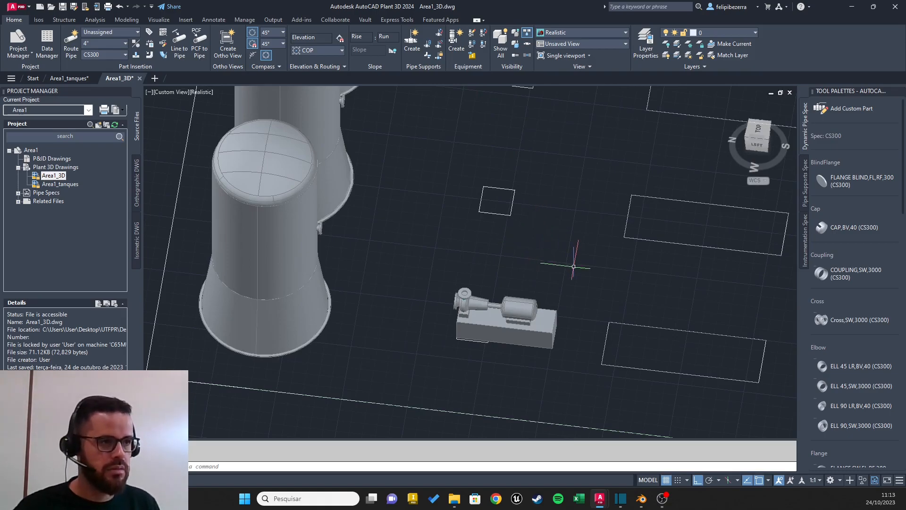
Step: Copy the pump from the midpoint of its foundation's lower front edge to the matching midpoint on the second square base, 3000 away
{"action": "type", "text": "c"}
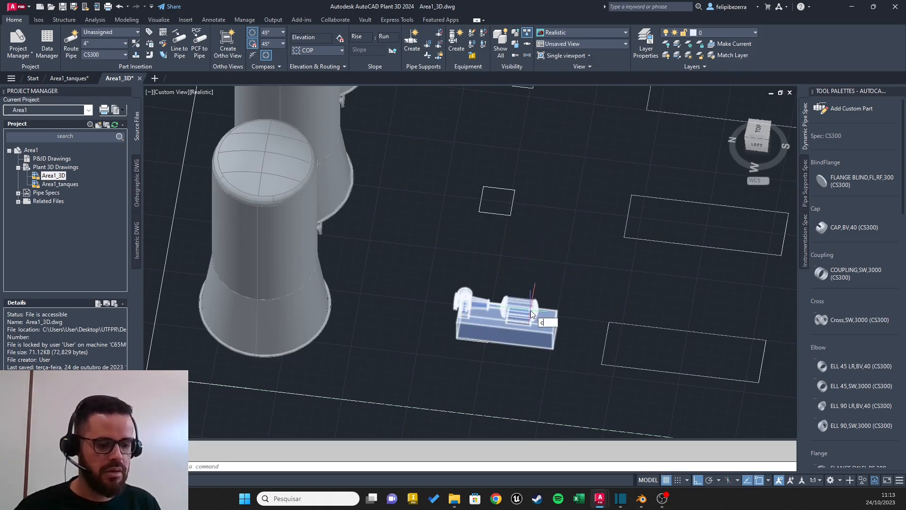
{"action": "type", "text": "op"}
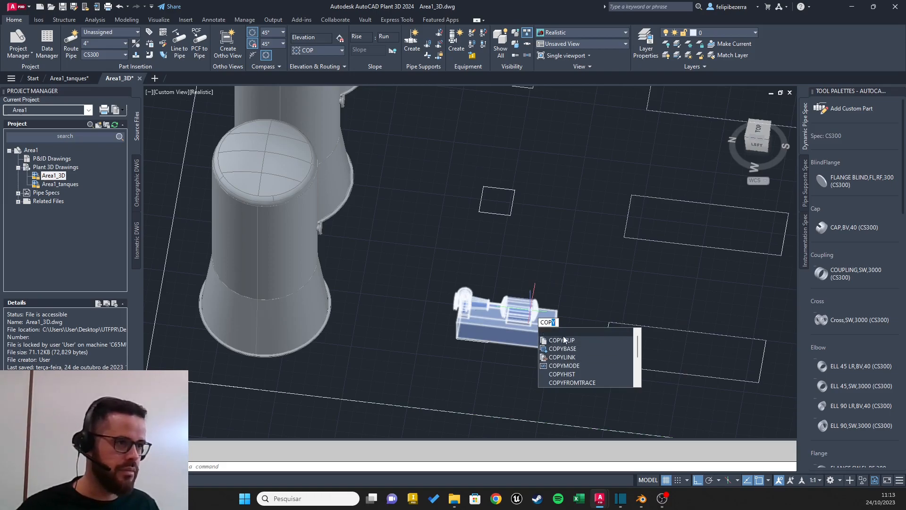
{"action": "key", "text": "Return"}
{"action": "left_click", "coordinate": [473, 333]}
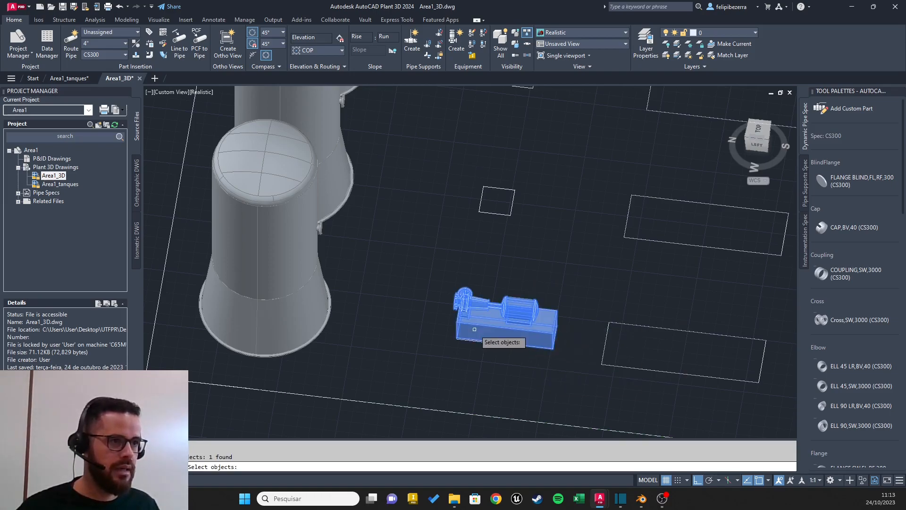
{"action": "key", "text": "Return"}
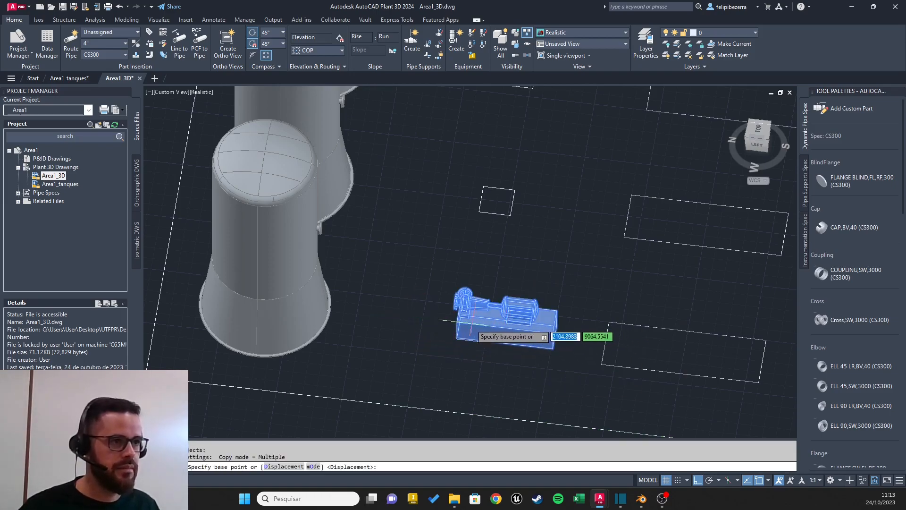
{"action": "middle_click_drag", "start_coordinate": [444, 314], "coordinate": [578, 270], "text": "shift"}
{"action": "scroll", "coordinate": [578, 270], "scroll_direction": "up", "scroll_amount": 3}
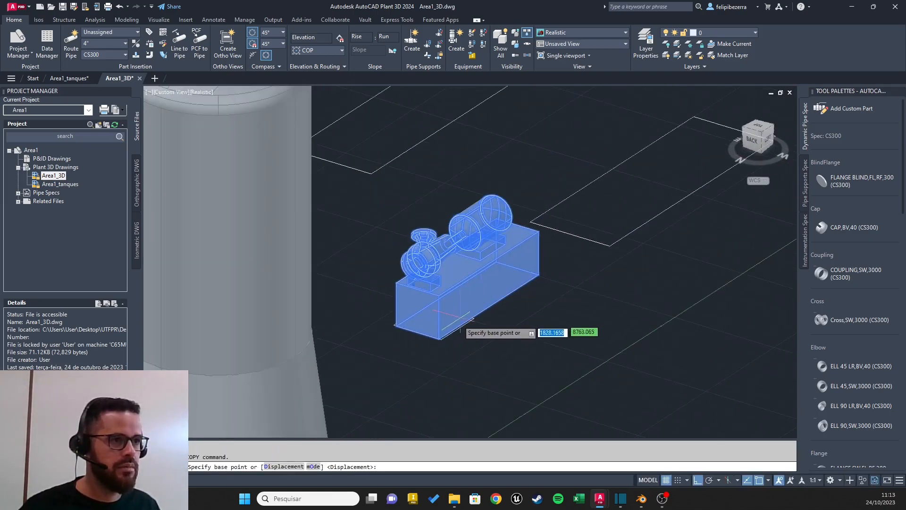
{"action": "left_click", "coordinate": [417, 331]}
{"action": "middle_click_drag", "start_coordinate": [324, 220], "coordinate": [254, 304], "text": "shift"}
{"action": "middle_click_drag", "start_coordinate": [231, 314], "coordinate": [491, 251], "text": "shift"}
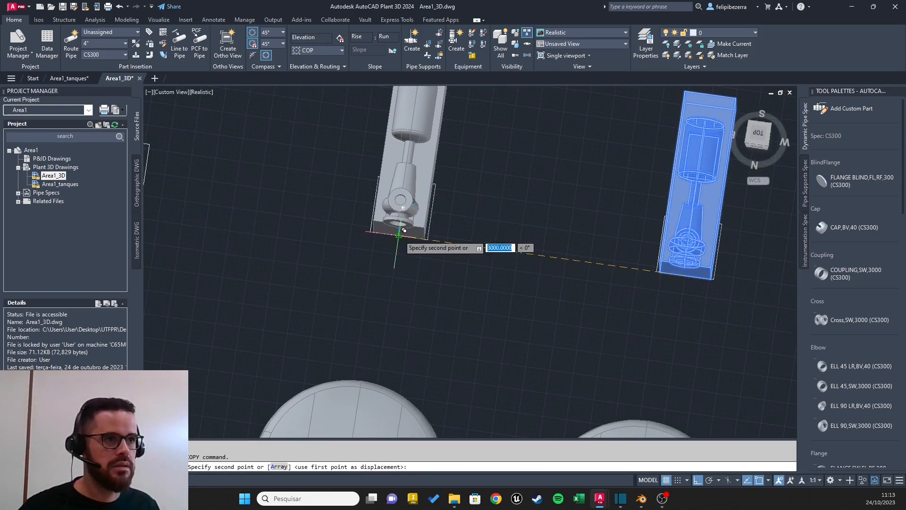
{"action": "left_click", "coordinate": [404, 230]}
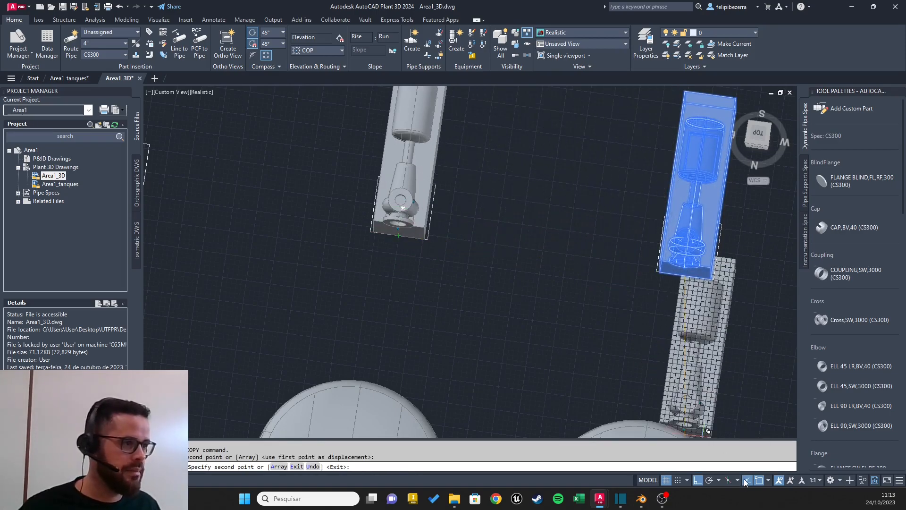
Step: Turn off Ortho mode and place another pump copy at the edge midpoint of the third square base, finishing the copy
{"action": "left_click", "coordinate": [698, 484]}
{"action": "middle_click_drag", "start_coordinate": [281, 183], "coordinate": [650, 190]}
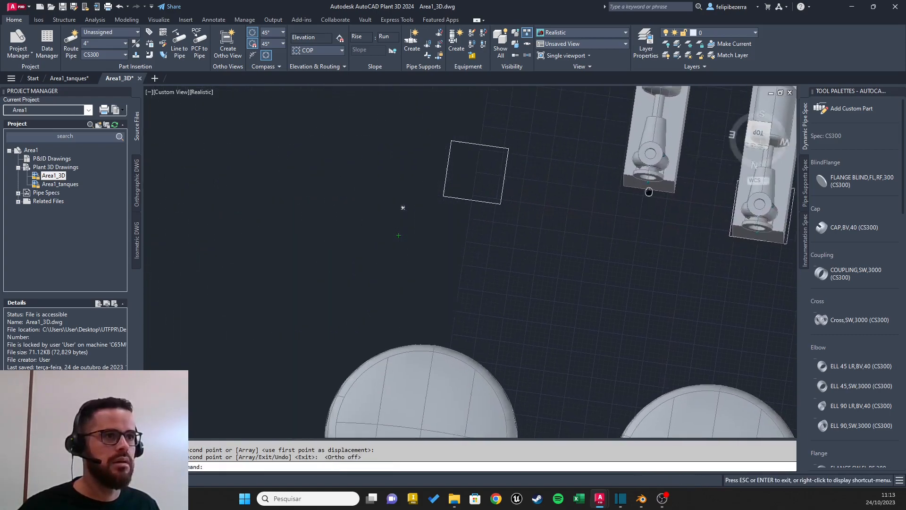
{"action": "left_click", "coordinate": [487, 197]}
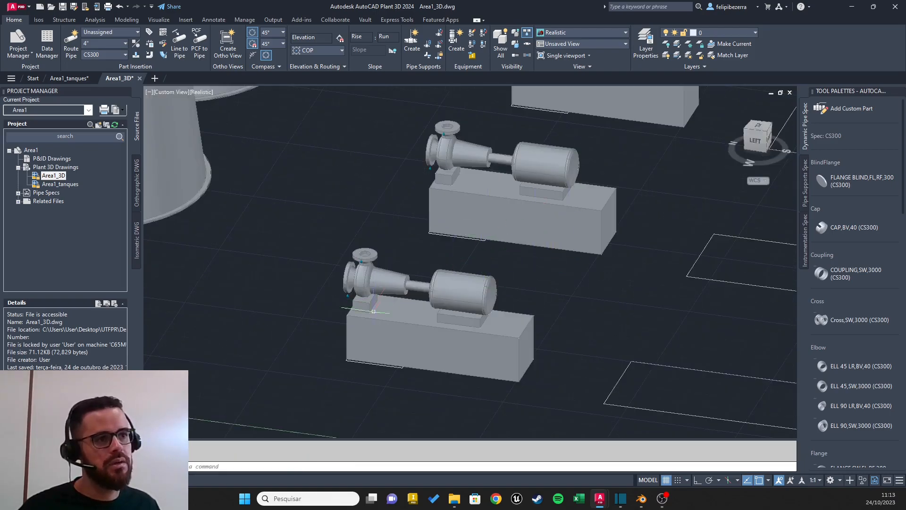
{"action": "left_click", "coordinate": [417, 315]}
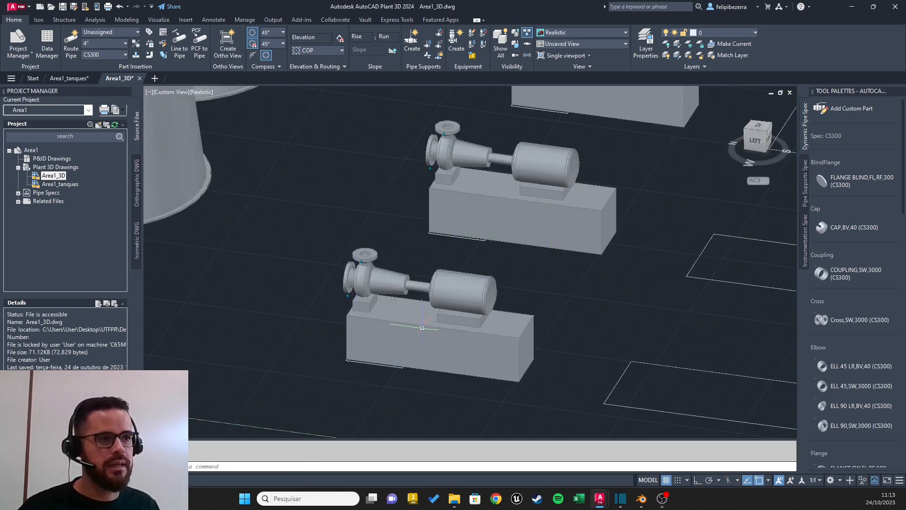
{"action": "key", "text": "Escape"}
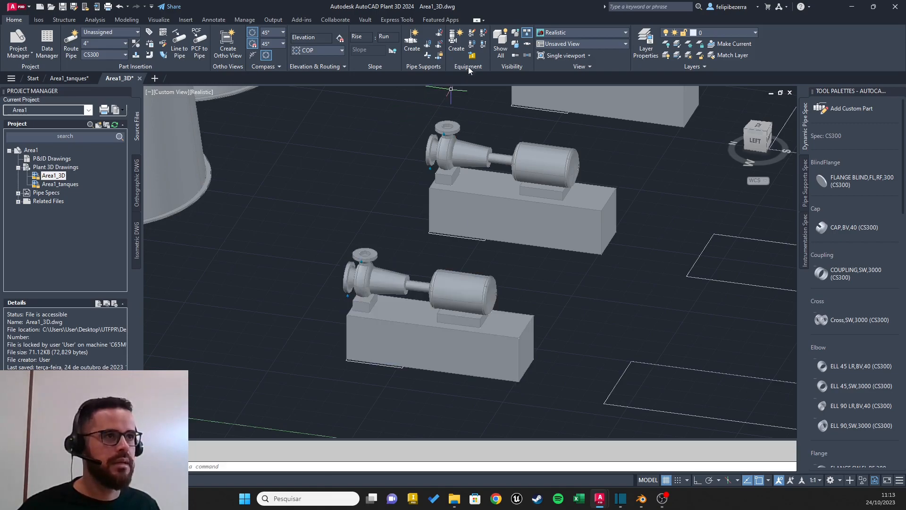
Step: Start creating a new piece of equipment for the plant layout
{"action": "left_click", "coordinate": [456, 43]}
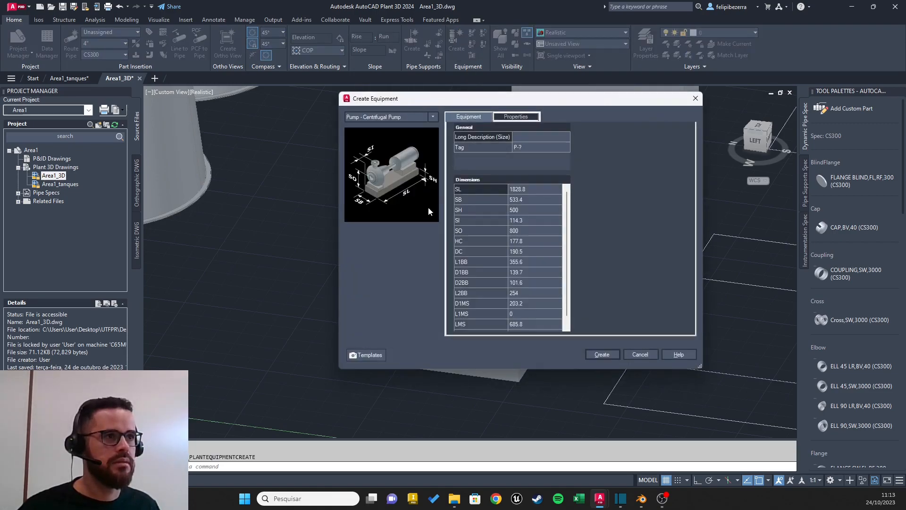
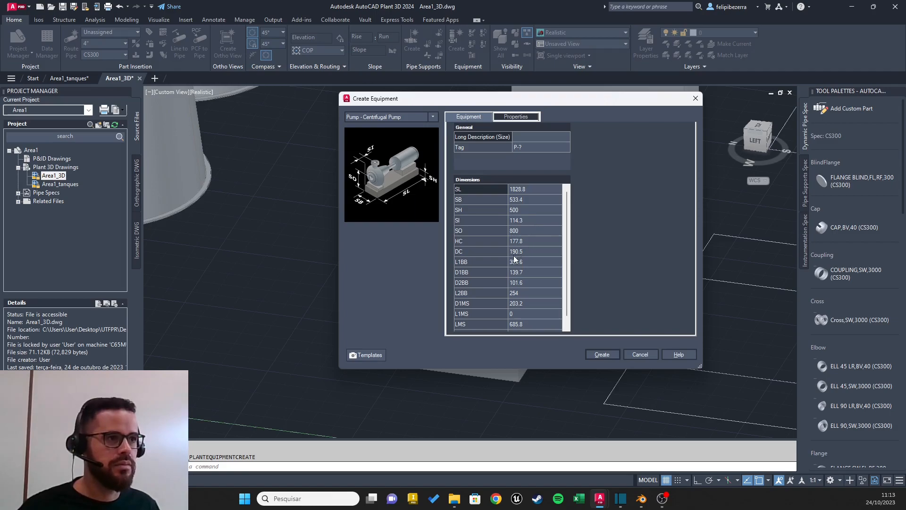
{"action": "left_click", "coordinate": [462, 232]}
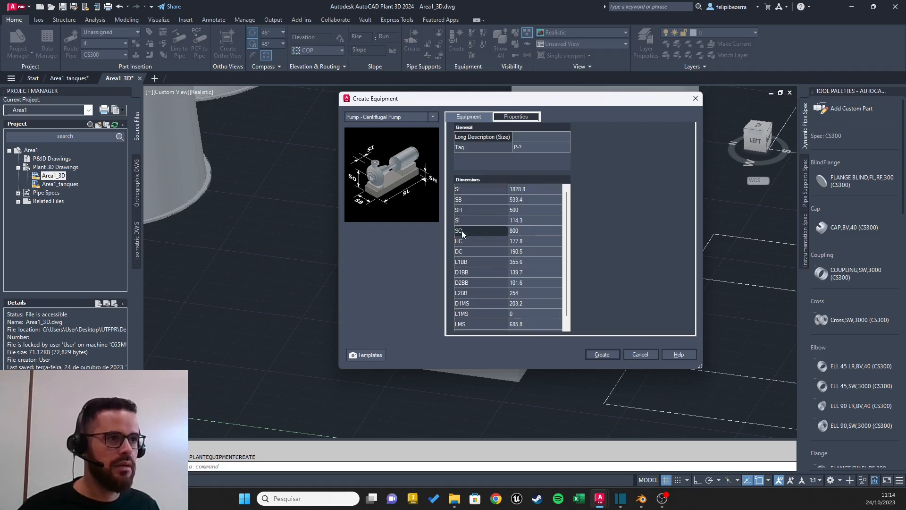
{"action": "left_click", "coordinate": [521, 231]}
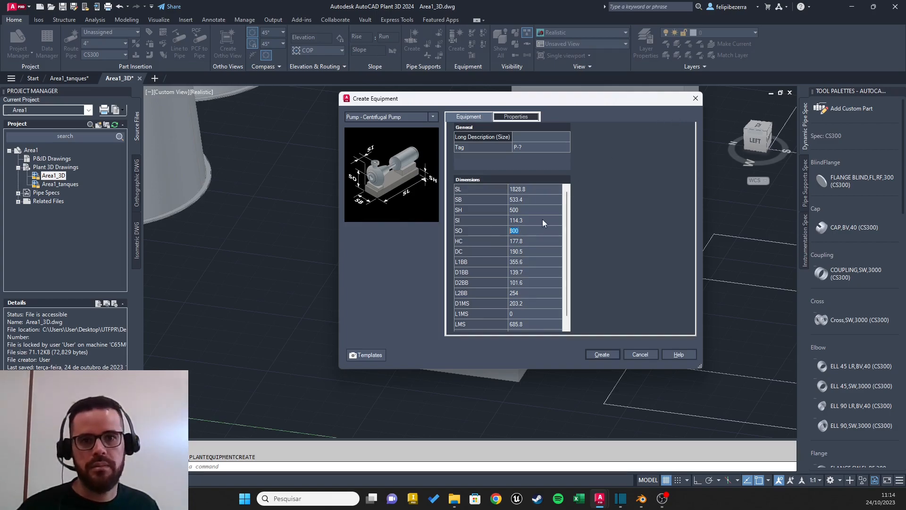
{"action": "left_click", "coordinate": [695, 99]}
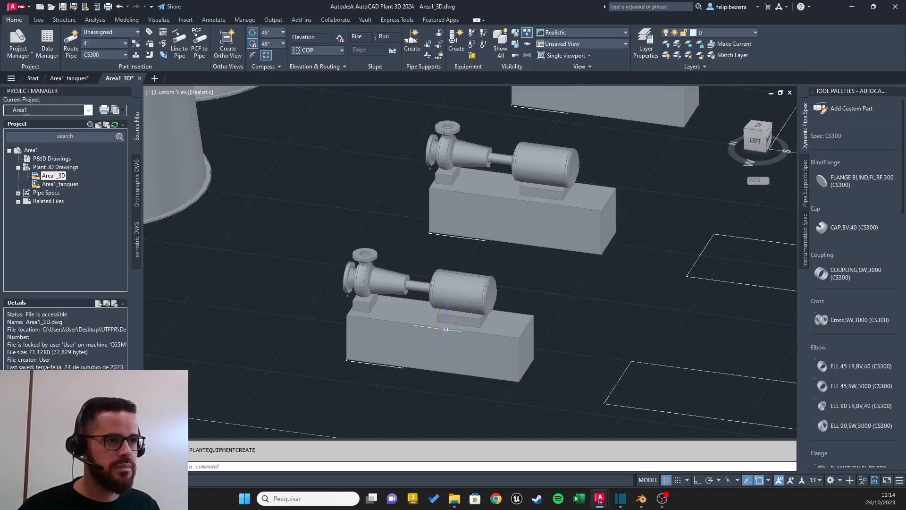
Step: Try setting the SO dimension of the pump on the nearest foundation to 300, and undo the modification
{"action": "left_click", "coordinate": [425, 326]}
{"action": "right_click", "coordinate": [432, 326]}
{"action": "left_click", "coordinate": [458, 311]}
{"action": "right_click", "coordinate": [440, 344]}
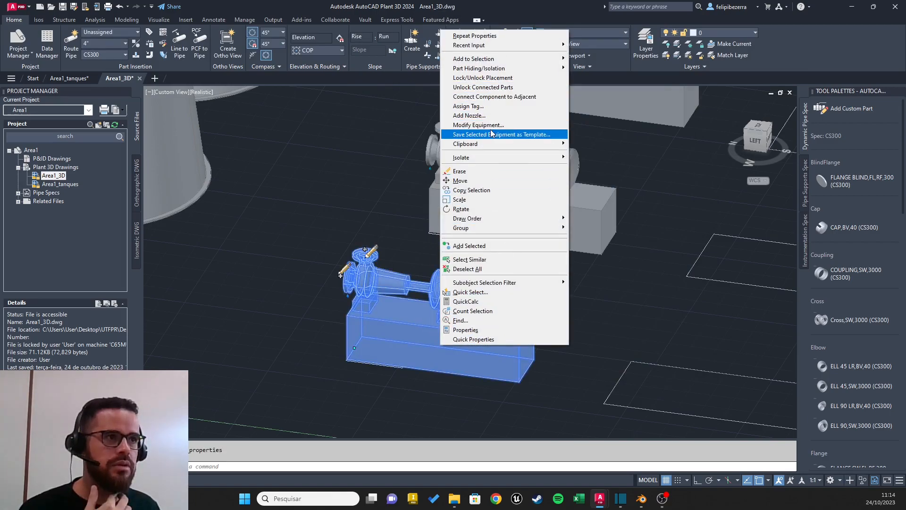
{"action": "left_click", "coordinate": [491, 126]}
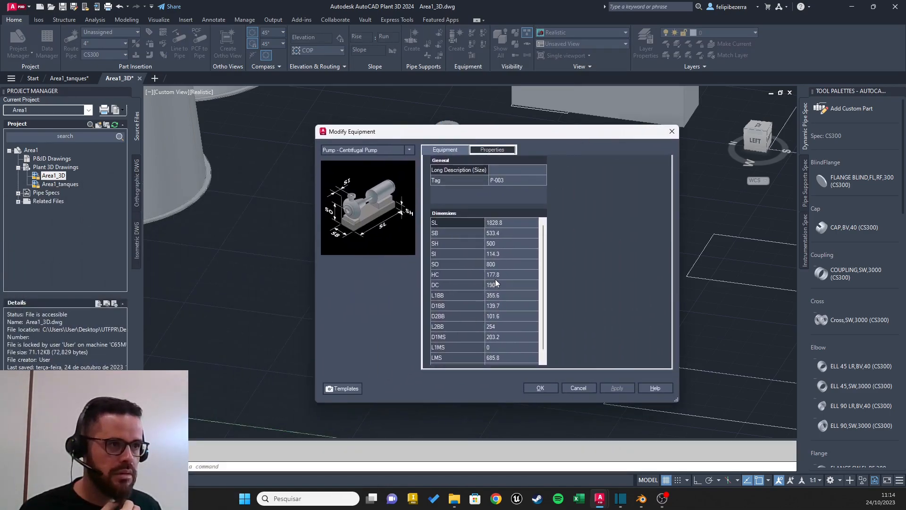
{"action": "left_click", "coordinate": [504, 265]}
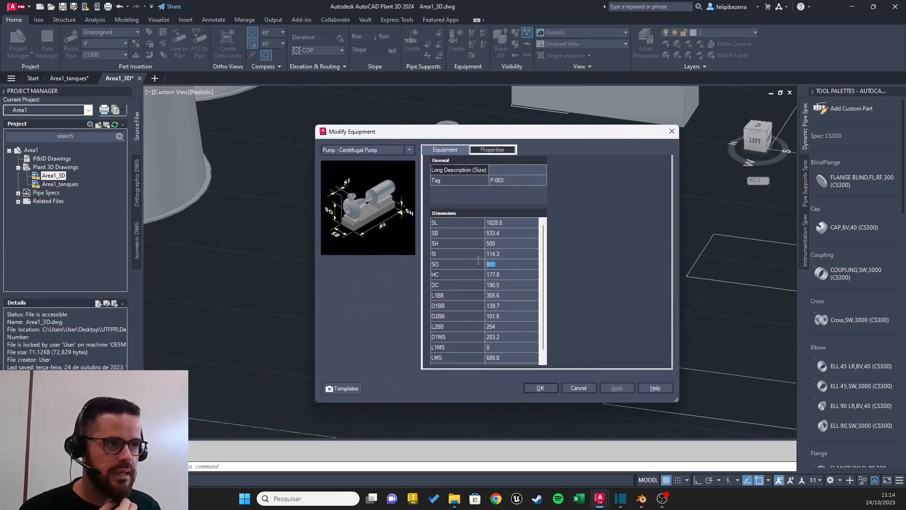
{"action": "type", "text": "300"}
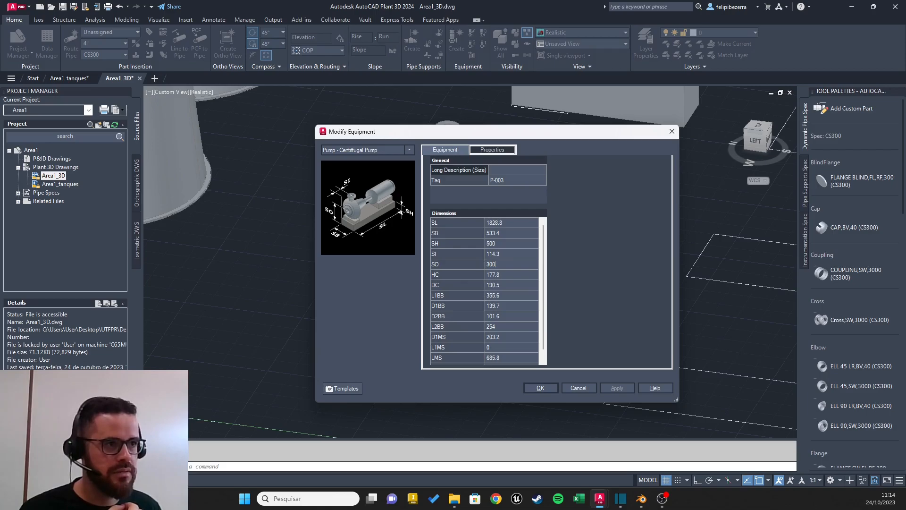
{"action": "left_click", "coordinate": [540, 388]}
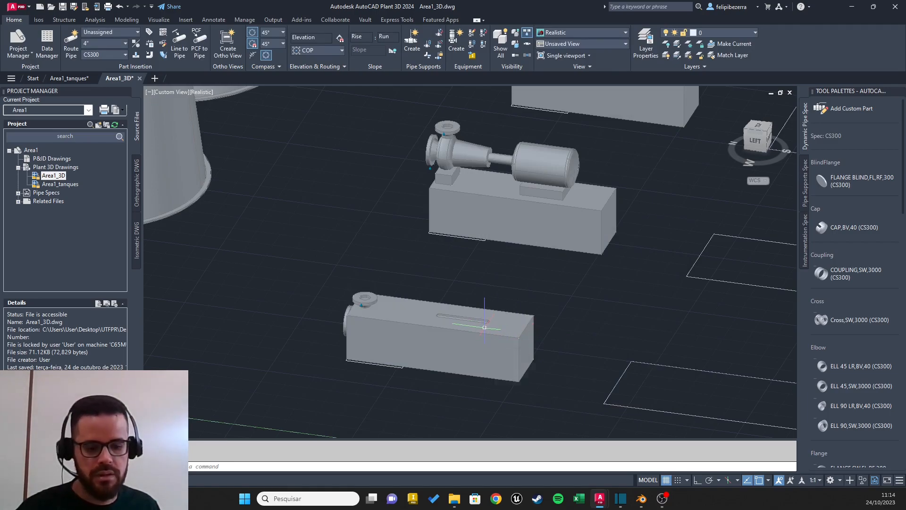
{"action": "key", "text": "ctrl+z"}
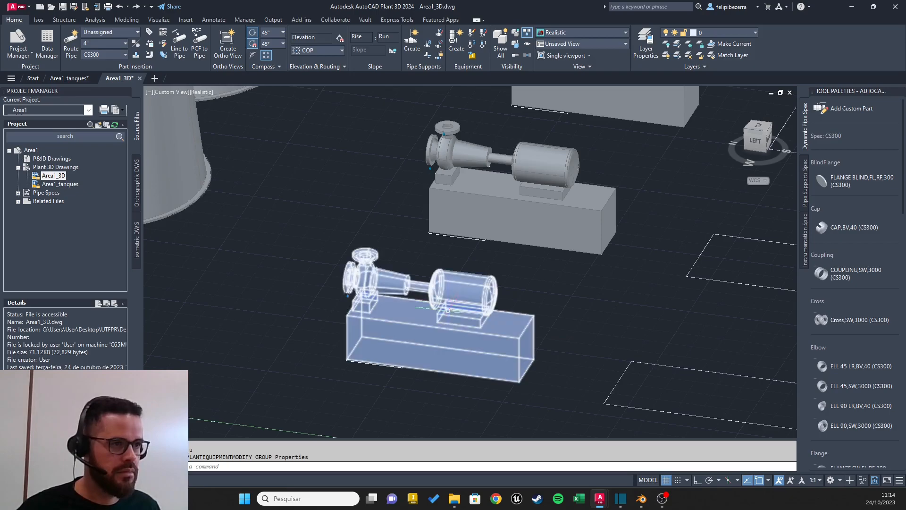
Step: Examine the three pumps and the empty rectangular bases beside them from several angles
{"action": "left_click", "coordinate": [466, 326]}
{"action": "middle_click_drag", "start_coordinate": [409, 296], "coordinate": [401, 245], "text": "shift"}
{"action": "scroll", "coordinate": [479, 263], "scroll_direction": "down", "scroll_amount": 4}
{"action": "middle_click_drag", "start_coordinate": [477, 262], "coordinate": [528, 250], "text": "shift"}
{"action": "middle_click_drag", "start_coordinate": [530, 229], "coordinate": [395, 286]}
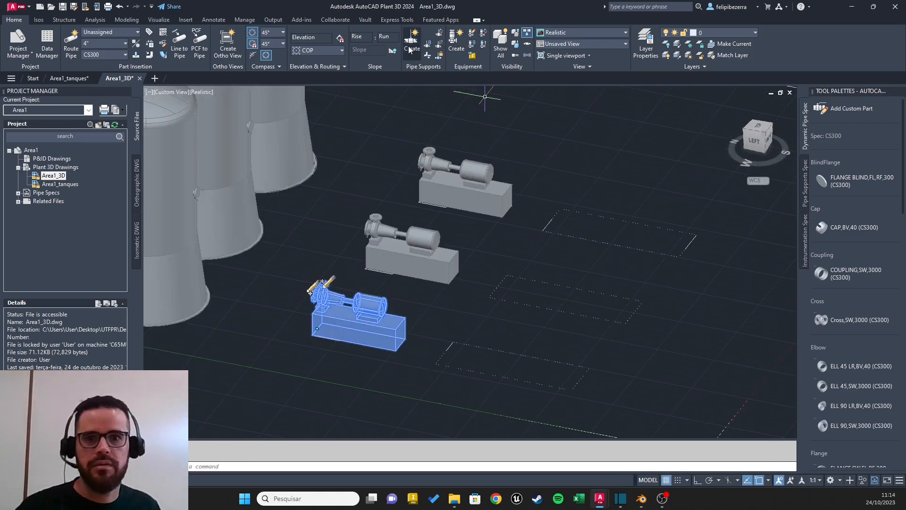
{"action": "key", "text": "Escape"}
{"action": "key", "text": "Escape"}
{"action": "middle_click_drag", "start_coordinate": [485, 242], "coordinate": [523, 213], "text": "shift"}
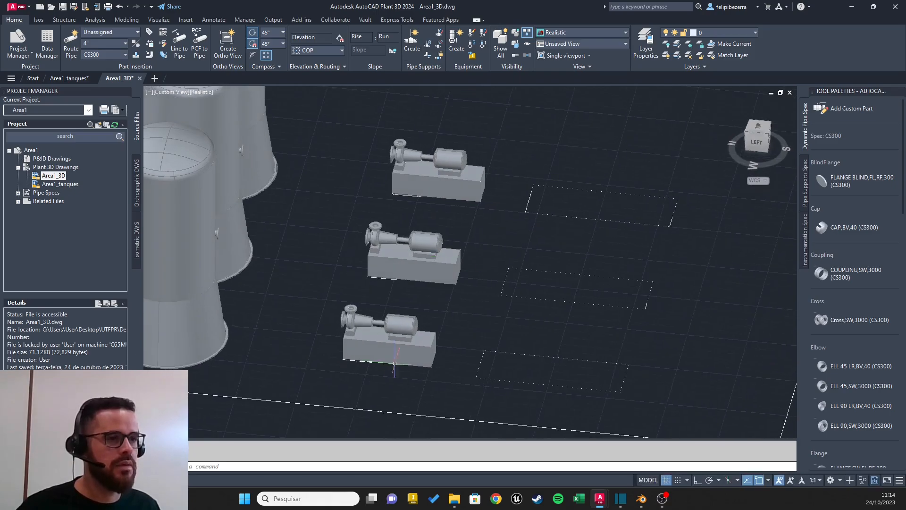
Step: Start a new piece of equipment and choose the Reboiler heat exchanger type
{"action": "left_click", "coordinate": [455, 43]}
{"action": "left_click", "coordinate": [411, 116]}
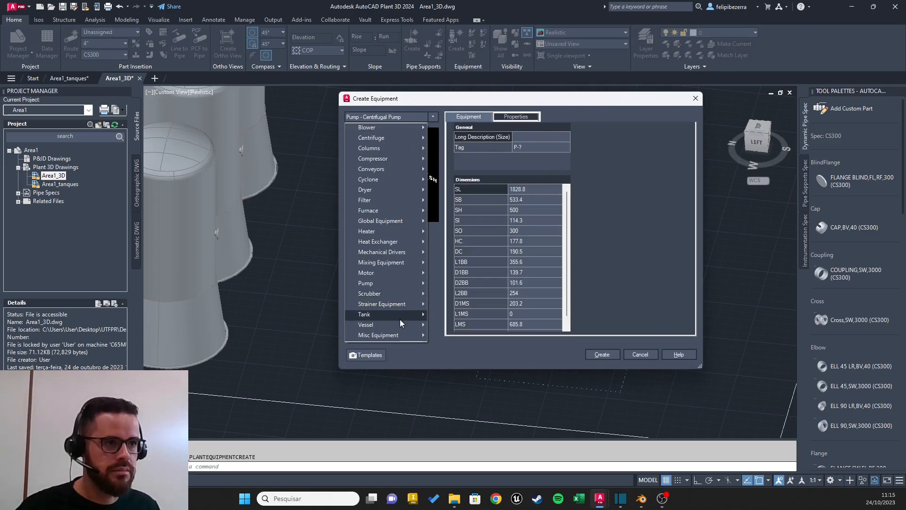
{"action": "mouse_move", "coordinate": [400, 315]}
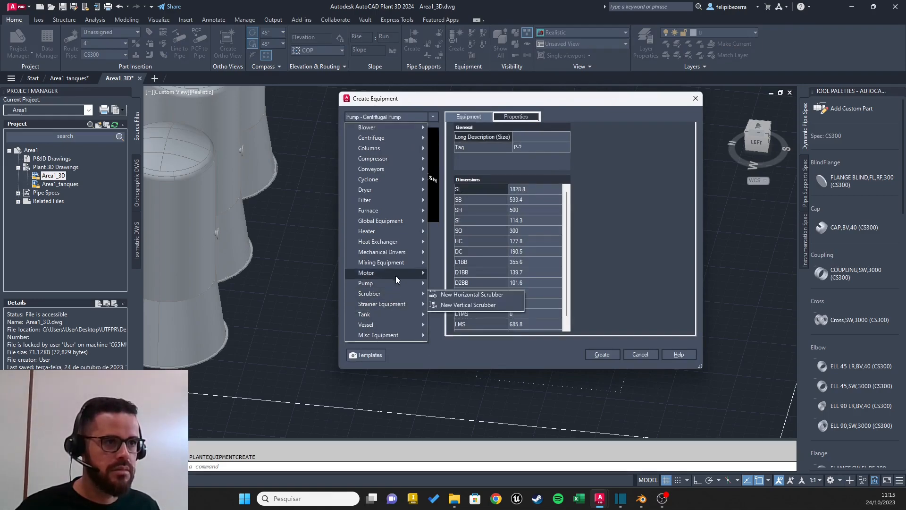
{"action": "mouse_move", "coordinate": [404, 241]}
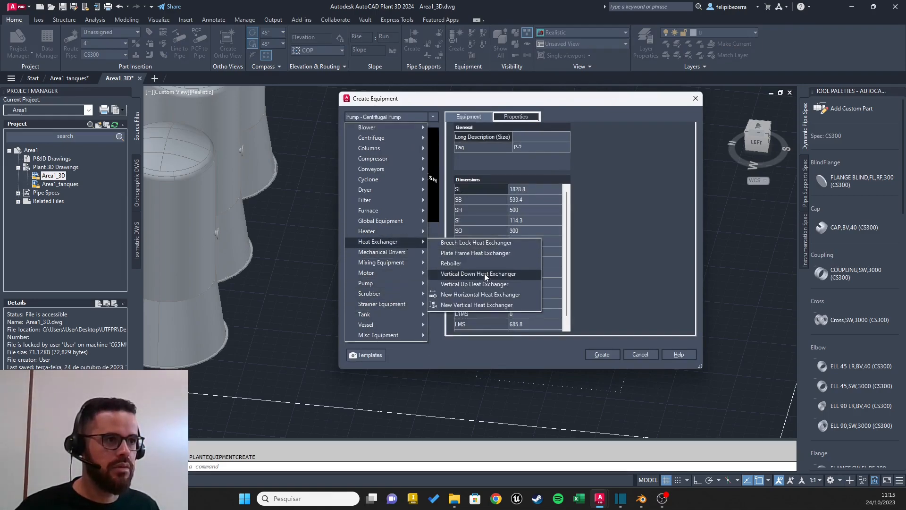
{"action": "left_click", "coordinate": [472, 264]}
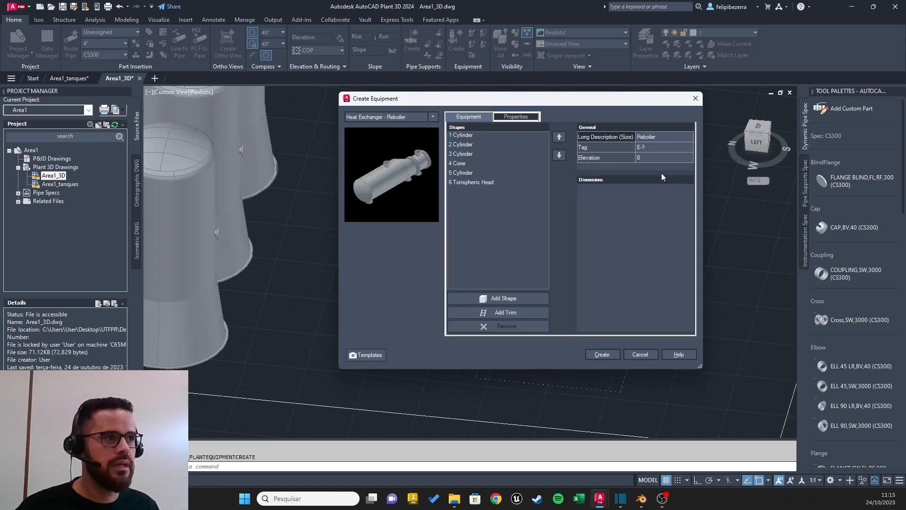
Step: Assign the reboiler the tag E-002, with type E and number 002
{"action": "left_click", "coordinate": [652, 146]}
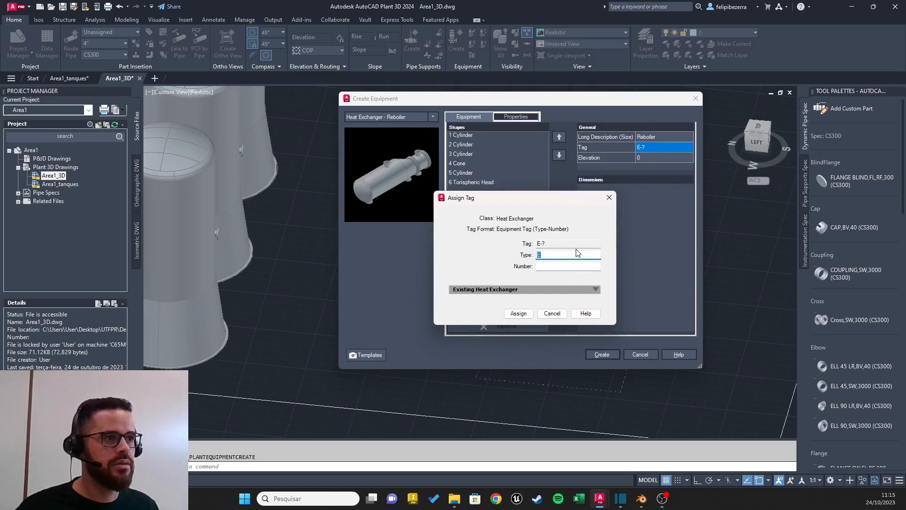
{"action": "key", "text": "Tab"}
{"action": "left_click", "coordinate": [596, 266]}
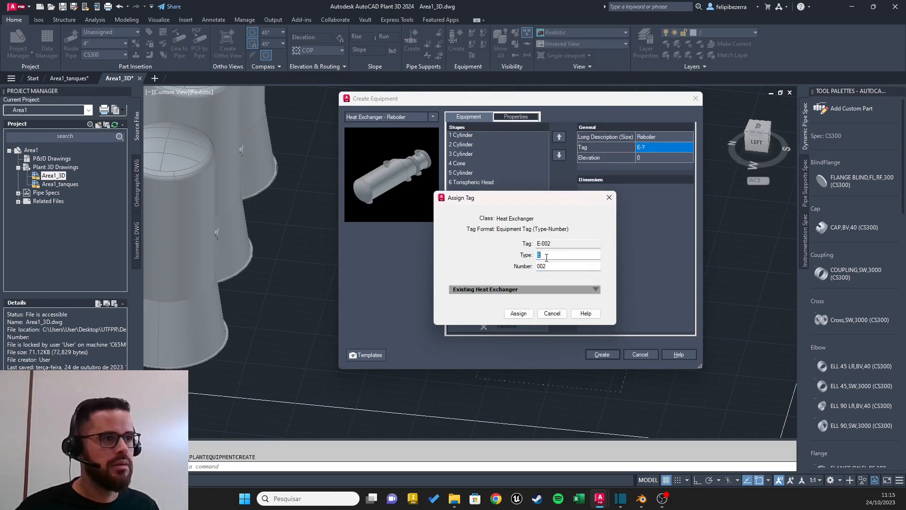
{"action": "left_click", "coordinate": [551, 268]}
{"action": "left_click", "coordinate": [520, 315]}
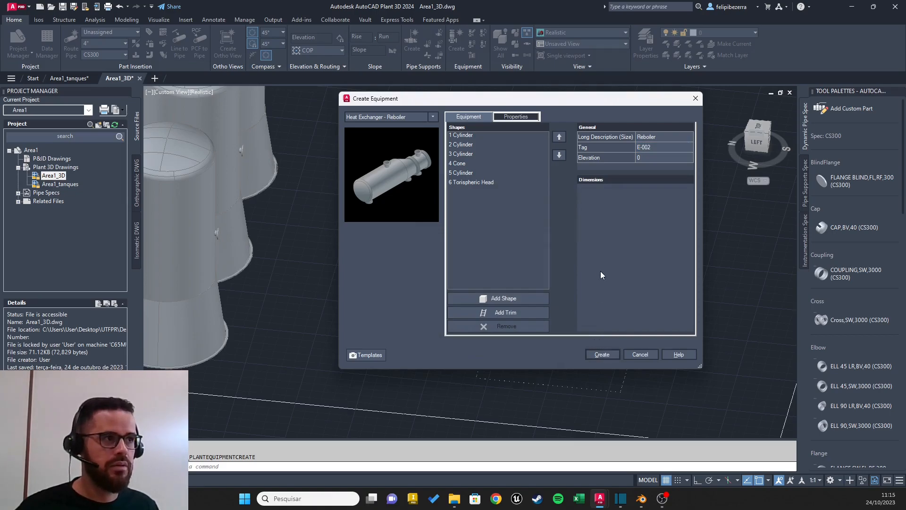
Step: Insert the reboiler at the midpoint of the first rectangular base's short edge farthest from the pumps, rotated 90° along the base
{"action": "left_click", "coordinate": [601, 355]}
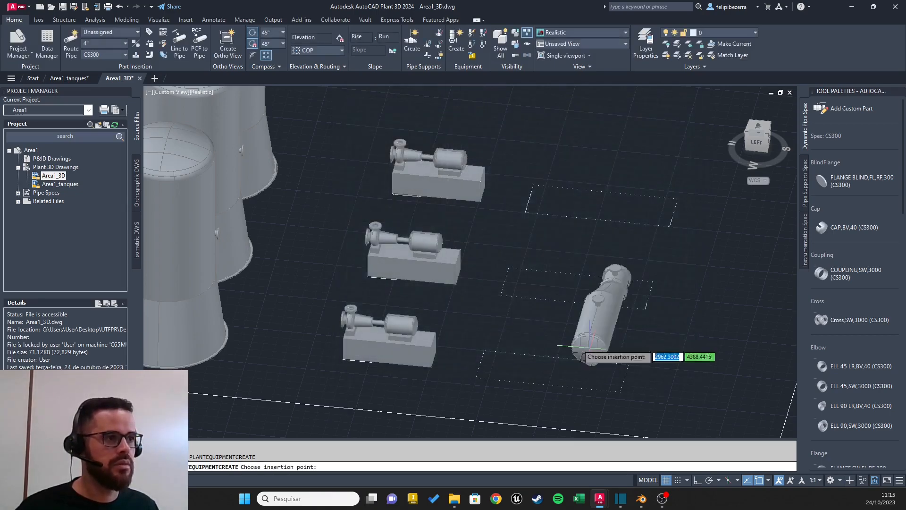
{"action": "scroll", "coordinate": [593, 338], "scroll_direction": "up", "scroll_amount": 3}
{"action": "middle_click_drag", "start_coordinate": [593, 337], "coordinate": [482, 375], "text": "shift"}
{"action": "middle_click_drag", "start_coordinate": [329, 347], "coordinate": [469, 311]}
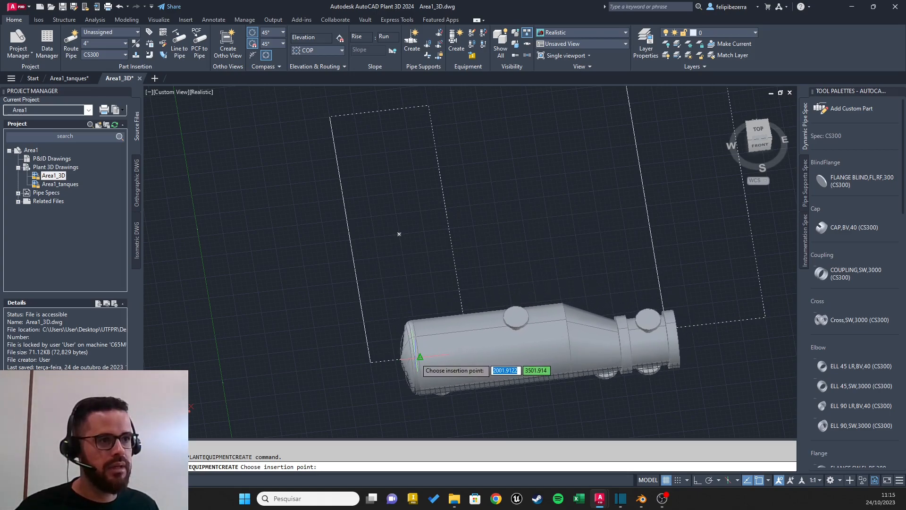
{"action": "scroll", "coordinate": [399, 234], "scroll_direction": "down", "scroll_amount": 8}
{"action": "scroll", "coordinate": [415, 352], "scroll_direction": "up", "scroll_amount": 4}
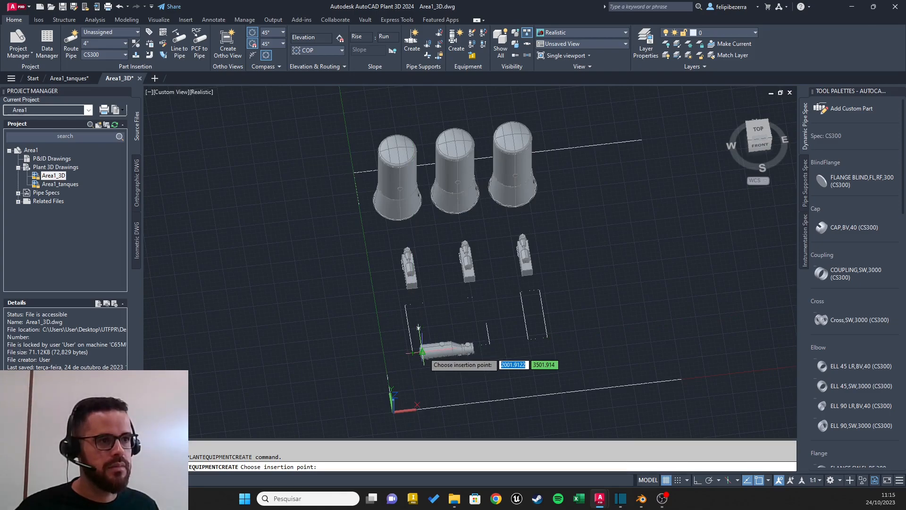
{"action": "left_click", "coordinate": [421, 352]}
{"action": "scroll", "coordinate": [414, 303], "scroll_direction": "up", "scroll_amount": 5}
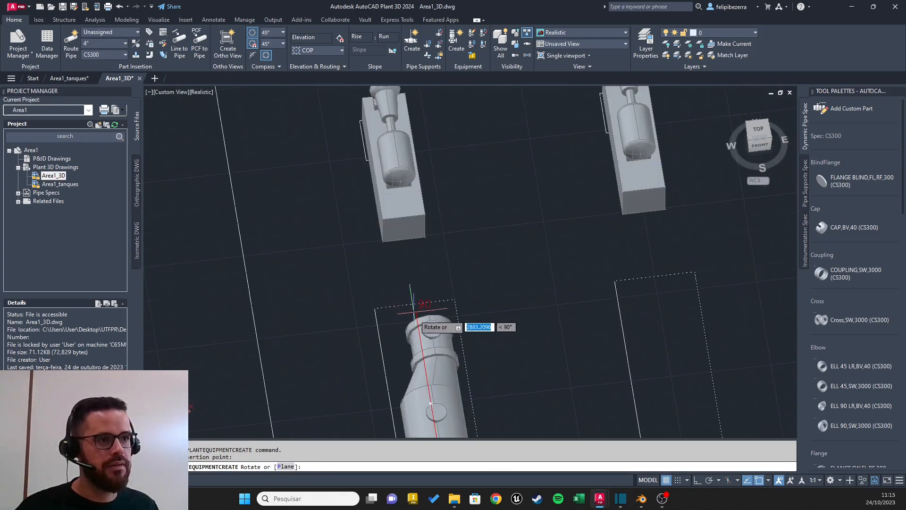
{"action": "left_click", "coordinate": [426, 319]}
{"action": "scroll", "coordinate": [490, 322], "scroll_direction": "down", "scroll_amount": 5}
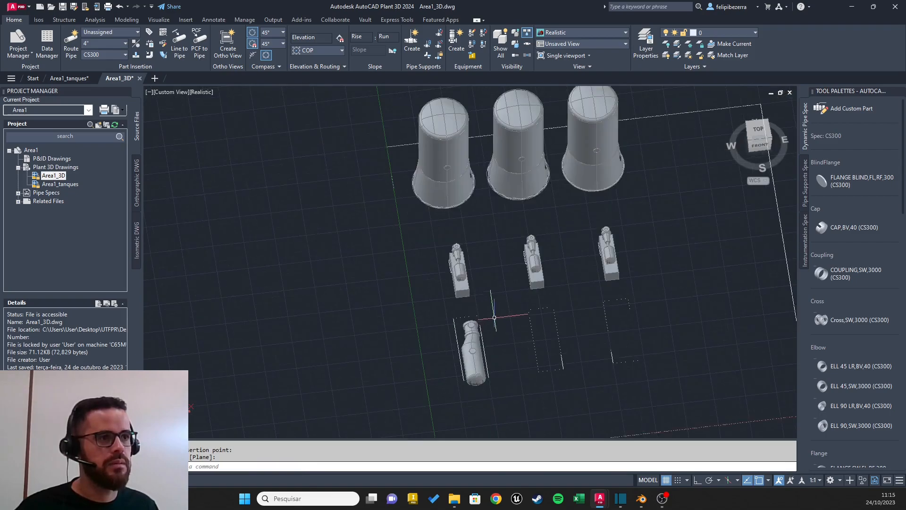
Step: Start a second Reboiler heat exchanger and assign it the tag E-003
{"action": "scroll", "coordinate": [439, 265], "scroll_direction": "up", "scroll_amount": 3}
{"action": "middle_click_drag", "start_coordinate": [451, 272], "coordinate": [364, 273], "text": "shift"}
{"action": "left_click", "coordinate": [263, 324]}
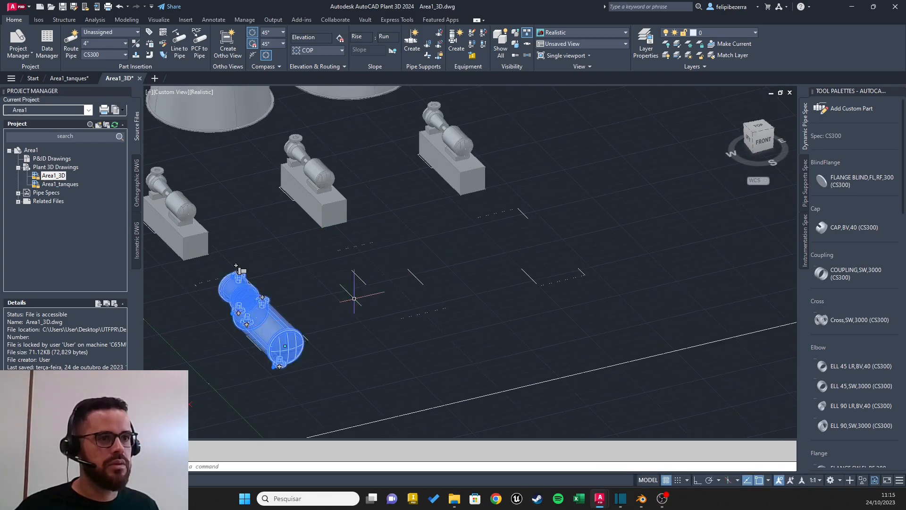
{"action": "left_click", "coordinate": [456, 41]}
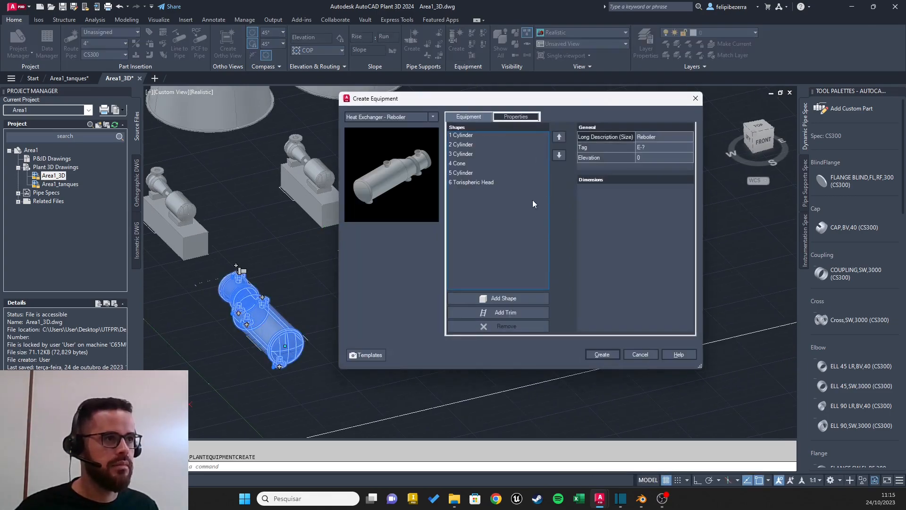
{"action": "left_click", "coordinate": [642, 147]}
{"action": "left_click", "coordinate": [569, 266]}
{"action": "left_click", "coordinate": [518, 313]}
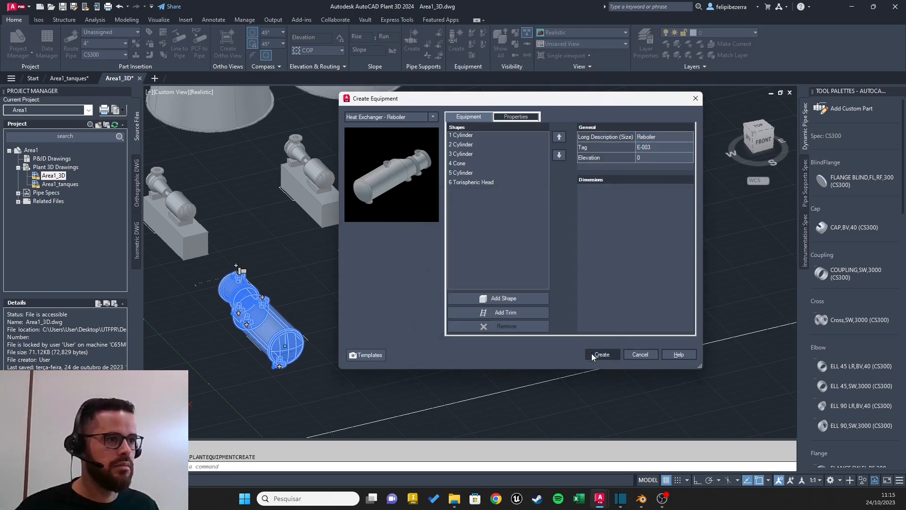
Step: Insert the second reboiler at the short-edge midpoint of the middle rectangular base, rotated to lie along the base toward the pumps
{"action": "left_click", "coordinate": [598, 354]}
{"action": "scroll", "coordinate": [485, 333], "scroll_direction": "up", "scroll_amount": 2}
{"action": "scroll", "coordinate": [427, 311], "scroll_direction": "up", "scroll_amount": 2}
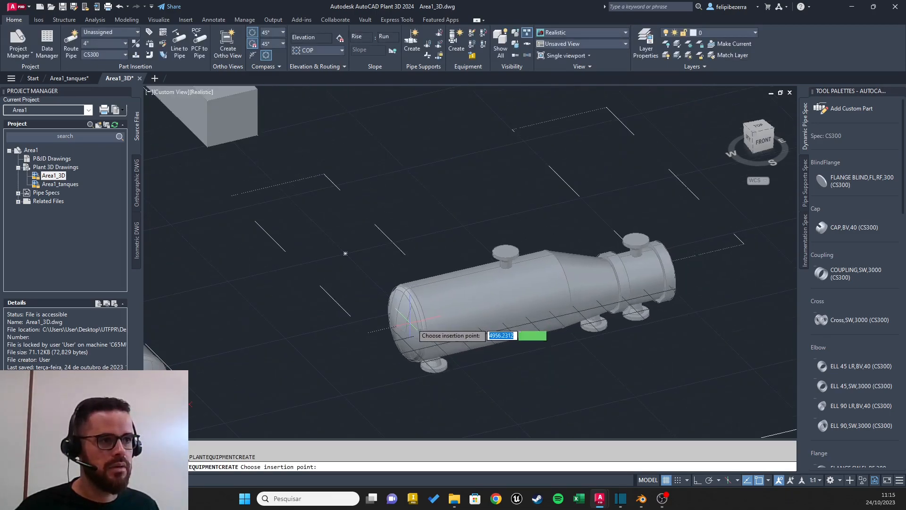
{"action": "scroll", "coordinate": [414, 322], "scroll_direction": "up", "scroll_amount": 3}
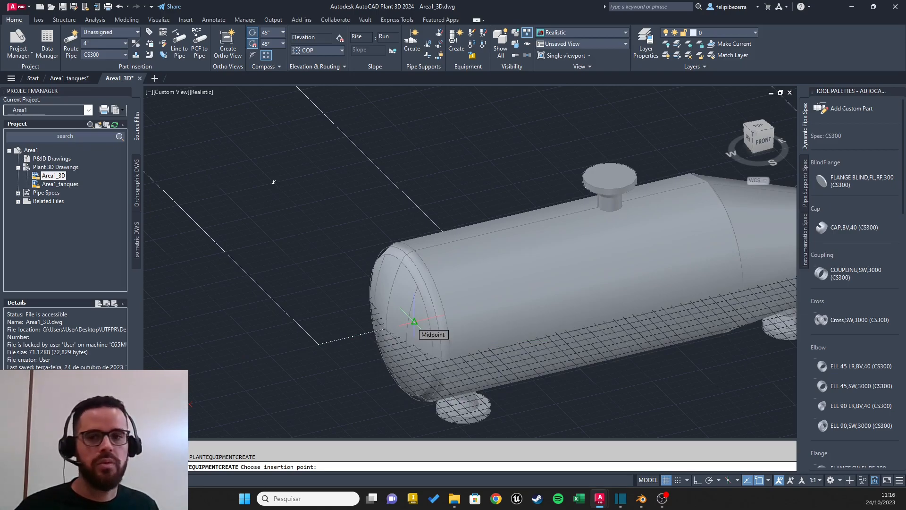
{"action": "scroll", "coordinate": [310, 167], "scroll_direction": "down", "scroll_amount": 3}
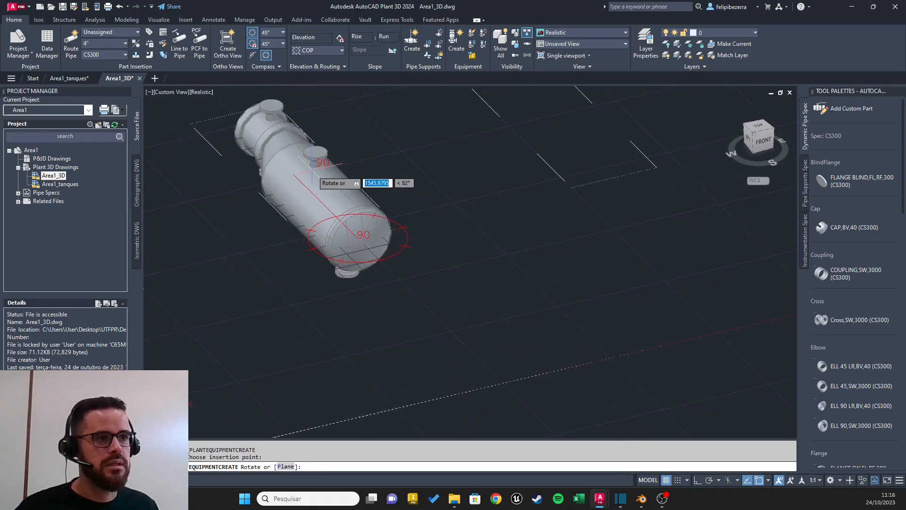
{"action": "left_click", "coordinate": [276, 142]}
Step: Create a third reboiler at the short-edge midpoint of the last rectangular base, rotated to lie along it like the others
{"action": "middle_click_drag", "start_coordinate": [473, 146], "coordinate": [417, 242]}
{"action": "scroll", "coordinate": [421, 241], "scroll_direction": "down", "scroll_amount": 3}
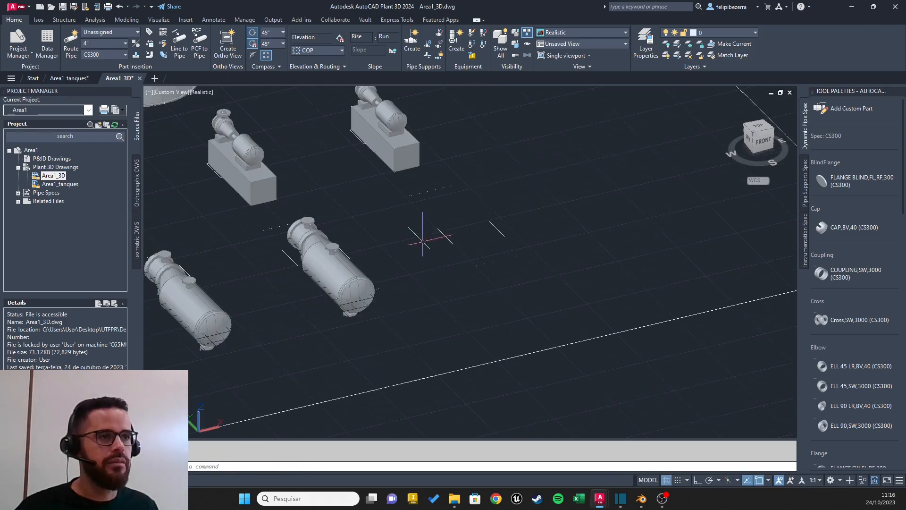
{"action": "middle_click_drag", "start_coordinate": [474, 207], "coordinate": [405, 229]}
{"action": "left_click", "coordinate": [452, 44]}
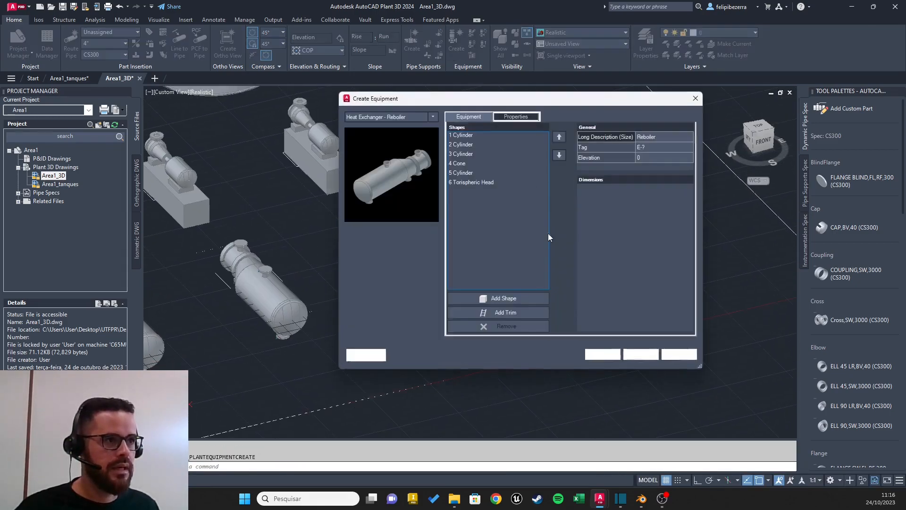
{"action": "left_click", "coordinate": [608, 357]}
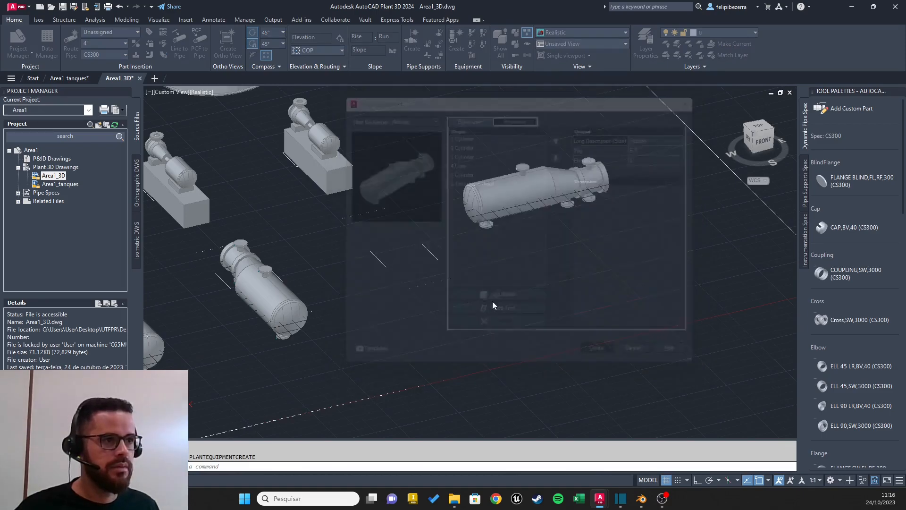
{"action": "left_click", "coordinate": [432, 282]}
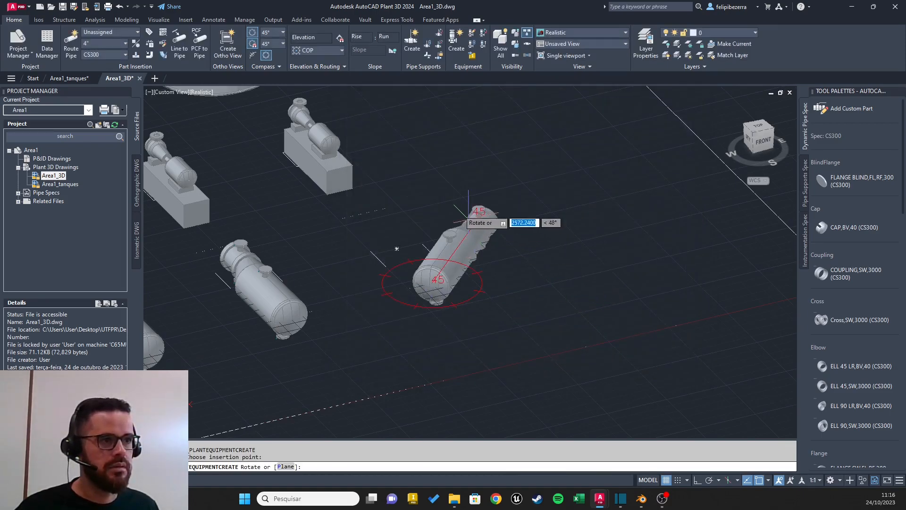
{"action": "middle_click_drag", "start_coordinate": [332, 240], "coordinate": [562, 240]}
{"action": "middle_click_drag", "start_coordinate": [495, 236], "coordinate": [409, 316], "text": "shift"}
{"action": "scroll", "coordinate": [612, 263], "scroll_direction": "up", "scroll_amount": 3}
{"action": "left_click", "coordinate": [411, 316]}
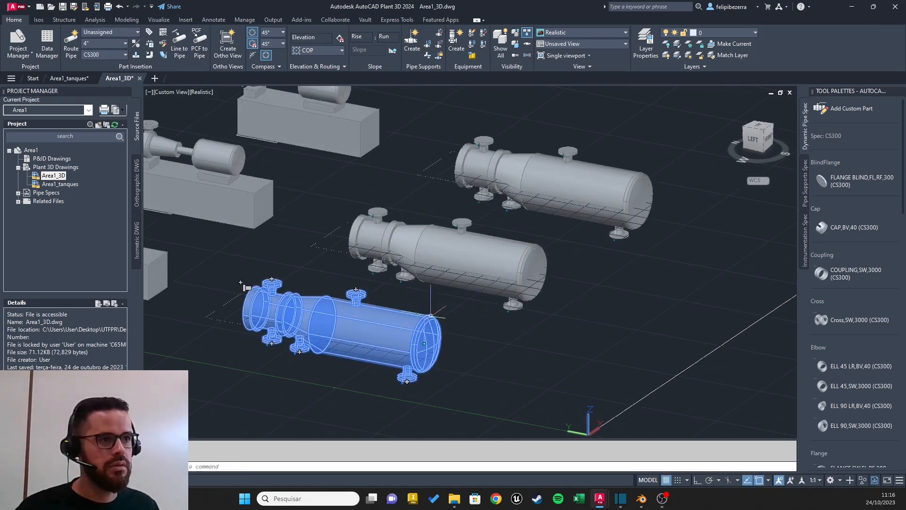
{"action": "left_click", "coordinate": [490, 260]}
{"action": "left_click", "coordinate": [574, 189]}
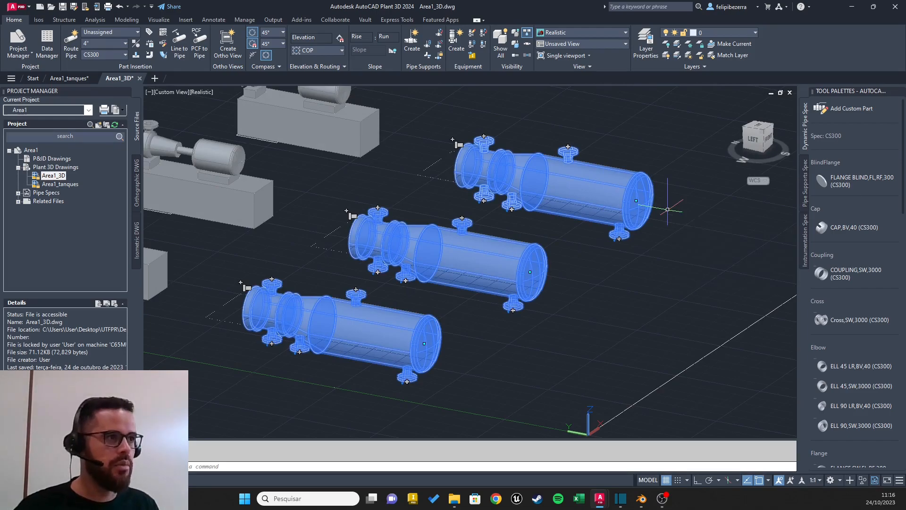
{"action": "type", "text": "MOVE"}
{"action": "key", "text": "Return"}
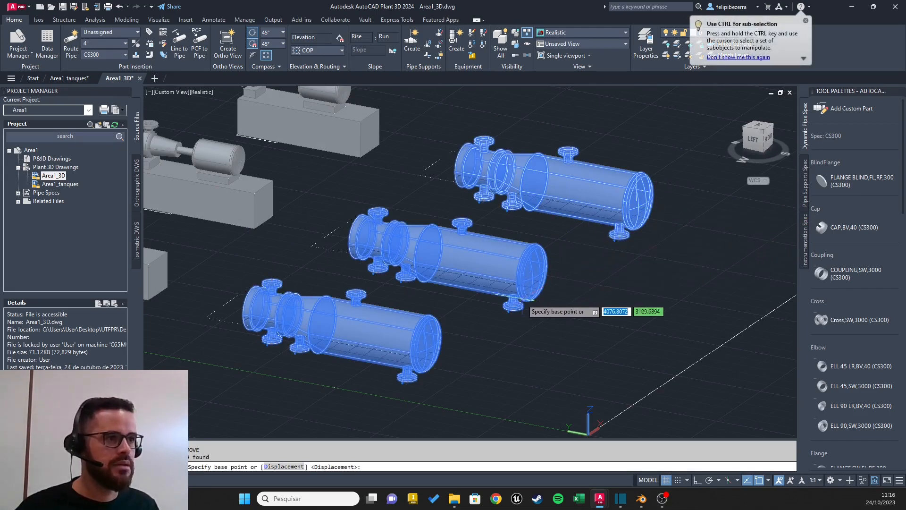
{"action": "left_click", "coordinate": [532, 269]}
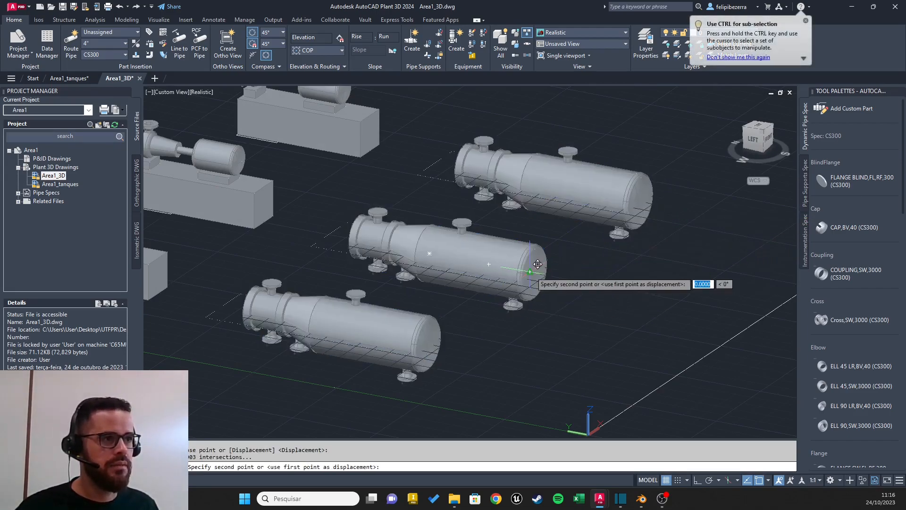
Step: Move all three reboilers together straight up along Z from their rectangular bases, using the first reboiler's end-cap centre as base point
{"action": "middle_click_drag", "start_coordinate": [546, 206], "coordinate": [439, 219], "text": "shift"}
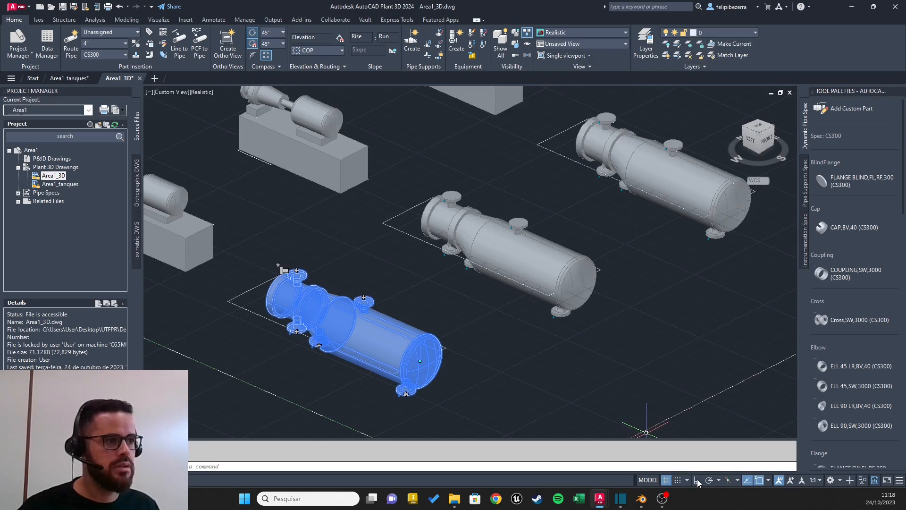
{"action": "left_click", "coordinate": [545, 267]}
{"action": "left_click", "coordinate": [682, 194]}
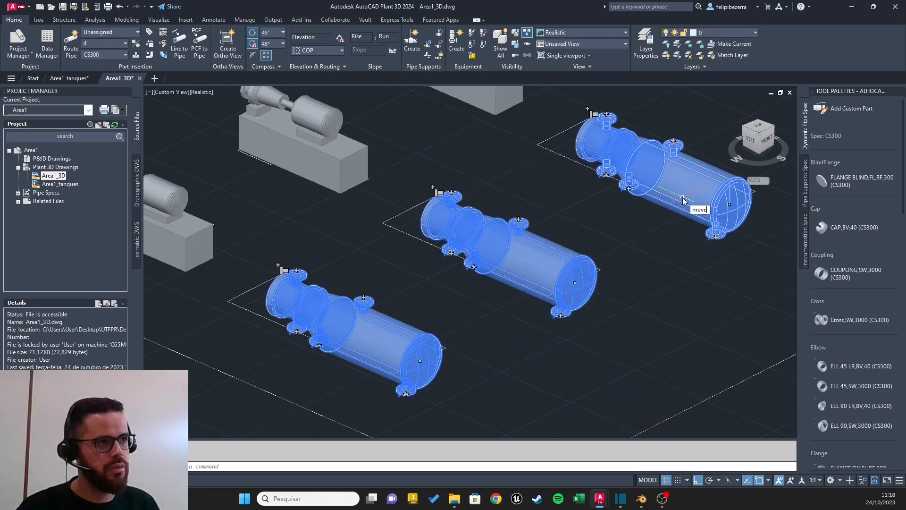
{"action": "left_click", "coordinate": [683, 198]}
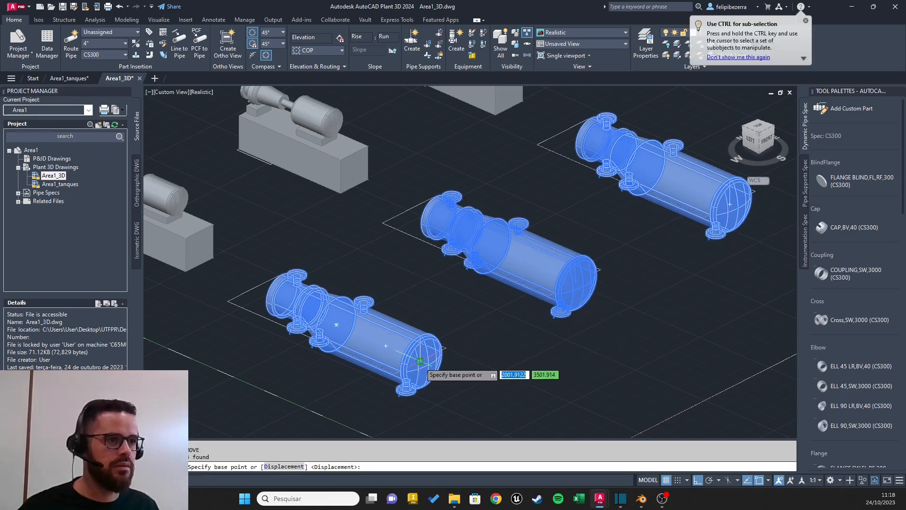
{"action": "left_click", "coordinate": [420, 361]}
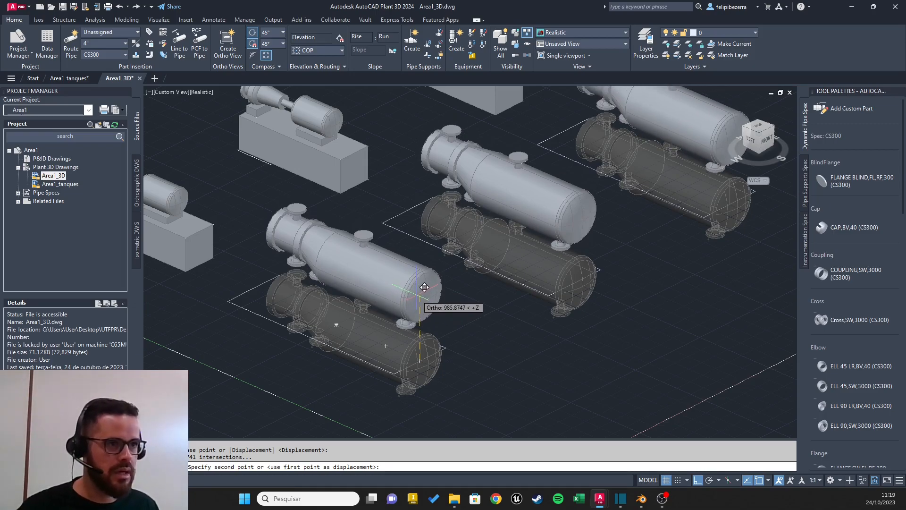
{"action": "type", "text": "900"}
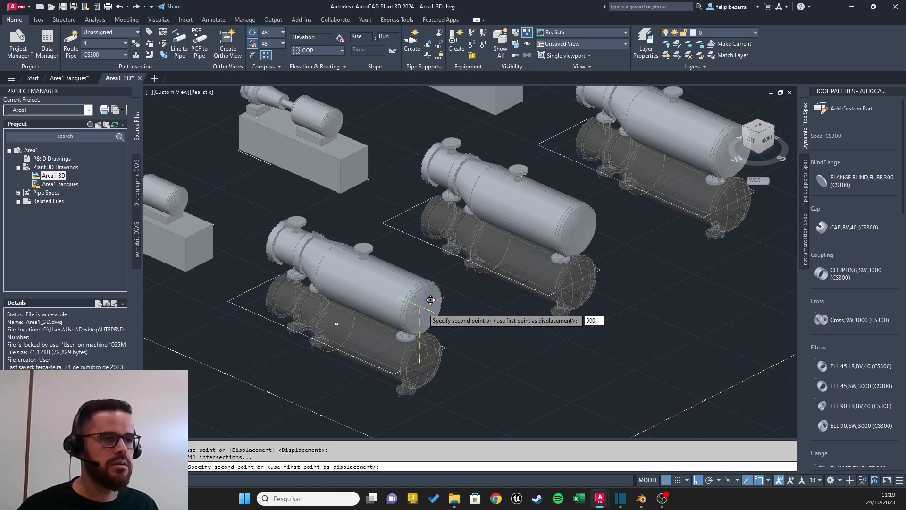
{"action": "key", "text": "Return"}
{"action": "middle_click_drag", "start_coordinate": [339, 334], "coordinate": [507, 252], "text": "shift"}
{"action": "scroll", "coordinate": [403, 286], "scroll_direction": "down", "scroll_amount": 8}
{"action": "scroll", "coordinate": [439, 266], "scroll_direction": "up", "scroll_amount": 5}
{"action": "middle_click_drag", "start_coordinate": [375, 233], "coordinate": [593, 250]}
{"action": "middle_click_drag", "start_coordinate": [592, 251], "coordinate": [546, 253], "text": "shift"}
{"action": "scroll", "coordinate": [537, 246], "scroll_direction": "down", "scroll_amount": 5}
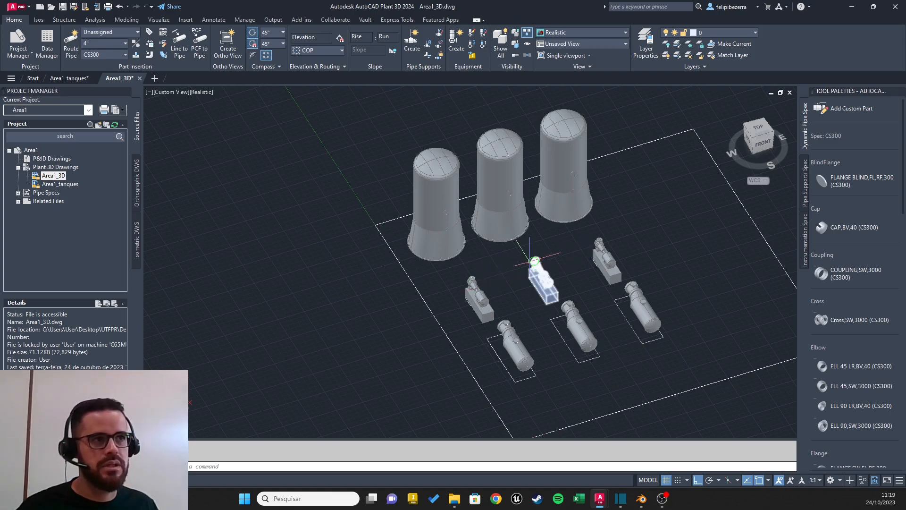